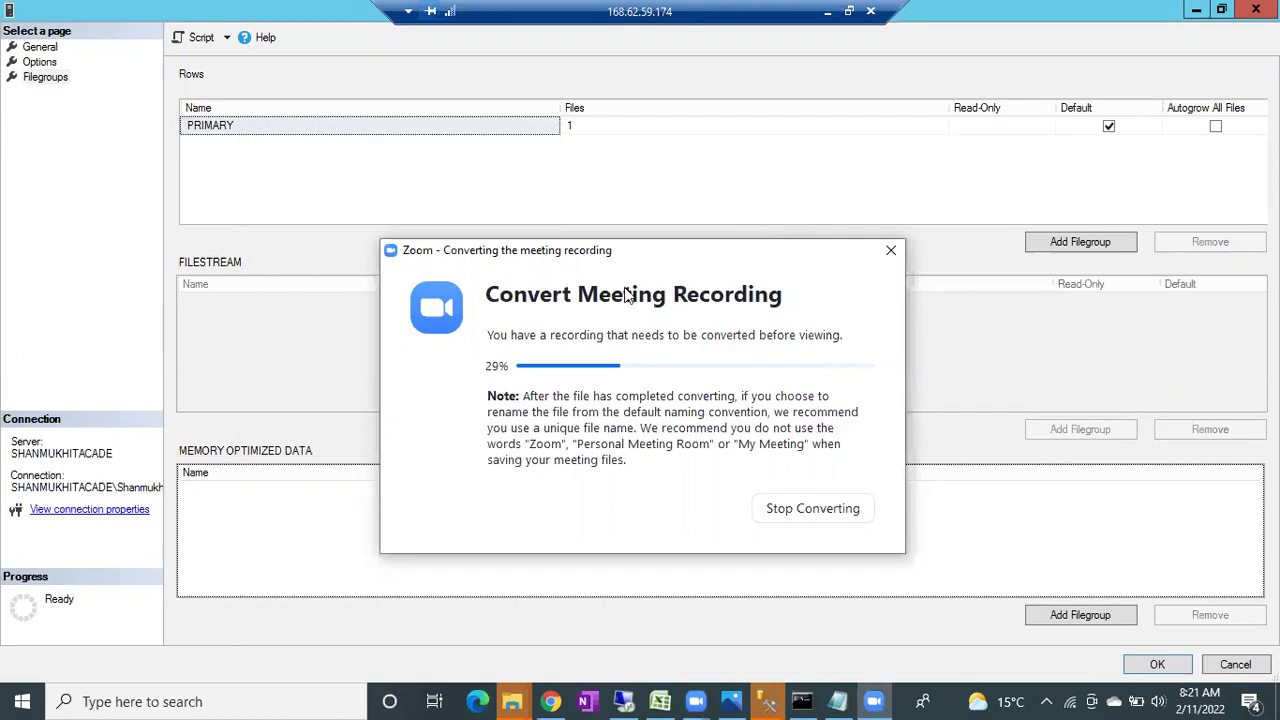
Step: Return to the General page and check the filegroup of the Instagram data and log files, widening the Filegroup column
{"action": "left_click", "coordinate": [310, 188]}
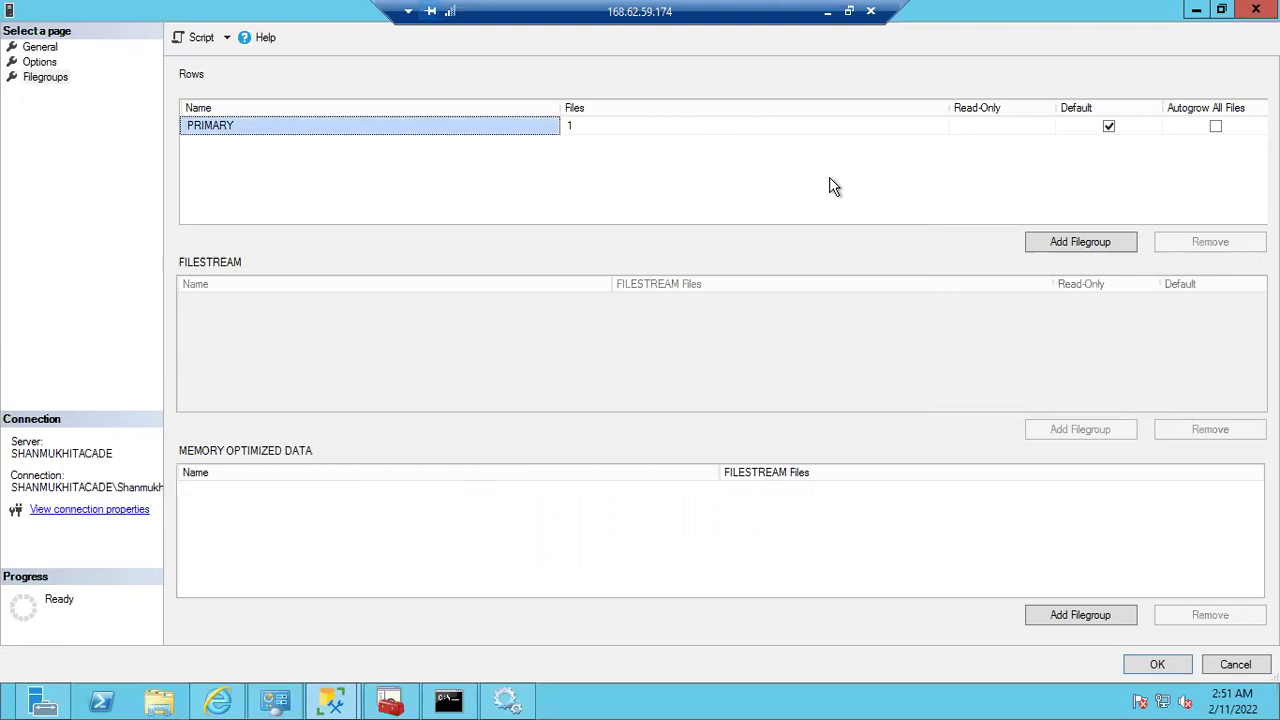
{"action": "left_click", "coordinate": [40, 48]}
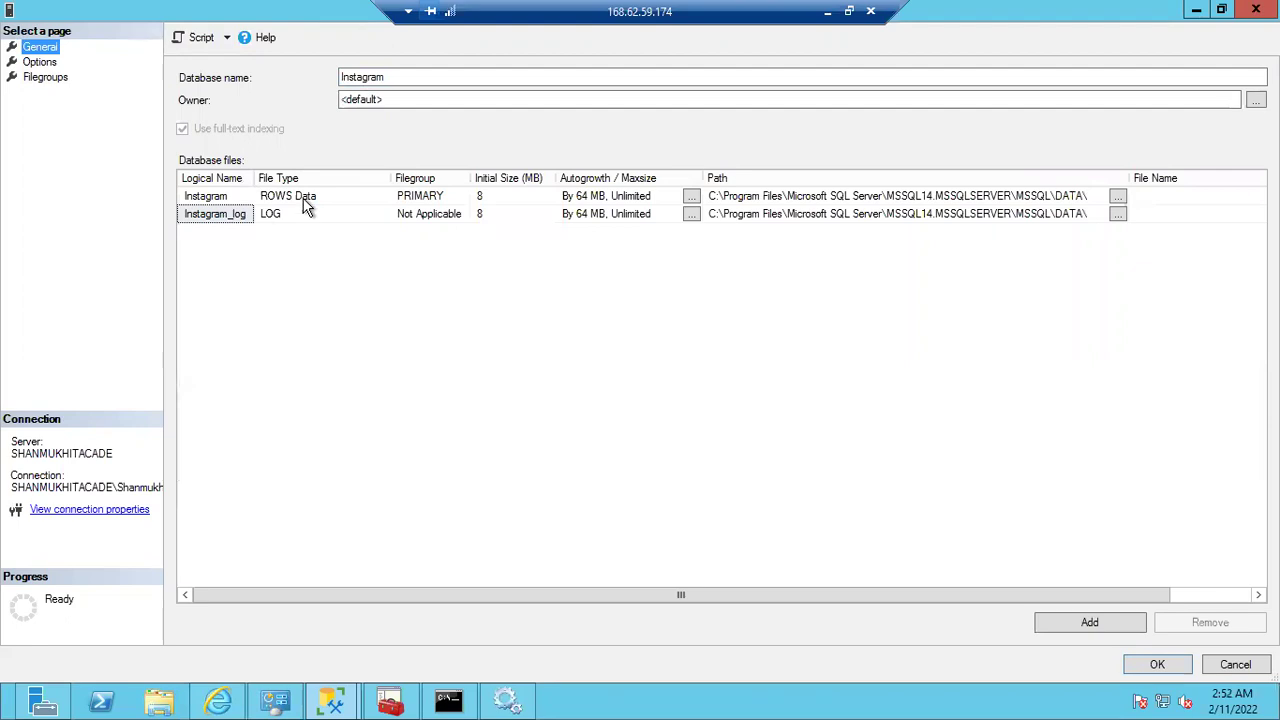
{"action": "left_click", "coordinate": [435, 200]}
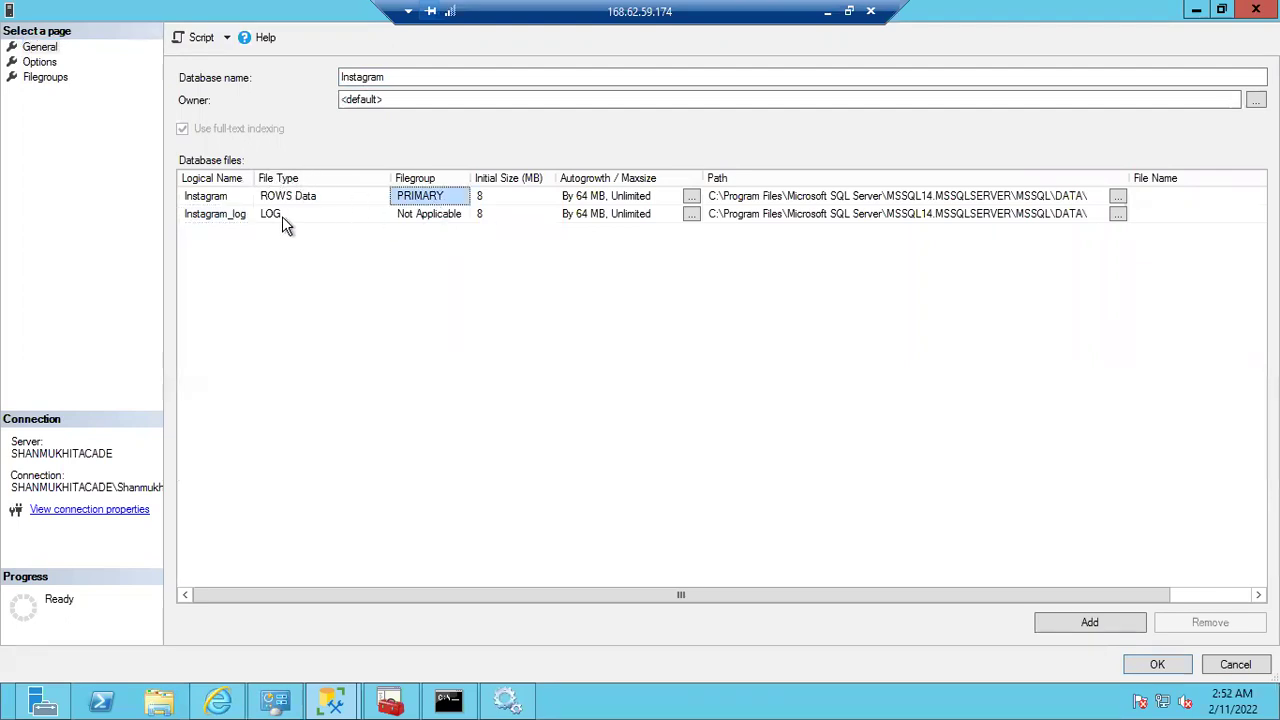
{"action": "left_click", "coordinate": [408, 218]}
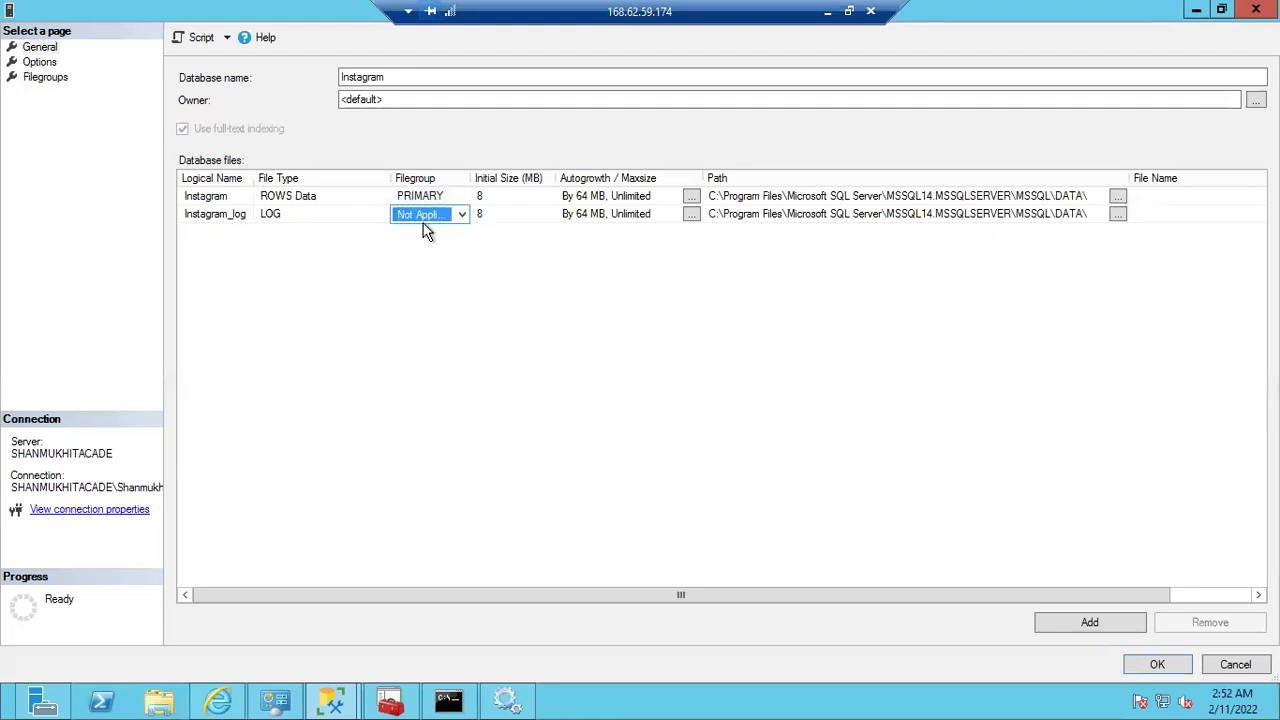
{"action": "left_click", "coordinate": [462, 218]}
{"action": "left_click", "coordinate": [462, 218]}
{"action": "left_click_drag", "start_coordinate": [468, 183], "coordinate": [513, 180]}
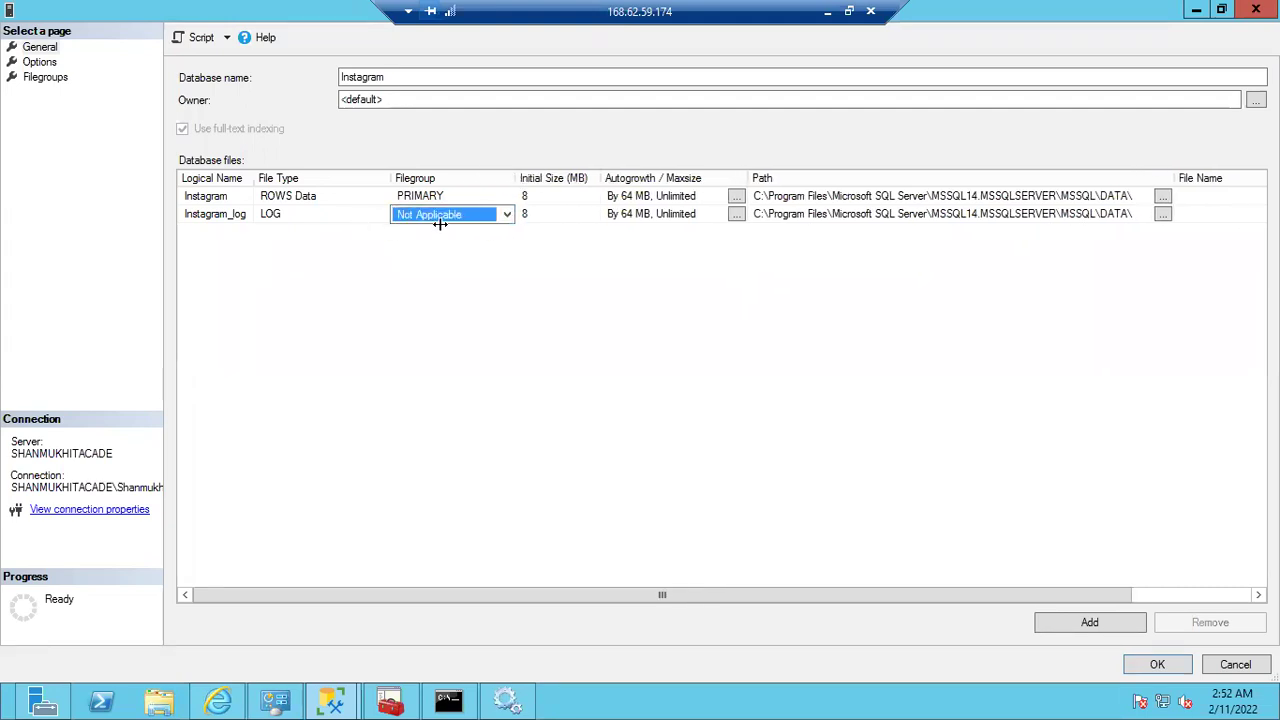
{"action": "left_click", "coordinate": [484, 256]}
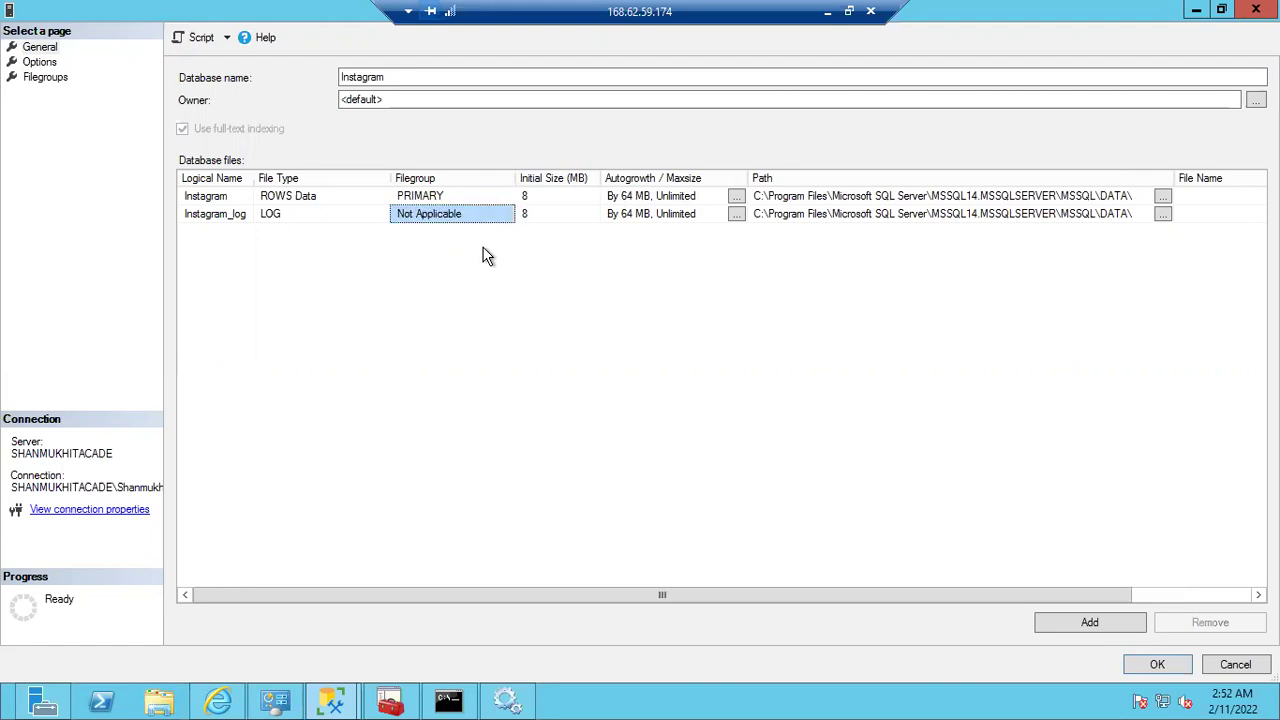
Step: Set the initial size of both the Instagram data file and the Instagram_log file to 1024 MB
{"action": "left_click", "coordinate": [545, 197]}
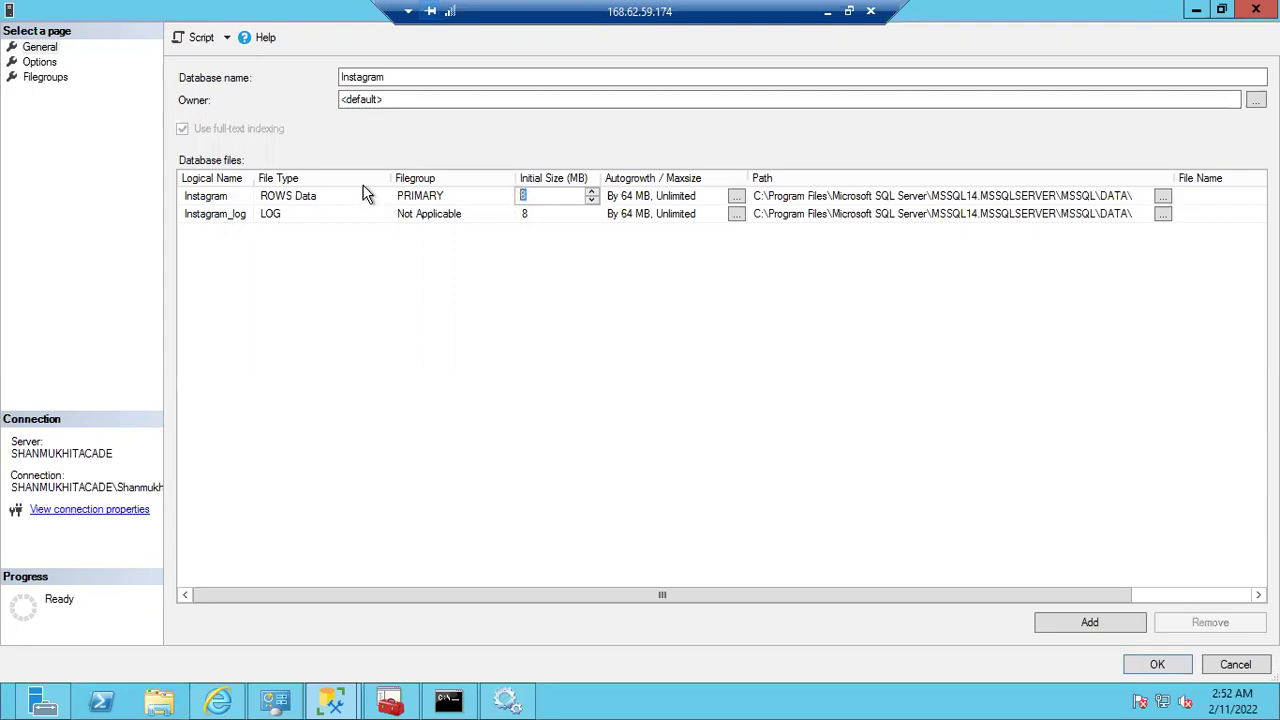
{"action": "left_click", "coordinate": [528, 215]}
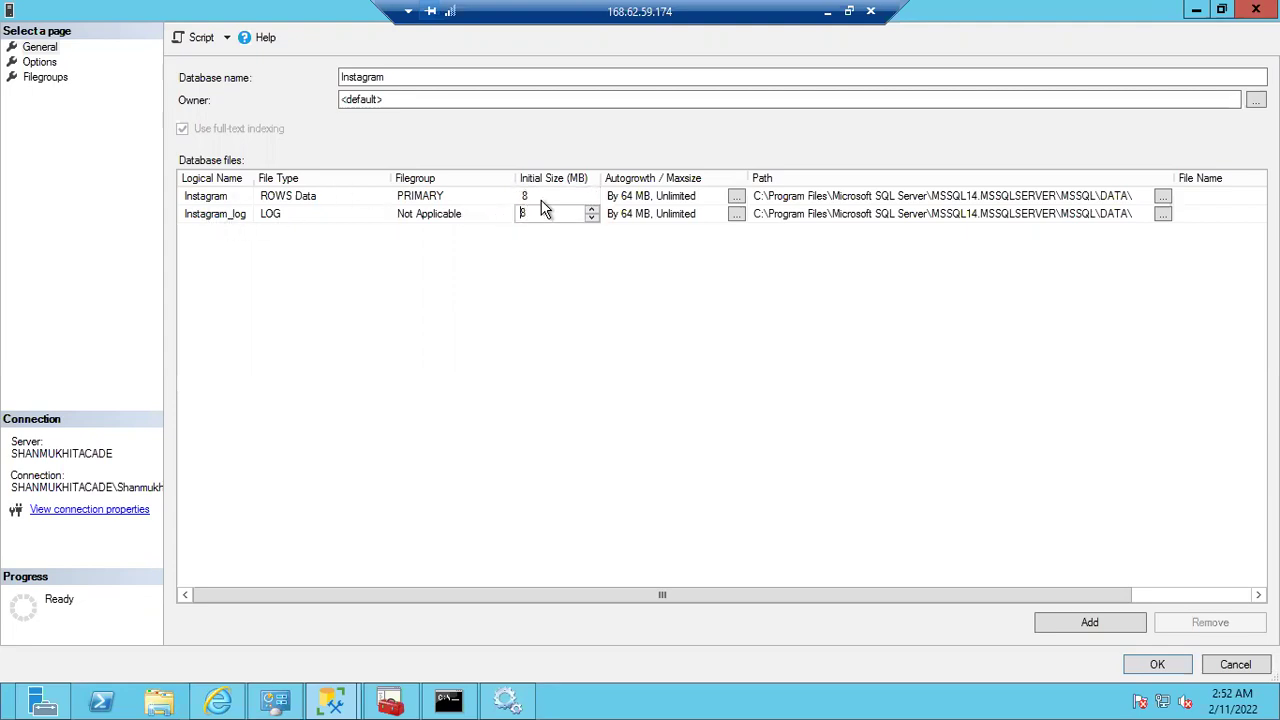
{"action": "left_click", "coordinate": [544, 197]}
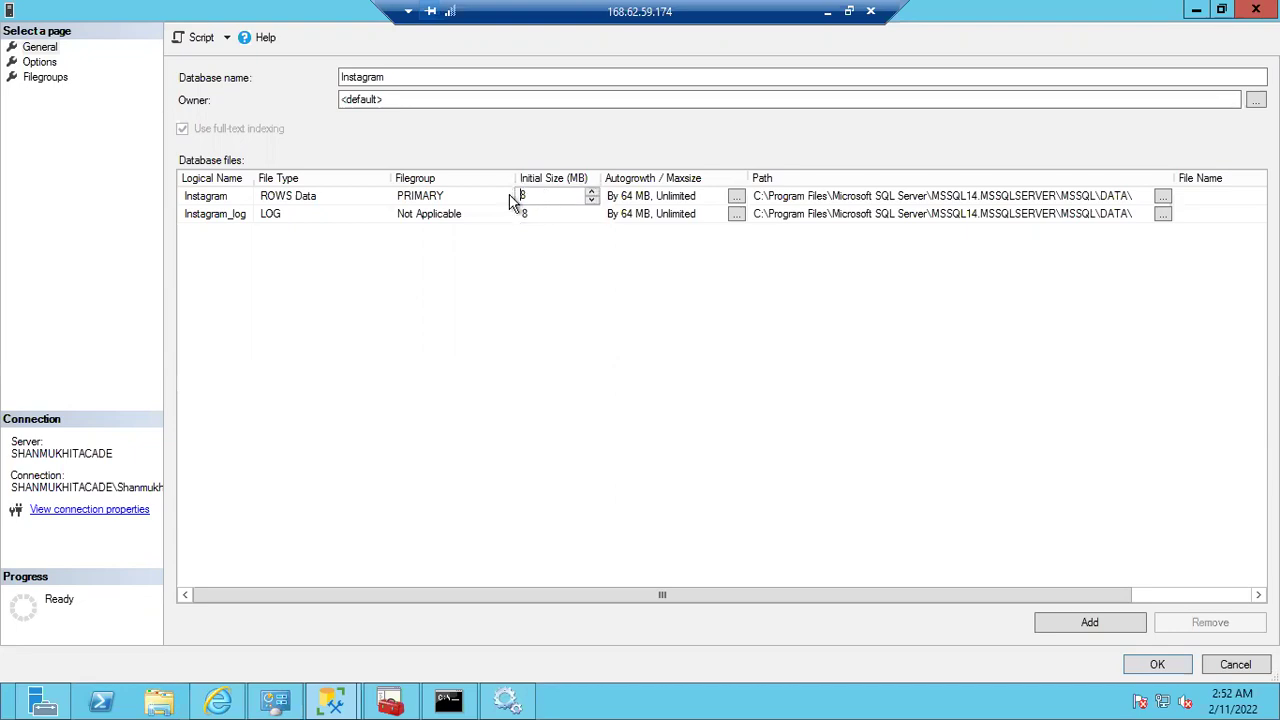
{"action": "double_click", "coordinate": [524, 196]}
{"action": "type", "text": "1024"}
{"action": "left_click", "coordinate": [537, 213]}
{"action": "double_click", "coordinate": [521, 214]}
{"action": "type", "text": "1024"}
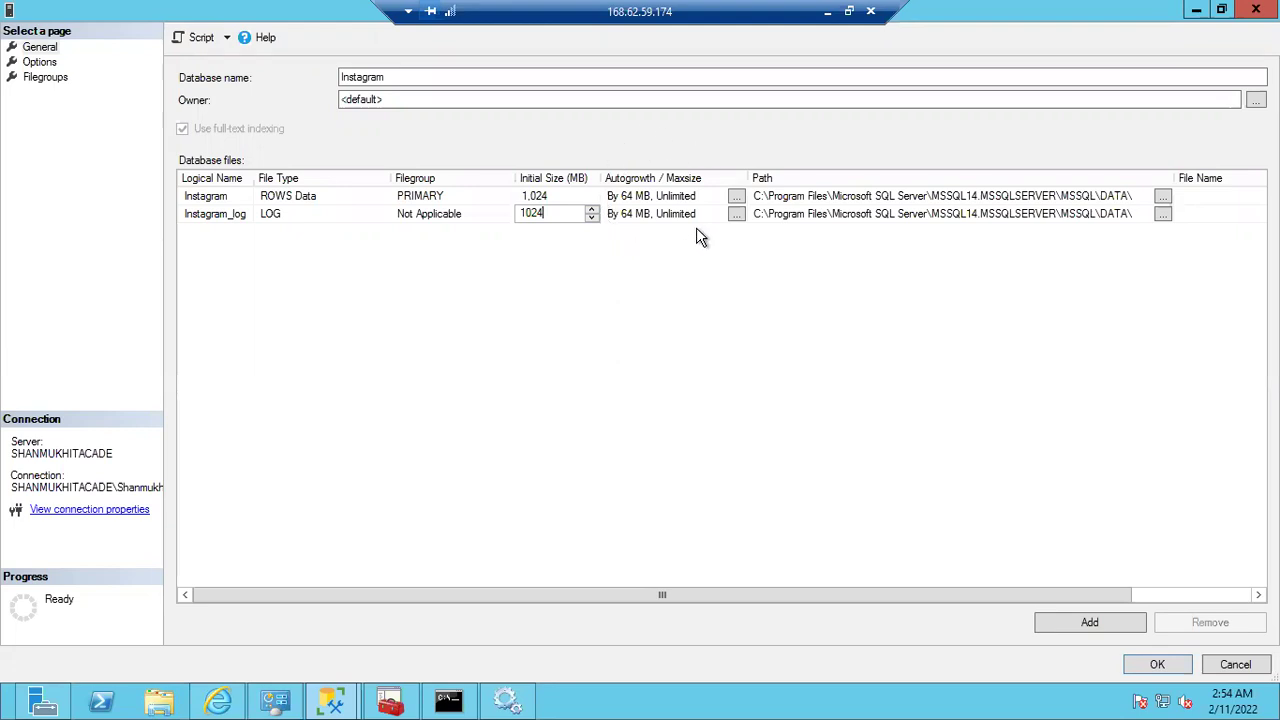
{"action": "left_click", "coordinate": [557, 197]}
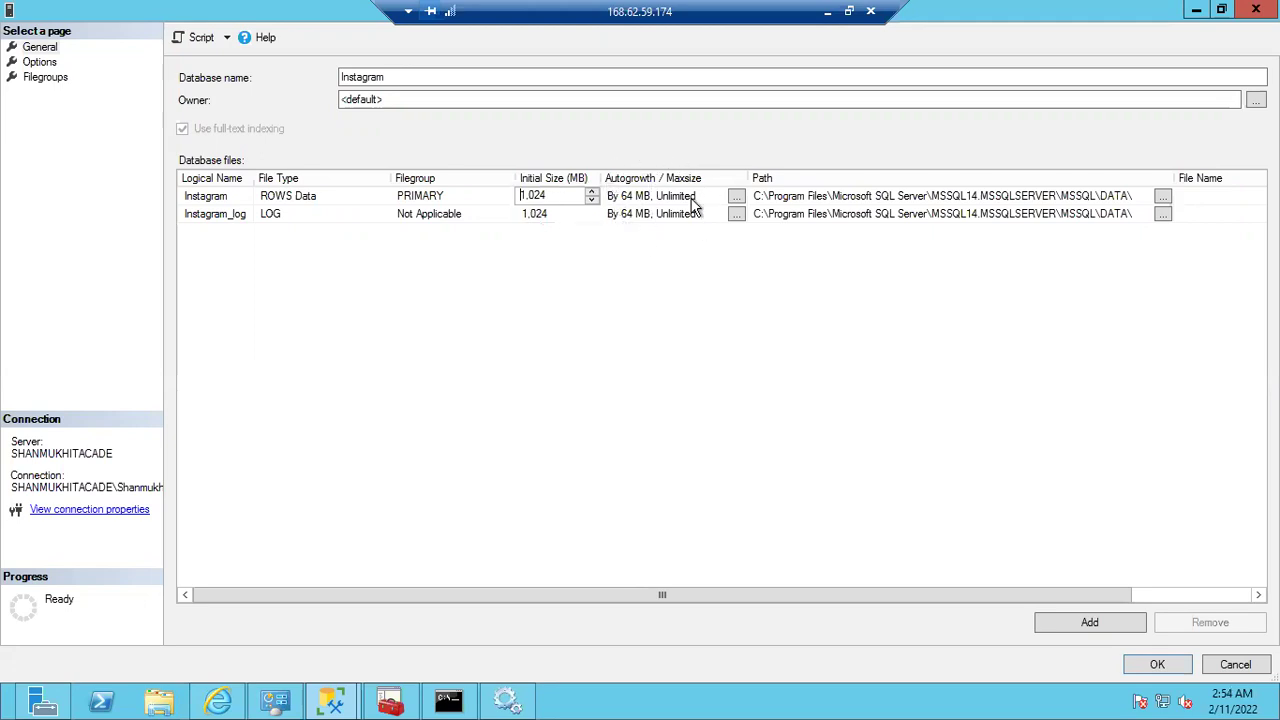
Step: Disable autogrowth for the Instagram data file
{"action": "left_click", "coordinate": [736, 198]}
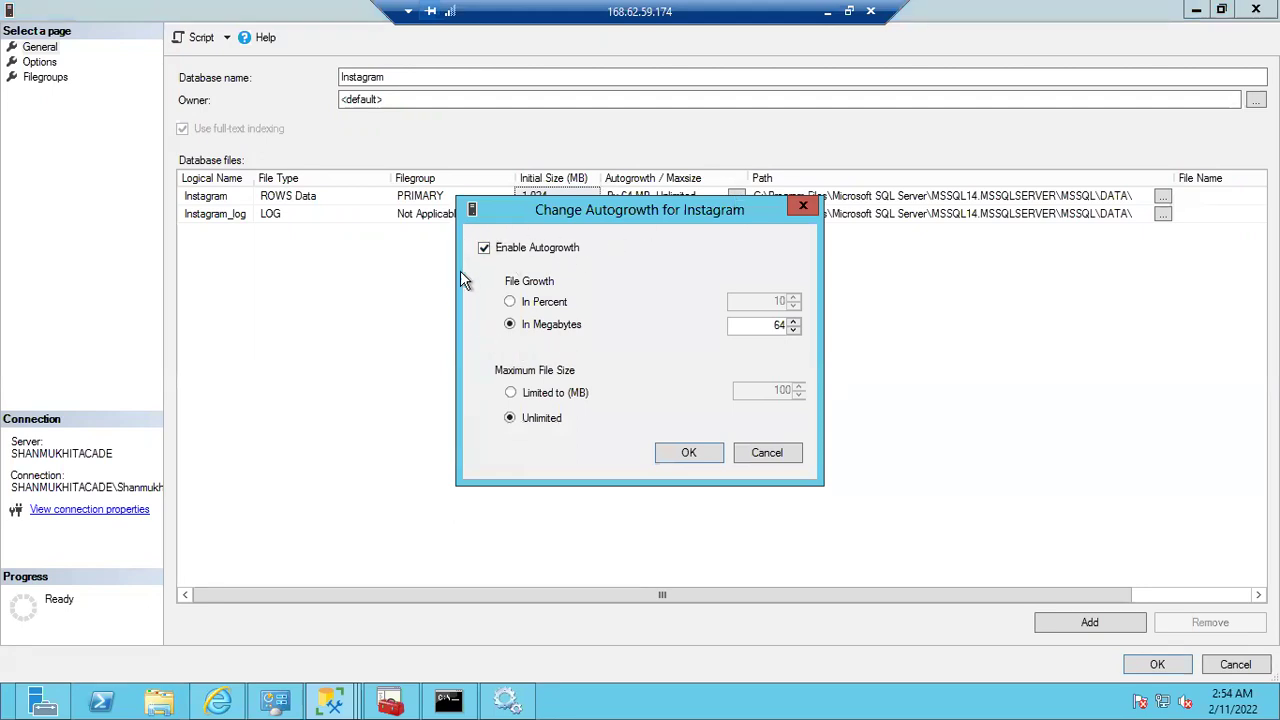
{"action": "left_click", "coordinate": [483, 249]}
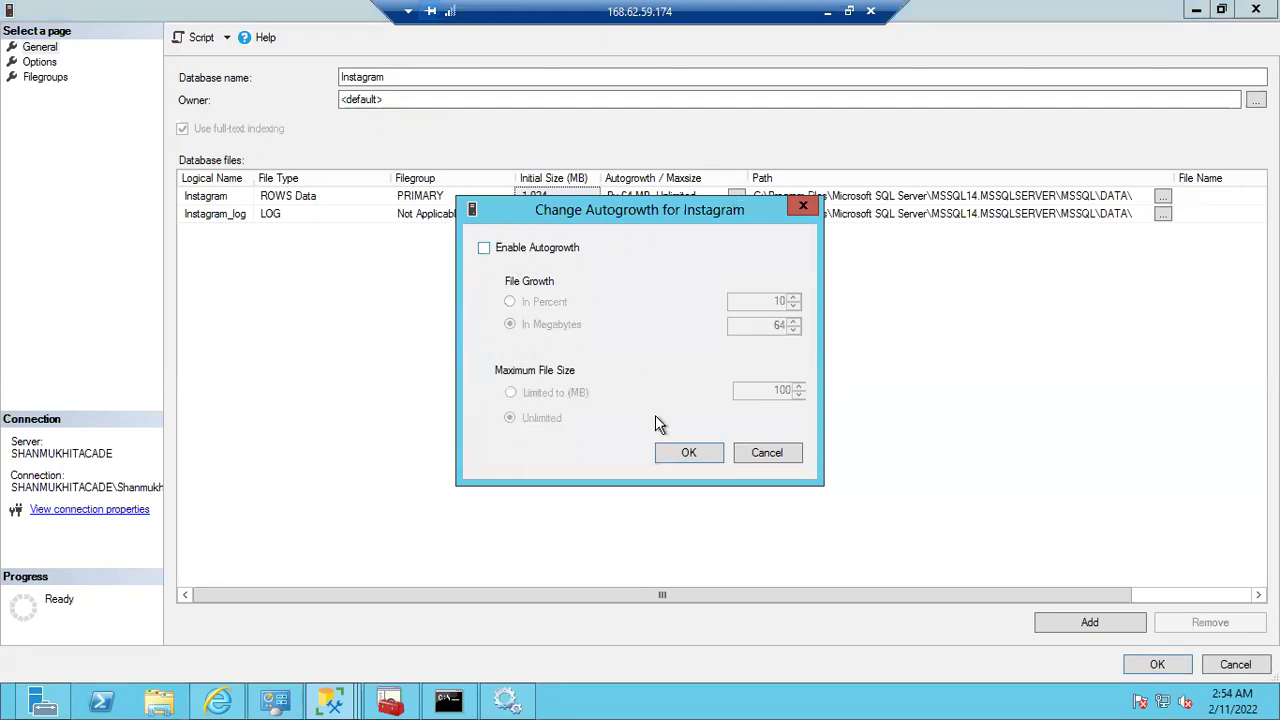
{"action": "left_click", "coordinate": [688, 453]}
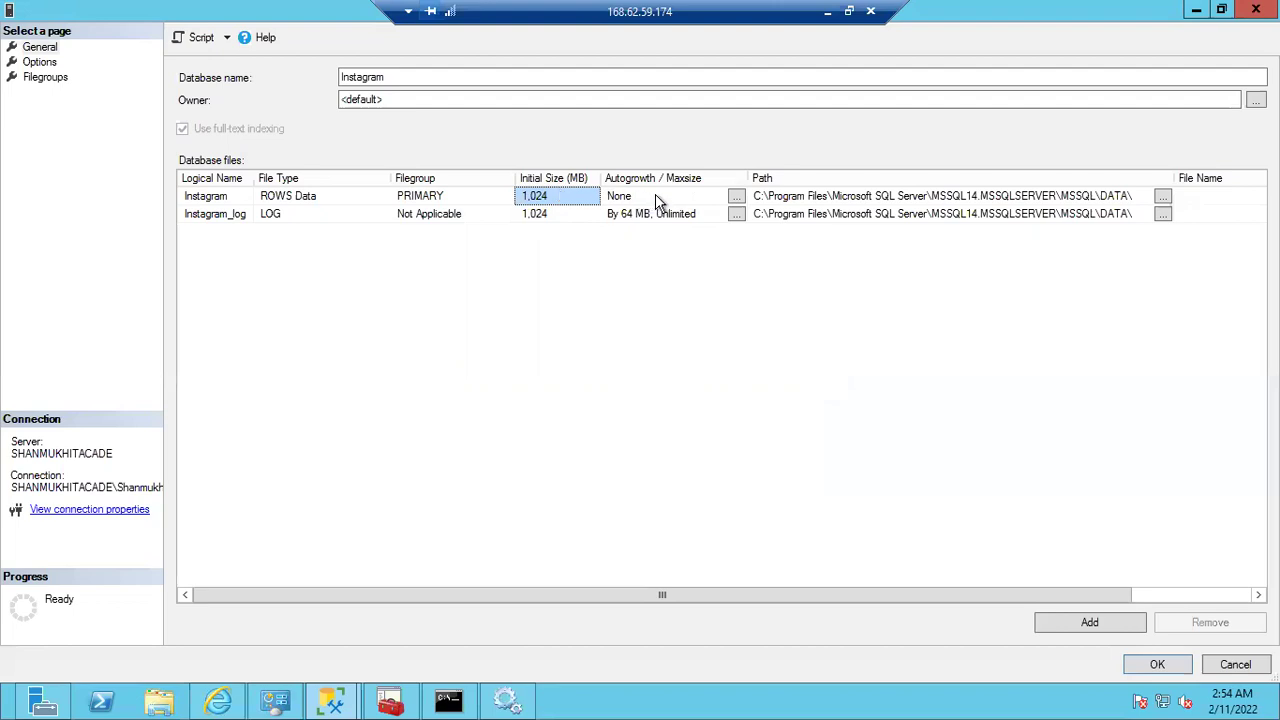
Step: Try enabling autogrowth for the Instagram data file with file growth in percent, and move the dialog off the file list
{"action": "left_click", "coordinate": [736, 198]}
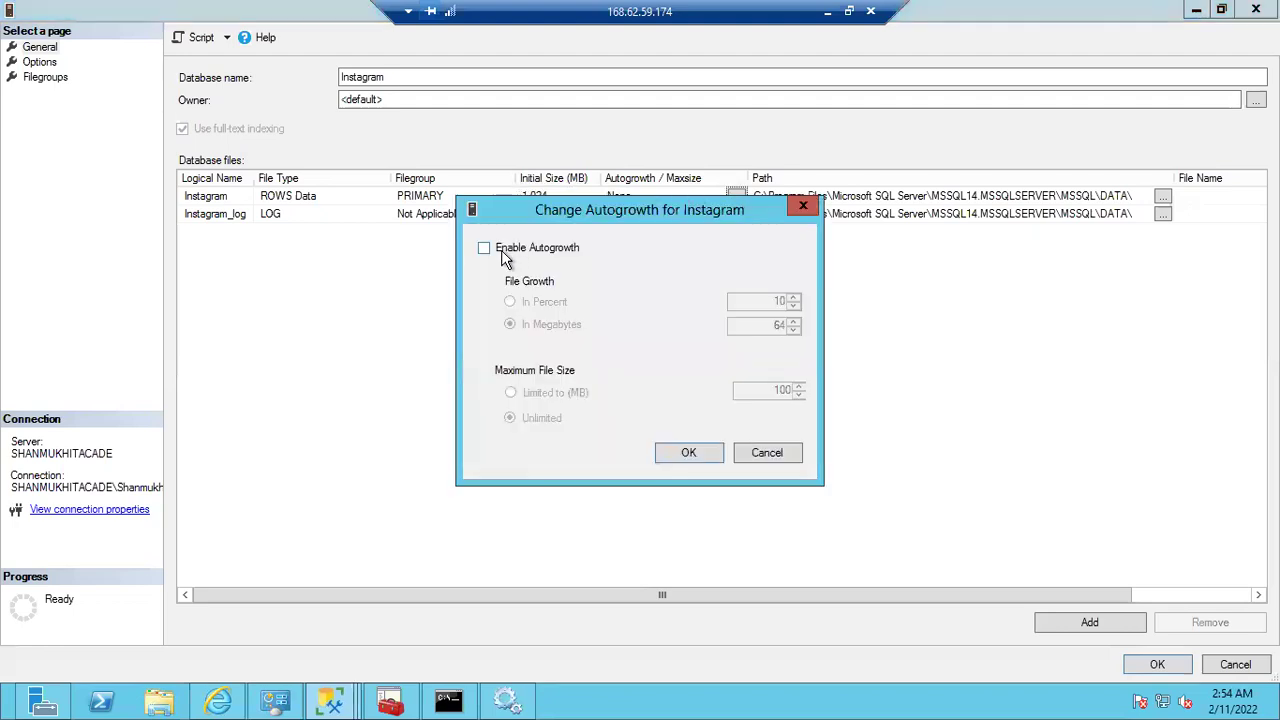
{"action": "left_click", "coordinate": [505, 256]}
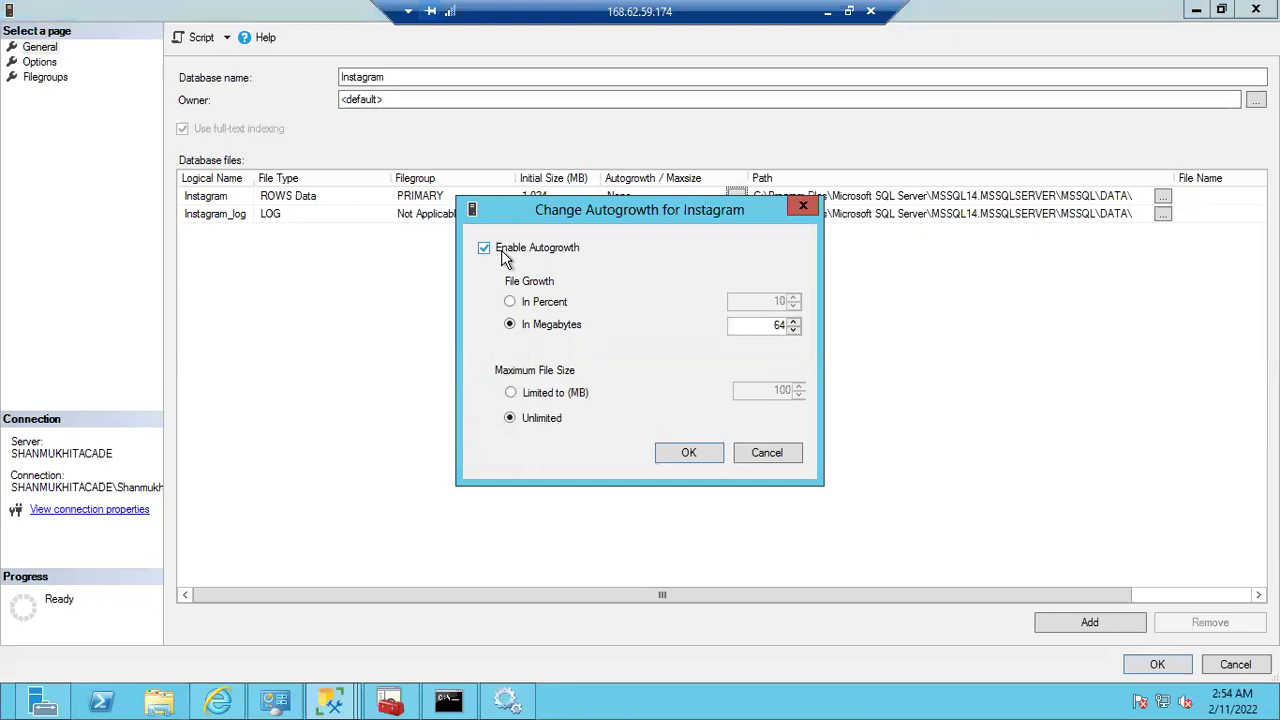
{"action": "left_click", "coordinate": [513, 303]}
{"action": "left_click", "coordinate": [530, 327]}
{"action": "left_click", "coordinate": [530, 300]}
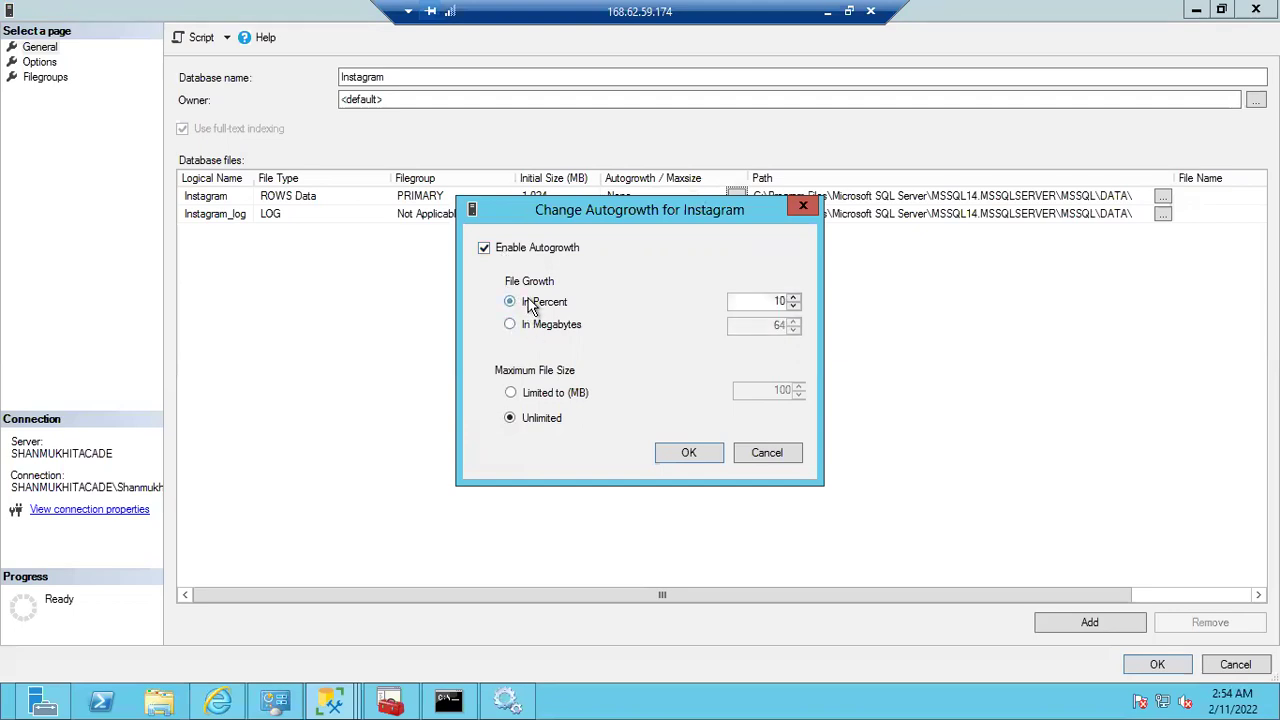
{"action": "double_click", "coordinate": [784, 301]}
{"action": "left_click_drag", "start_coordinate": [707, 220], "coordinate": [937, 280]}
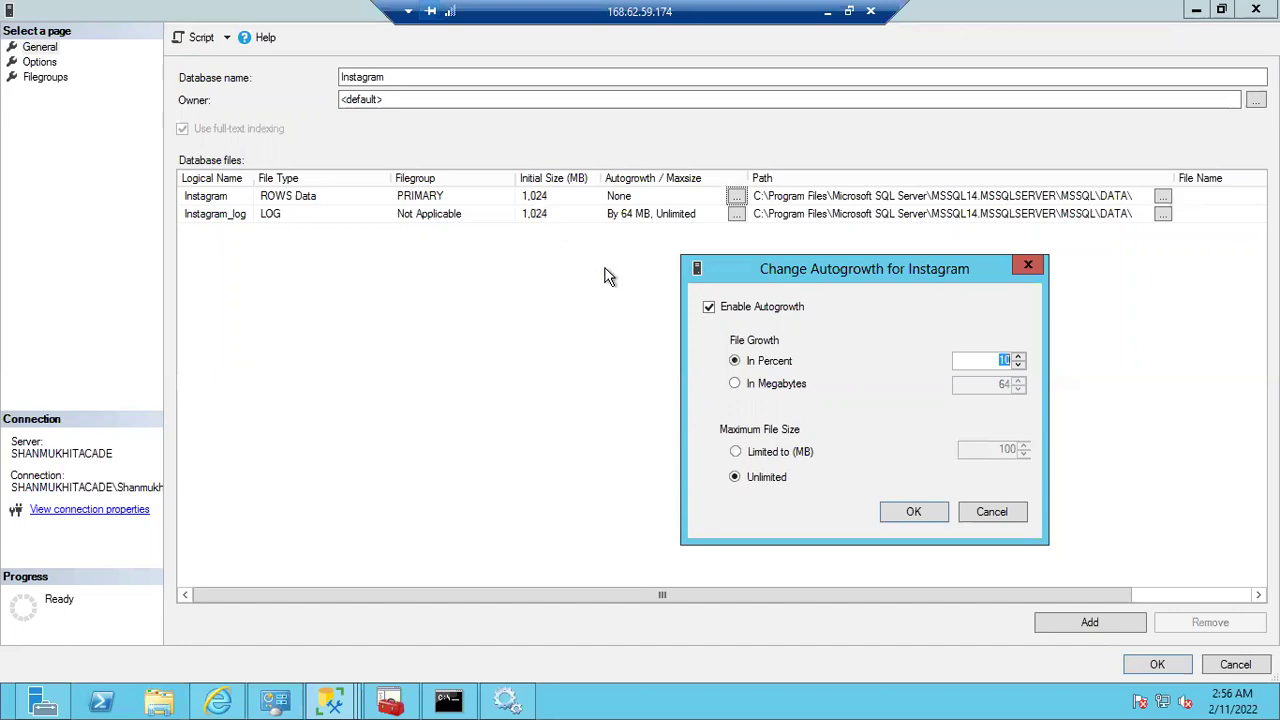
Step: Minimize the remote session, open a new Notepad window on the local desktop and write 1024
{"action": "key", "text": "super+r"}
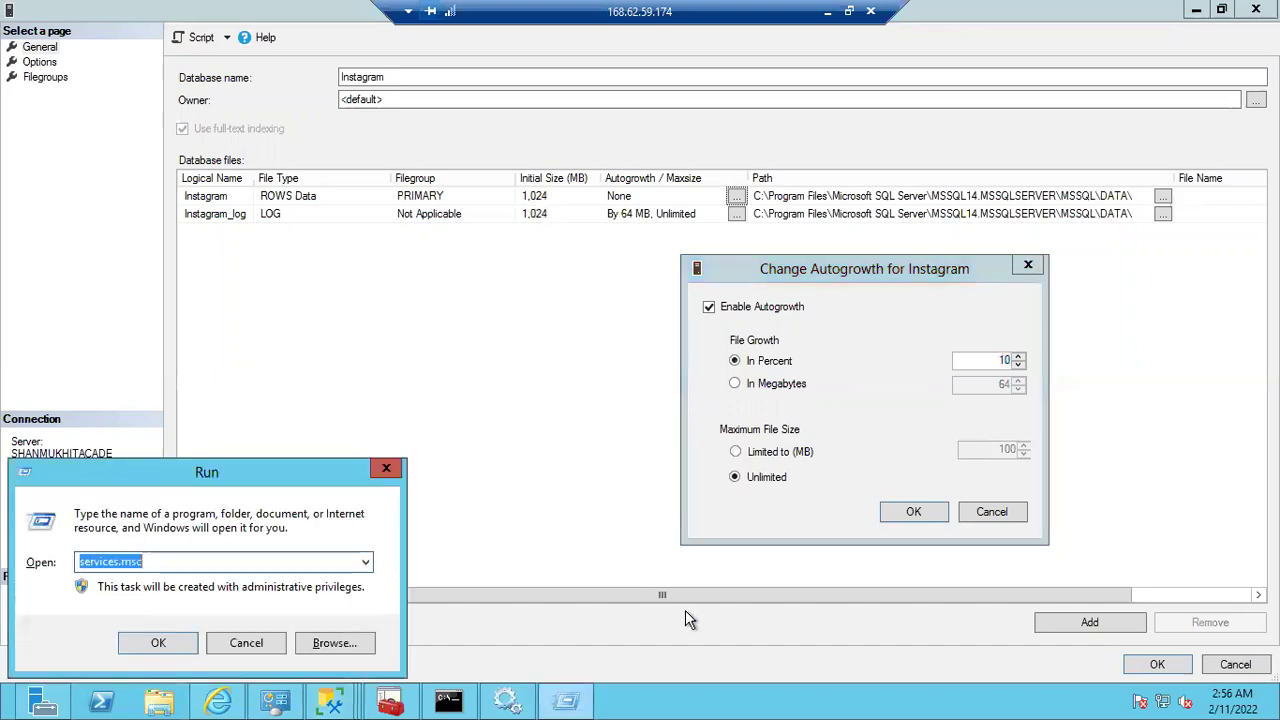
{"action": "left_click", "coordinate": [828, 11]}
{"action": "key", "text": "super+r"}
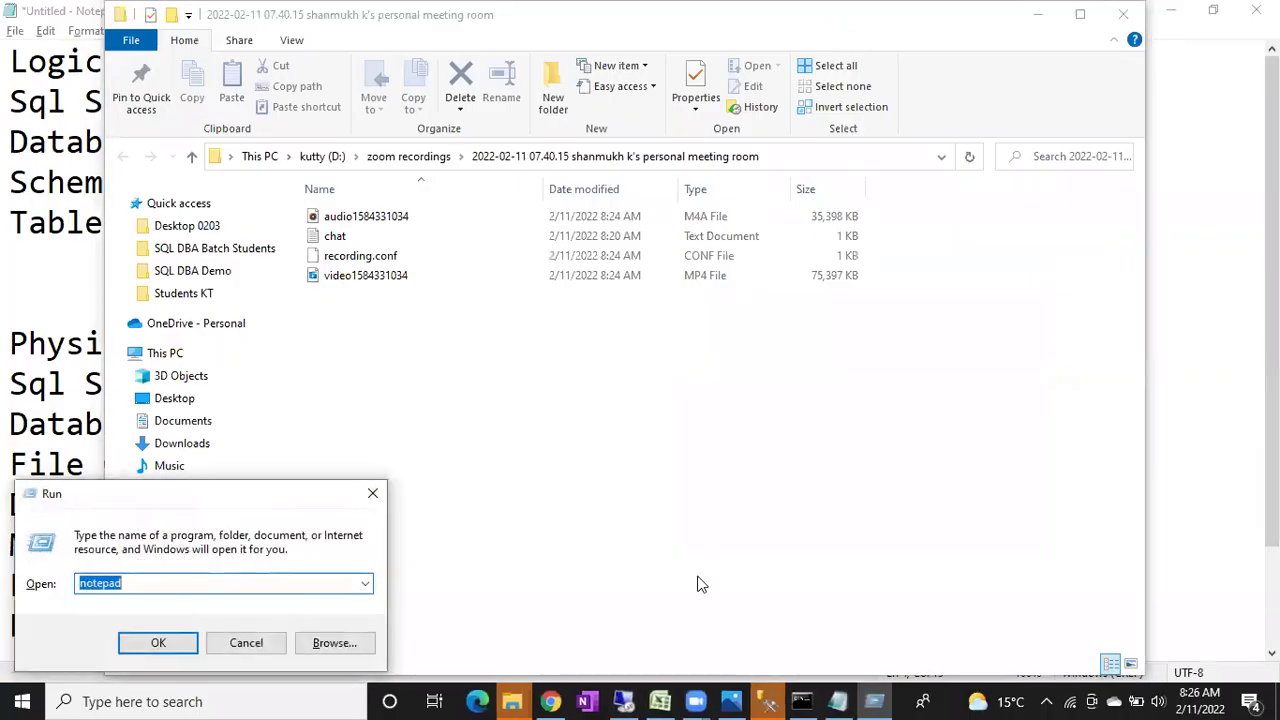
{"action": "key", "text": "Return"}
{"action": "type", "text": "1024"}
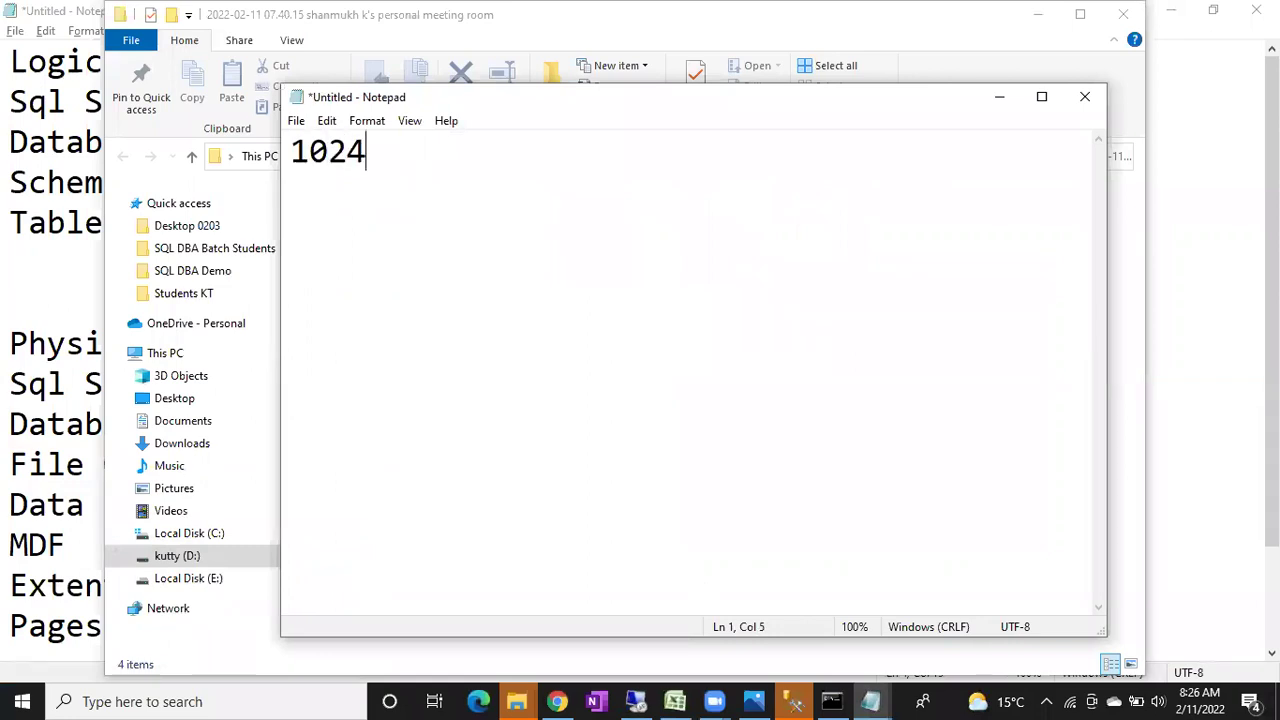
Step: Try writing the number as 102.4 and as 10.24, removing the decimal point each time
{"action": "left_click", "coordinate": [346, 151]}
{"action": "type", "text": "."}
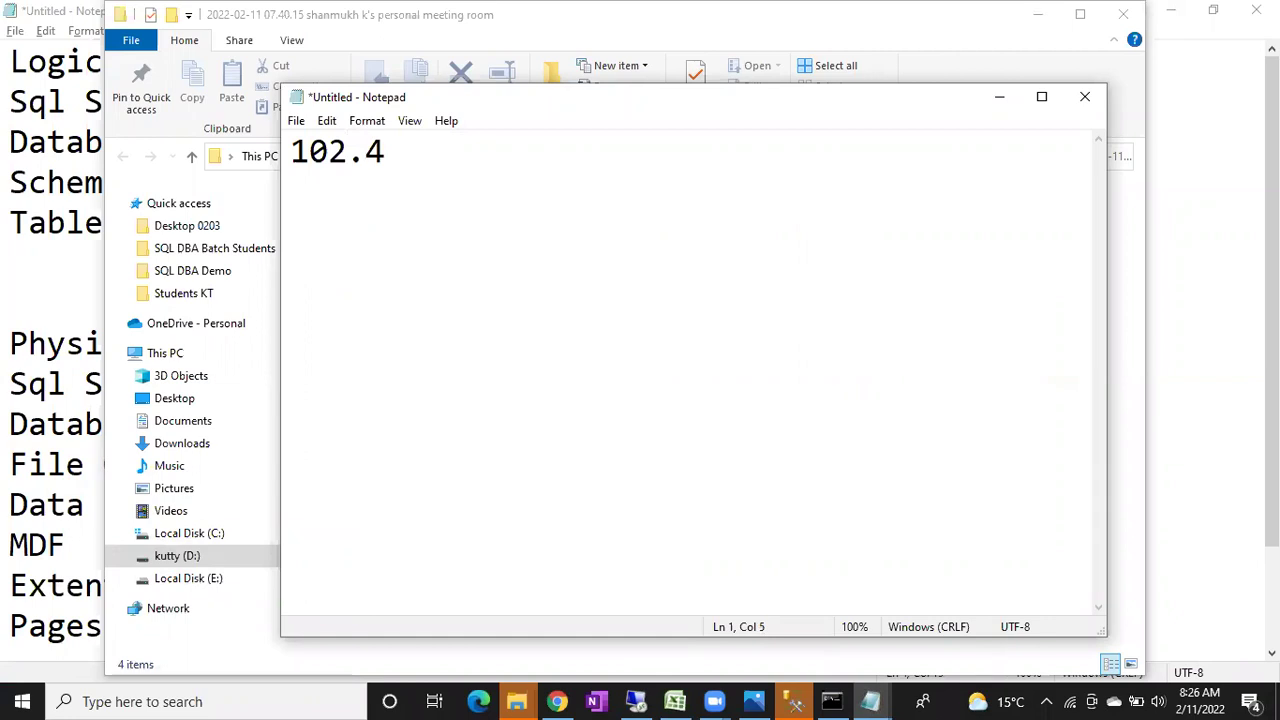
{"action": "key", "text": "BackSpace"}
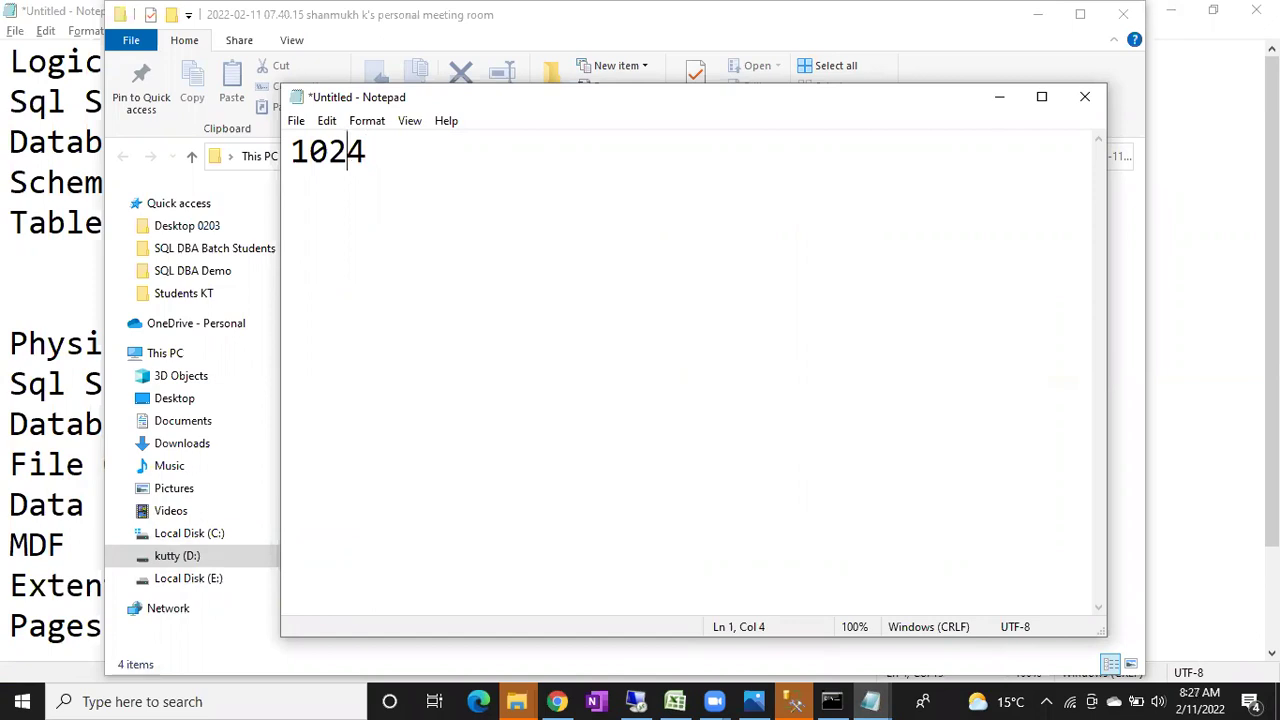
{"action": "left_click", "coordinate": [328, 151]}
{"action": "type", "text": "."}
{"action": "key", "text": "BackSpace"}
Step: Append +1024 to the number in the note, and remove the addition again
{"action": "left_click", "coordinate": [461, 166]}
{"action": "type", "text": "+1024"}
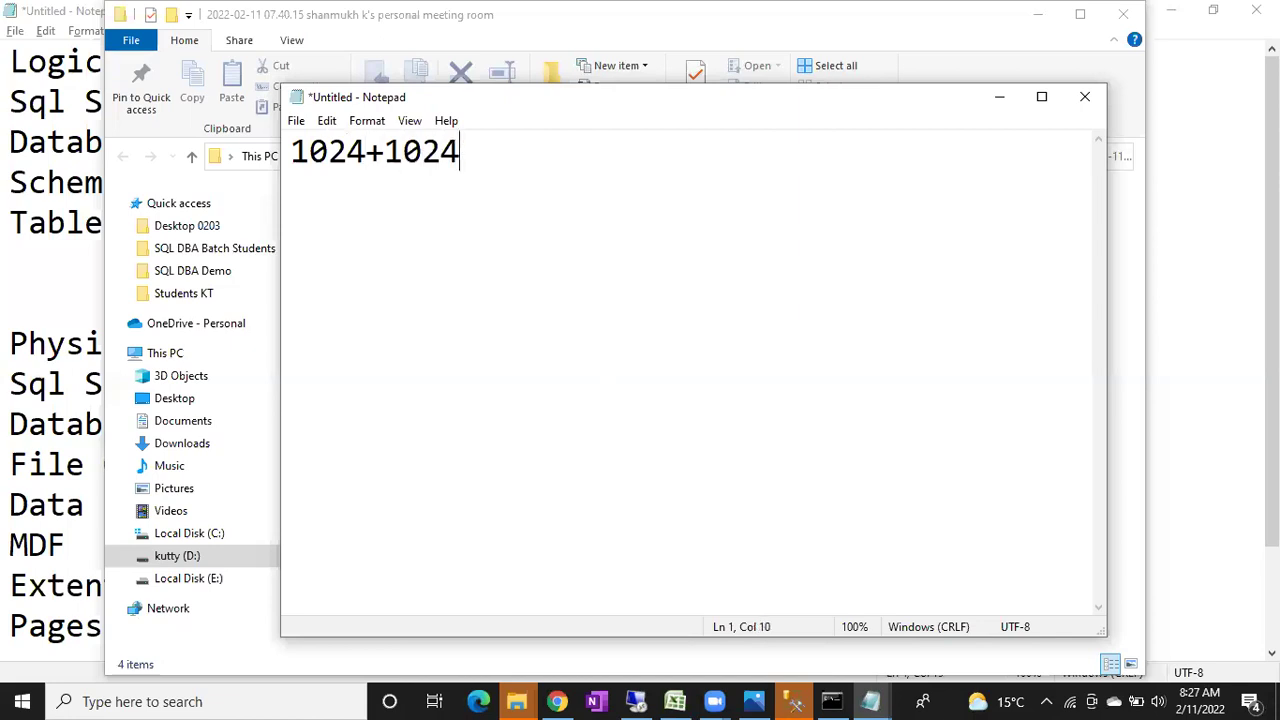
{"action": "key", "text": "BackSpace"}
{"action": "key", "text": "BackSpace"}
{"action": "key", "text": "BackSpace"}
{"action": "key", "text": "BackSpace"}
{"action": "key", "text": "BackSpace"}
Step: Change the number in the note to 102.4, removing the trial decimal point after 10
{"action": "left_click", "coordinate": [365, 151]}
{"action": "type", "text": ".4"}
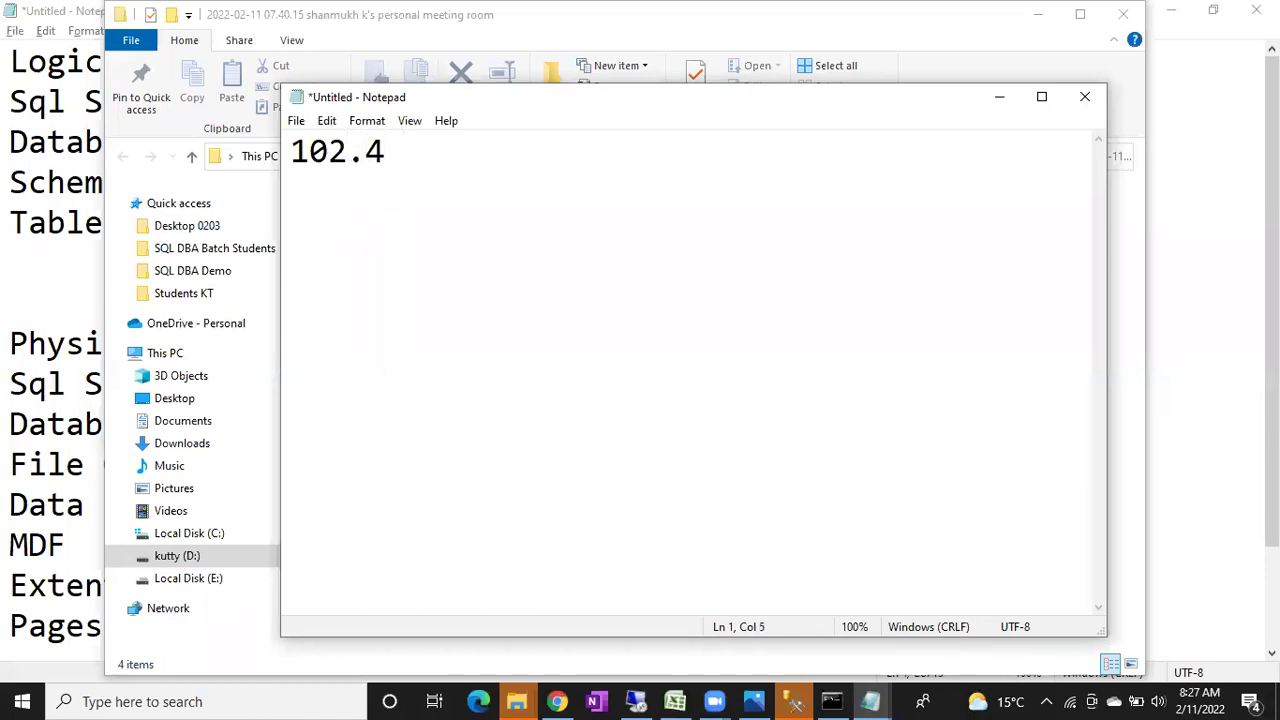
{"action": "key", "text": "Left"}
{"action": "key", "text": "Left"}
{"action": "type", "text": "."}
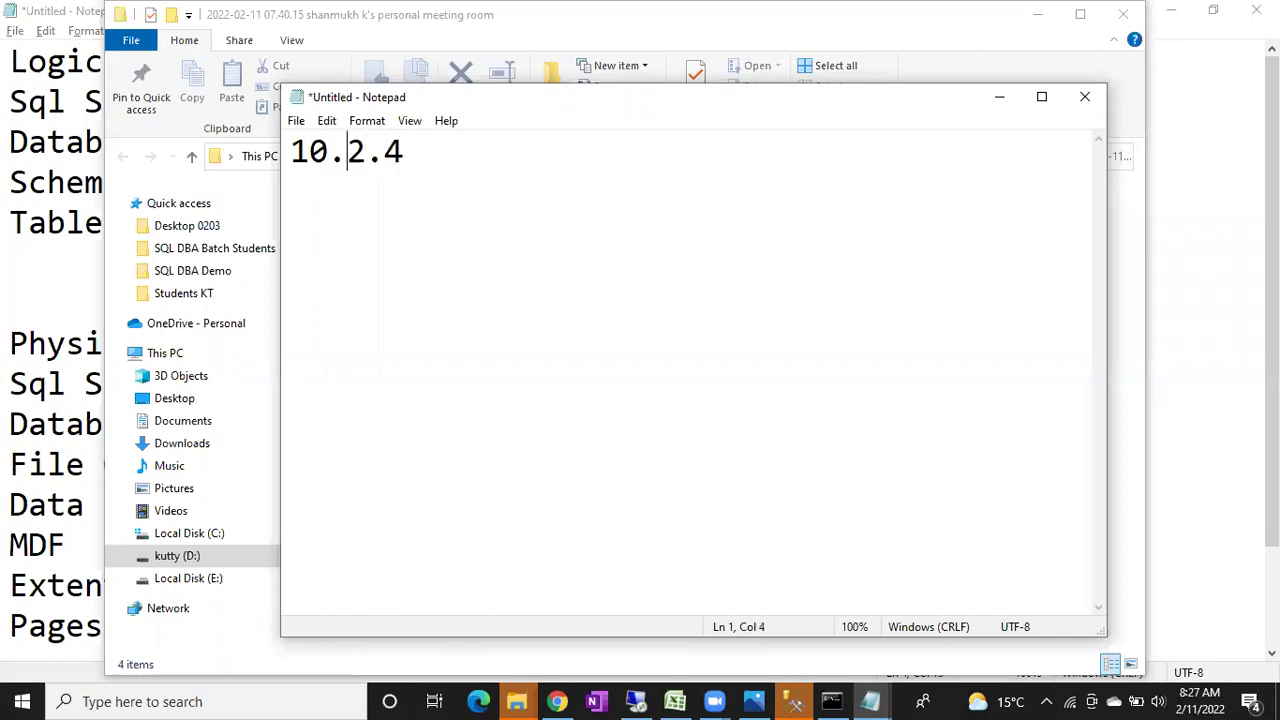
{"action": "key", "text": "BackSpace"}
{"action": "key", "text": "Right"}
{"action": "key", "text": "Right"}
{"action": "left_click", "coordinate": [385, 151]}
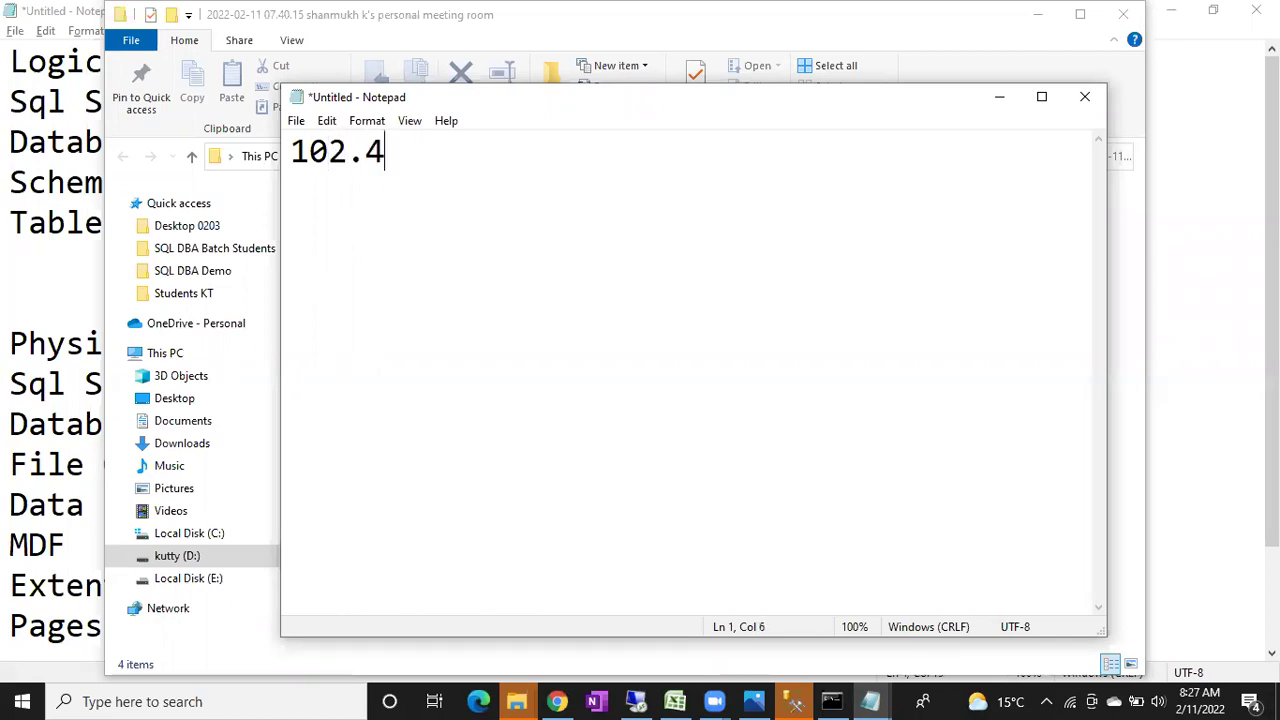
Step: Append a multiplication to 102.4, trying successive factors and ending with *5
{"action": "type", "text": "*2"}
{"action": "key", "text": "BackSpace"}
{"action": "type", "text": "#"}
{"action": "key", "text": "BackSpace"}
{"action": "type", "text": "#"}
{"action": "key", "text": "BackSpace"}
{"action": "type", "text": "3"}
{"action": "key", "text": "BackSpace"}
{"action": "type", "text": "4"}
{"action": "key", "text": "BackSpace"}
{"action": "type", "text": "5"}
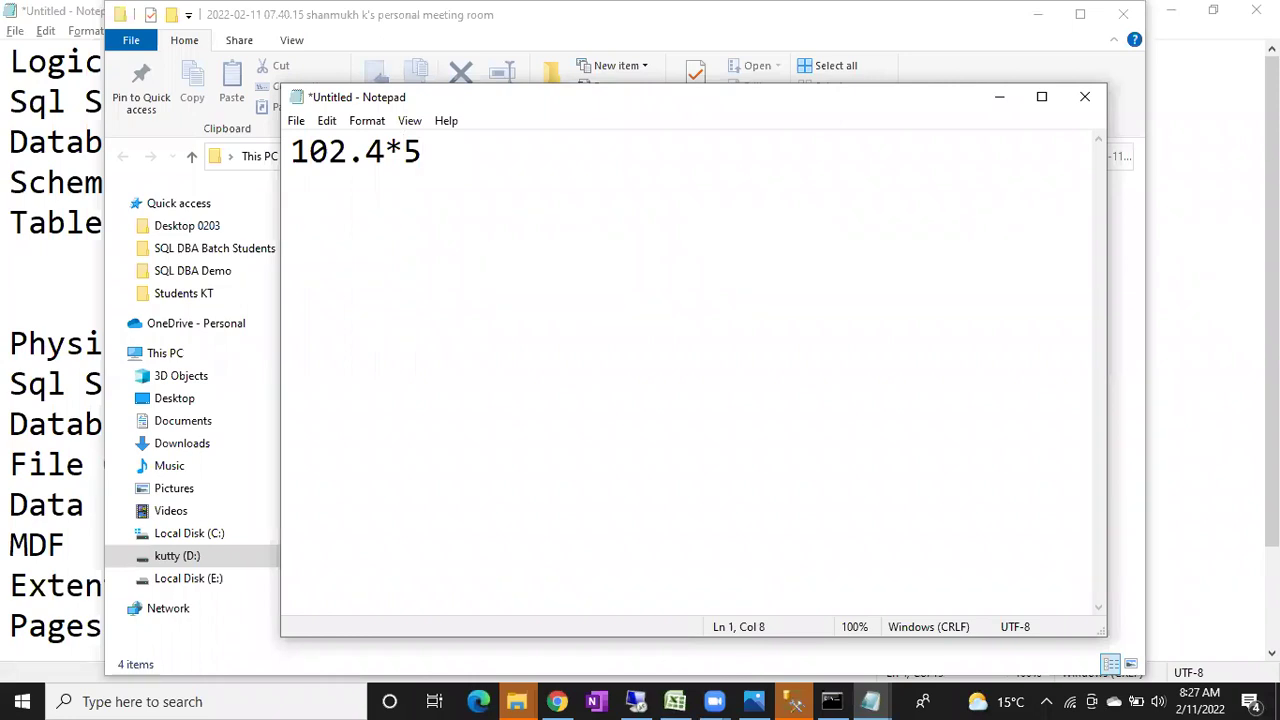
Step: Clear the whole calculation from the note and write 1024 instead
{"action": "key", "text": "BackSpace"}
{"action": "key", "text": "ctrl+a"}
{"action": "key", "text": "BackSpace"}
{"action": "type", "text": "1024"}
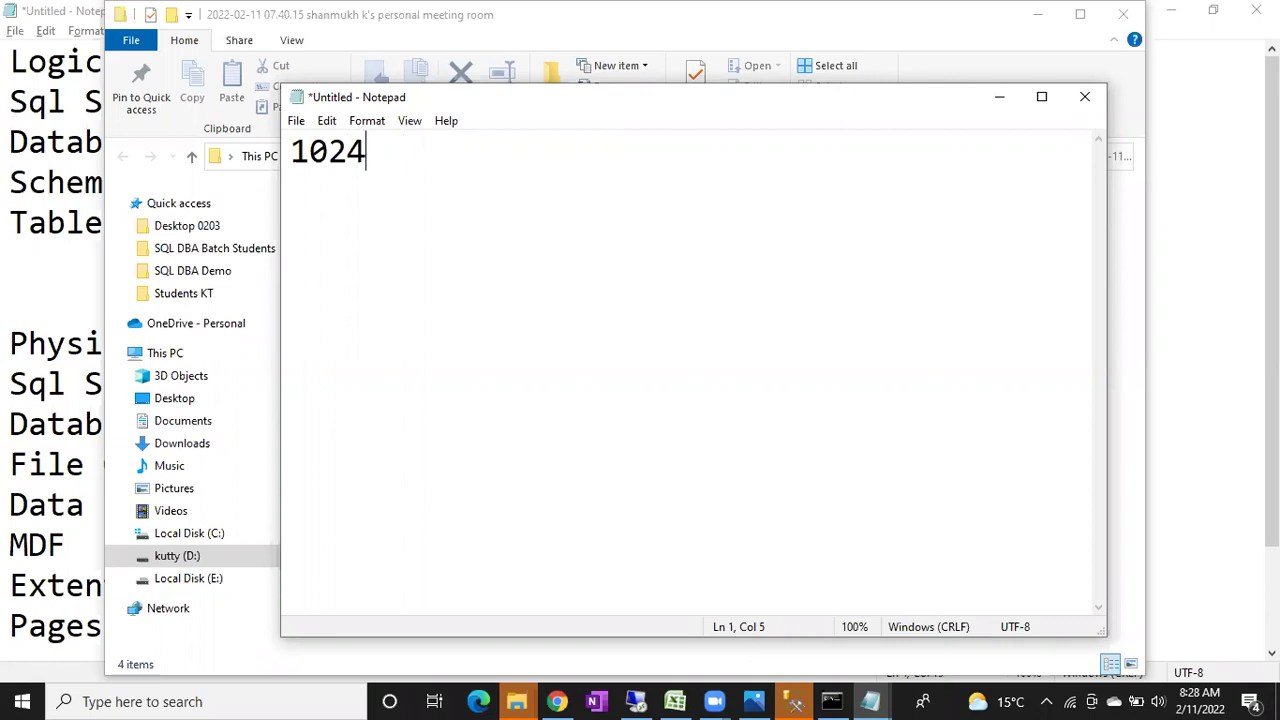
Step: Switch back to the remote session and set the Instagram data file's percentage growth to 20
{"action": "key", "text": "alt+Tab"}
{"action": "key", "text": "alt+Tab"}
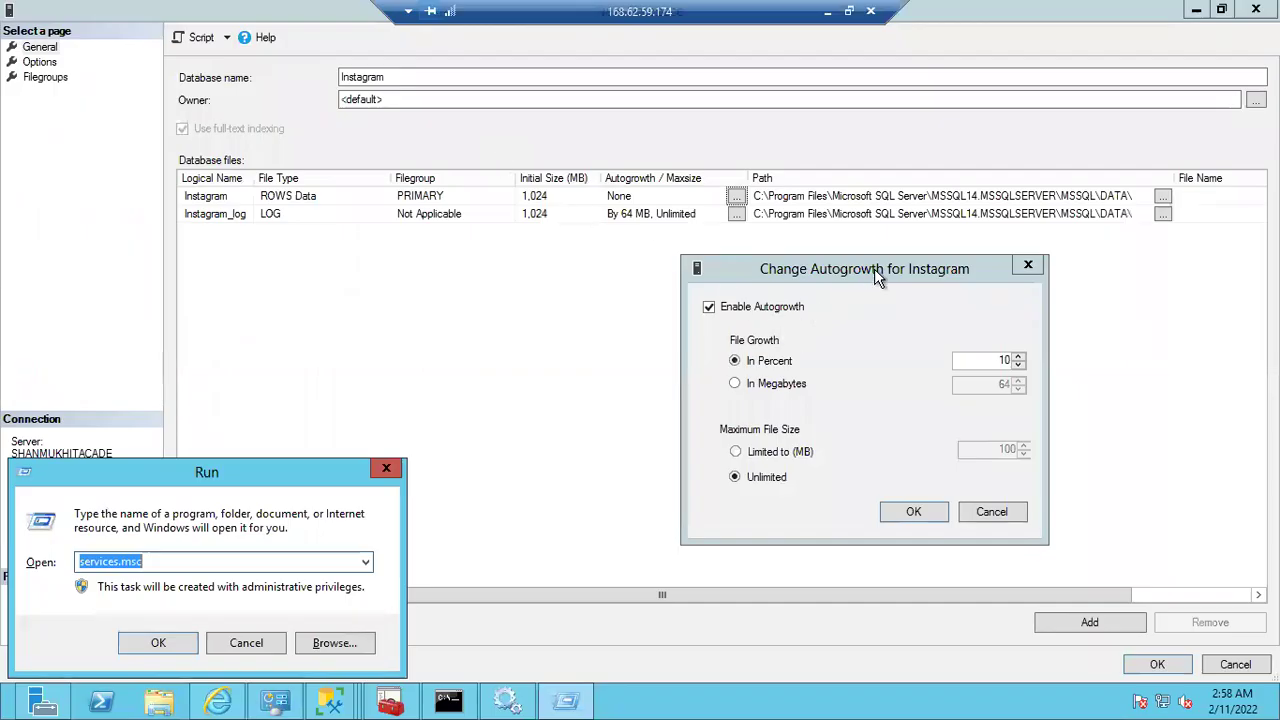
{"action": "left_click_drag", "start_coordinate": [874, 267], "coordinate": [925, 158]}
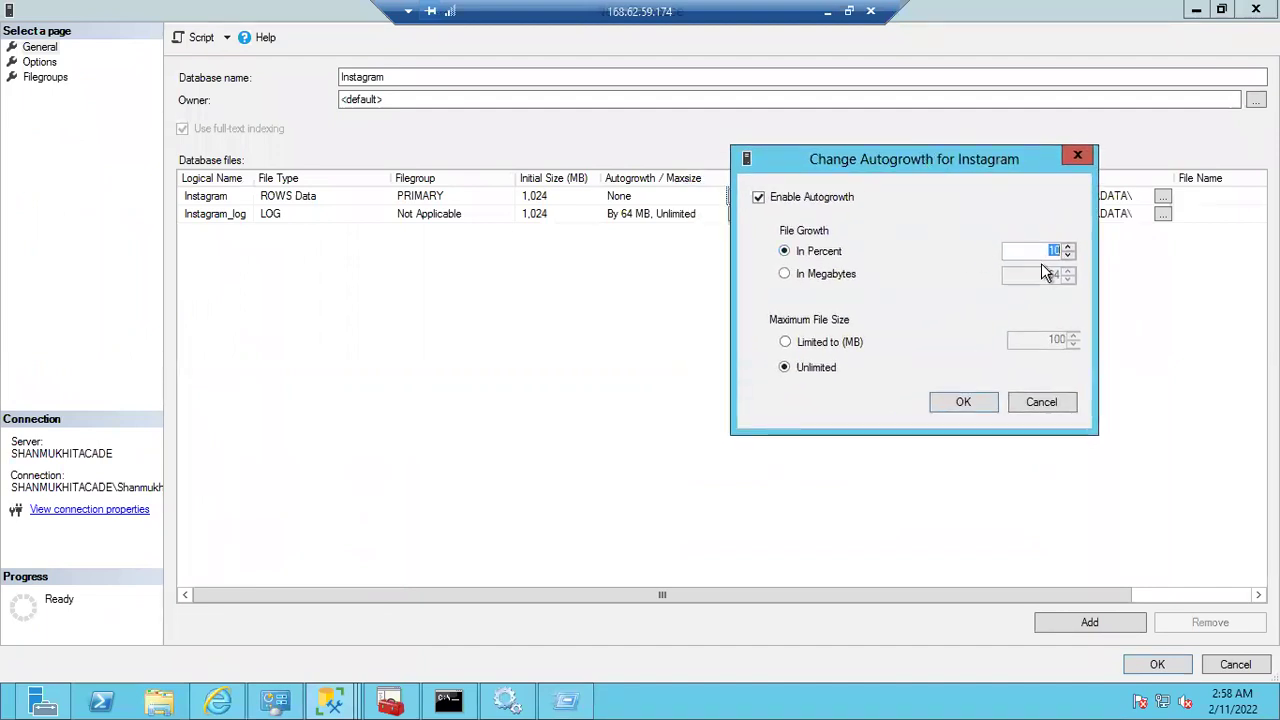
{"action": "type", "text": "2"}
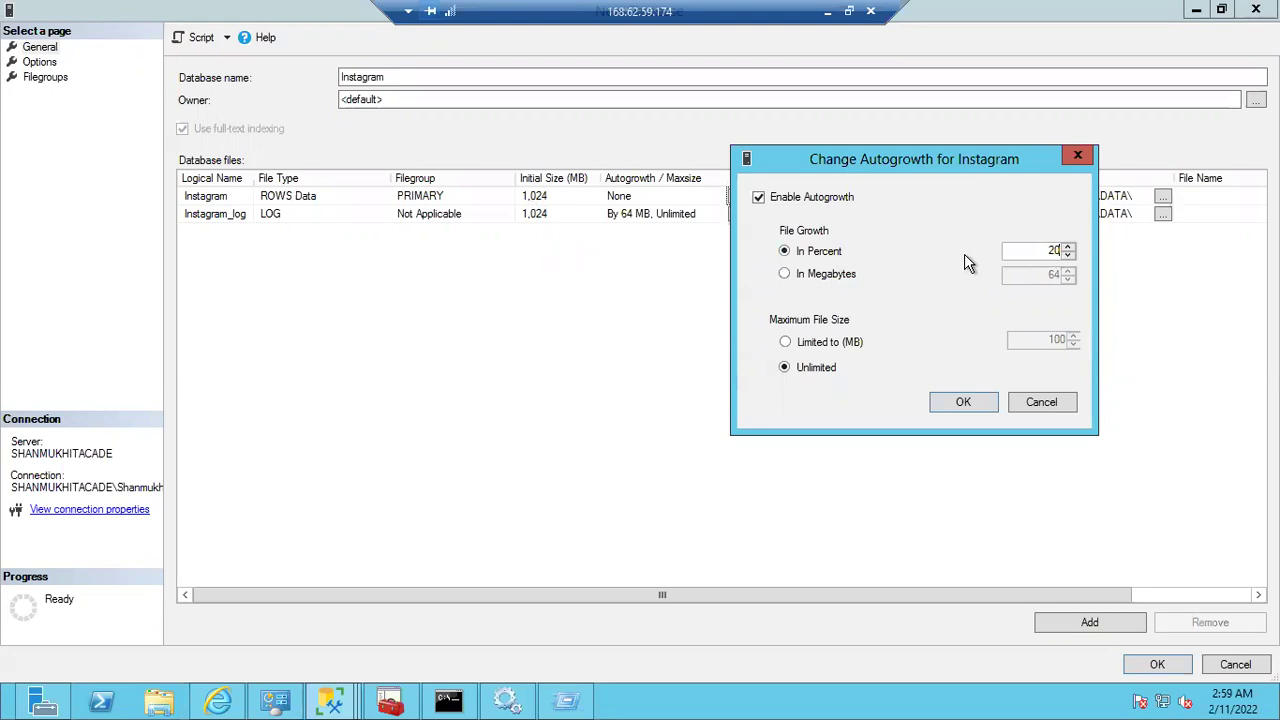
{"action": "left_click_drag", "start_coordinate": [1038, 252], "coordinate": [1094, 255]}
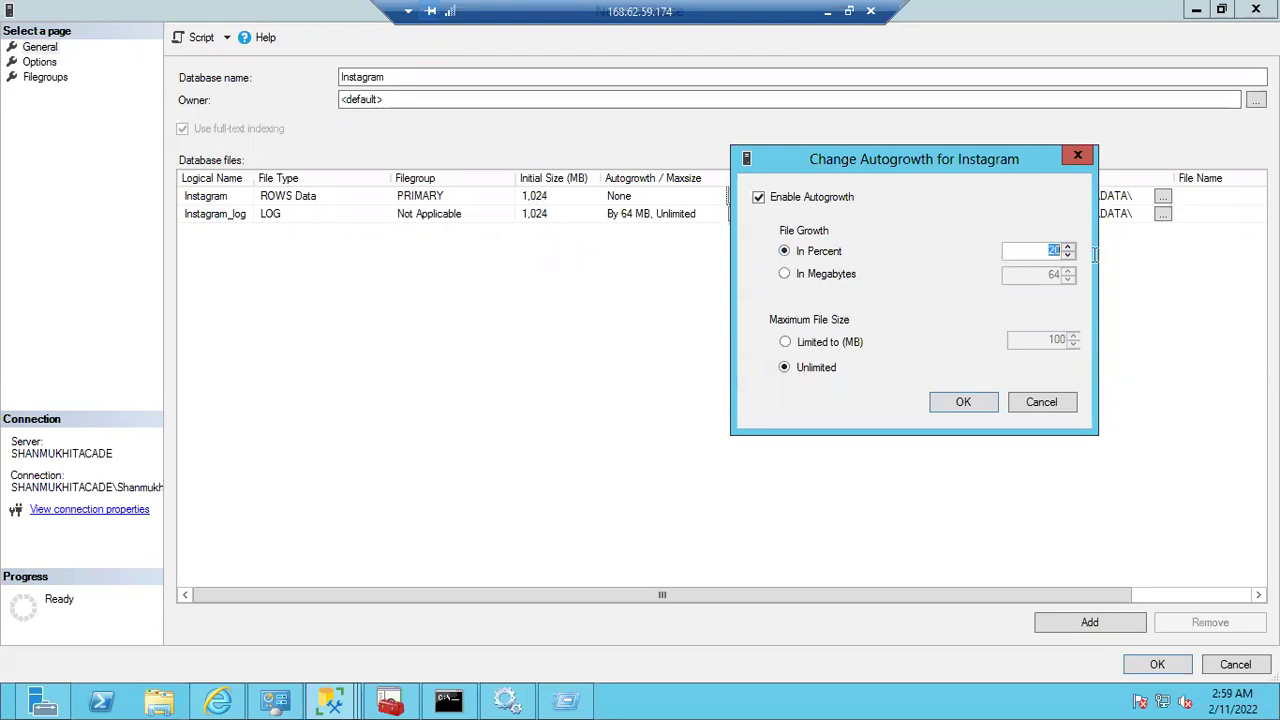
Step: Try a fixed file growth of 1024 MB for the Instagram data file, and cancel the autogrowth changes
{"action": "left_click", "coordinate": [825, 276]}
{"action": "left_click", "coordinate": [1047, 275]}
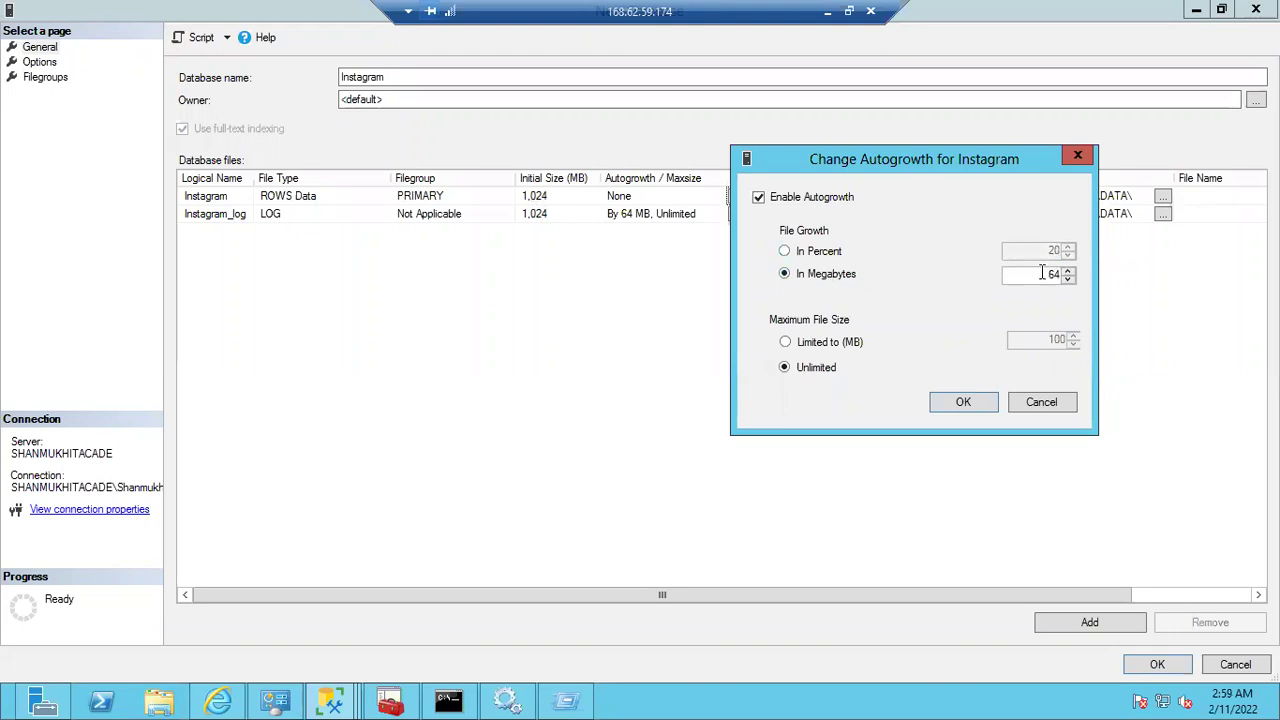
{"action": "key", "text": "shift+End"}
{"action": "type", "text": "1024"}
{"action": "left_click_drag", "start_coordinate": [1035, 282], "coordinate": [1084, 278]}
{"action": "left_click", "coordinate": [1039, 403]}
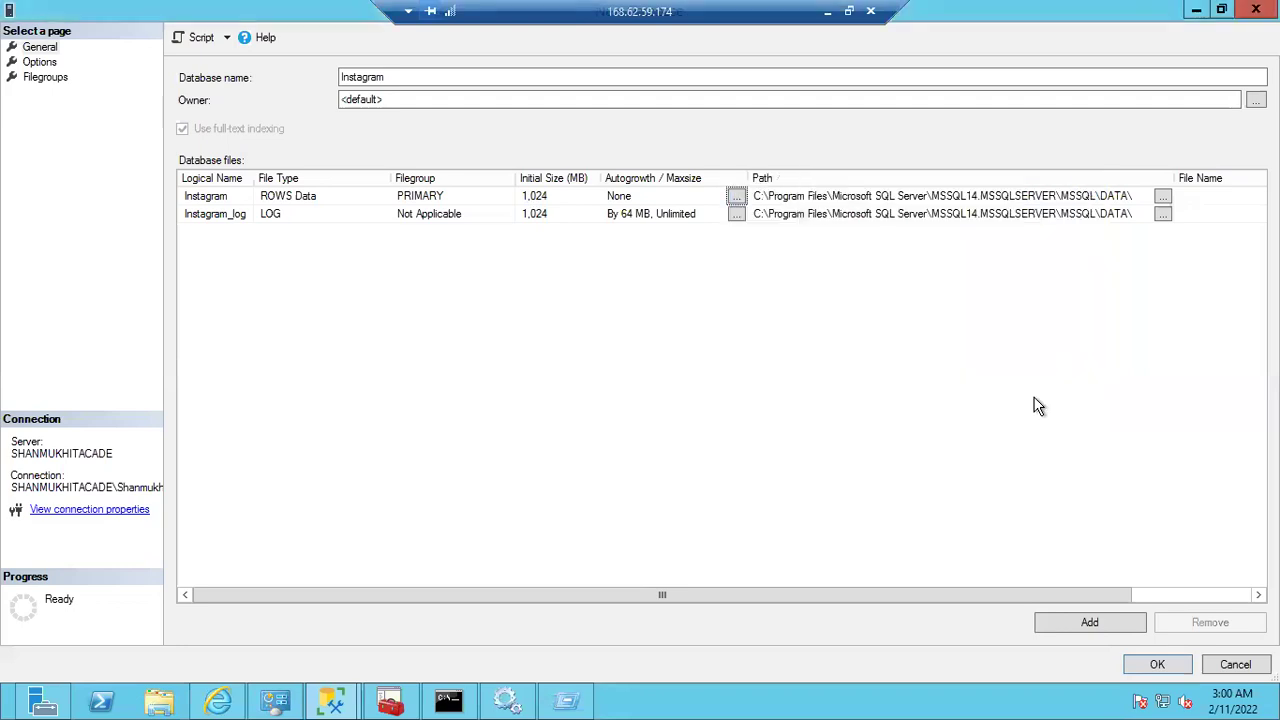
Step: Enable autogrowth for the Instagram data file with percentage growth of 10 and unlimited maximum file size
{"action": "left_click", "coordinate": [737, 197]}
{"action": "left_click", "coordinate": [534, 249]}
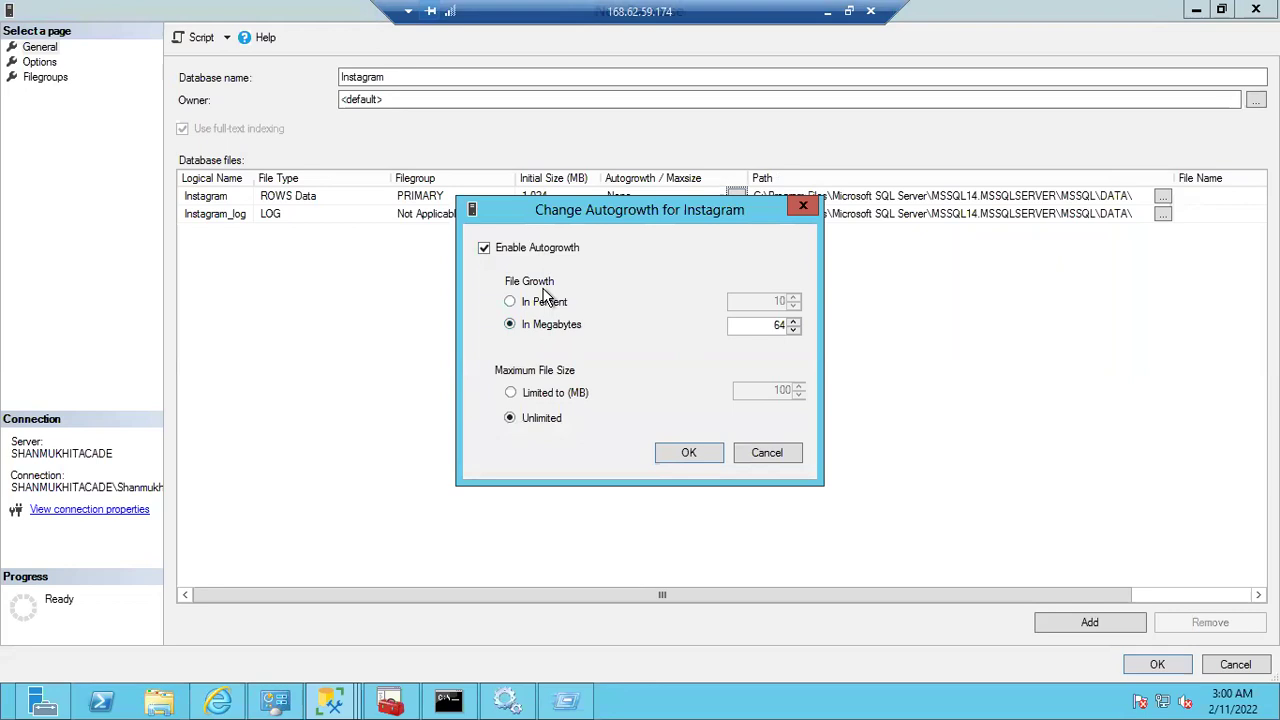
{"action": "left_click", "coordinate": [535, 297]}
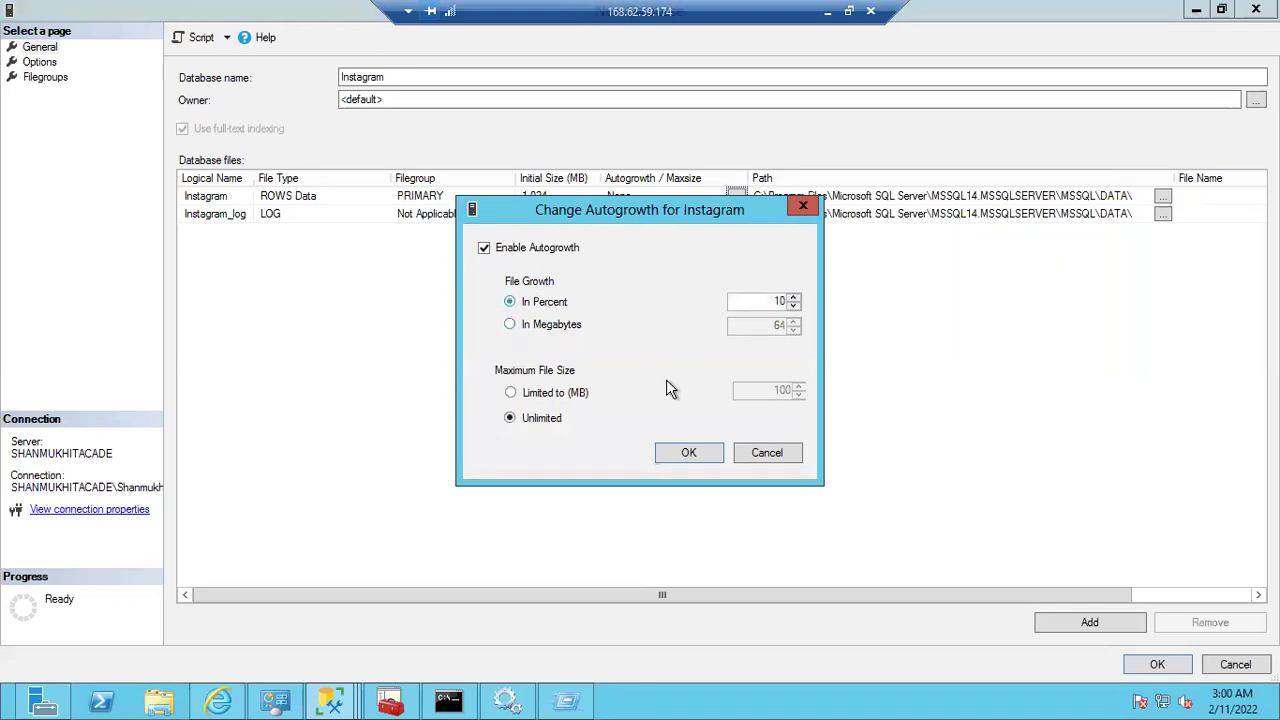
{"action": "left_click", "coordinate": [704, 452]}
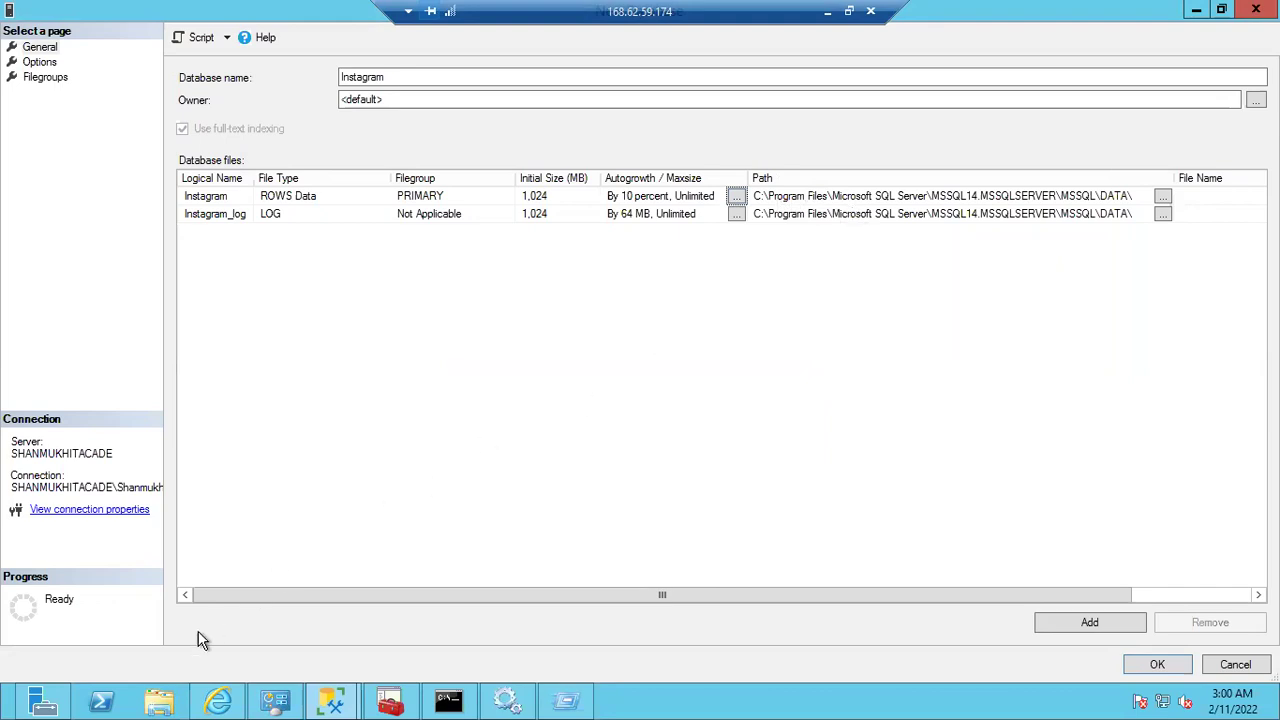
Step: Switch to File Explorer and check the free space on the computer's hard disk drives, moving the window to keep the file list readable
{"action": "left_click", "coordinate": [160, 700]}
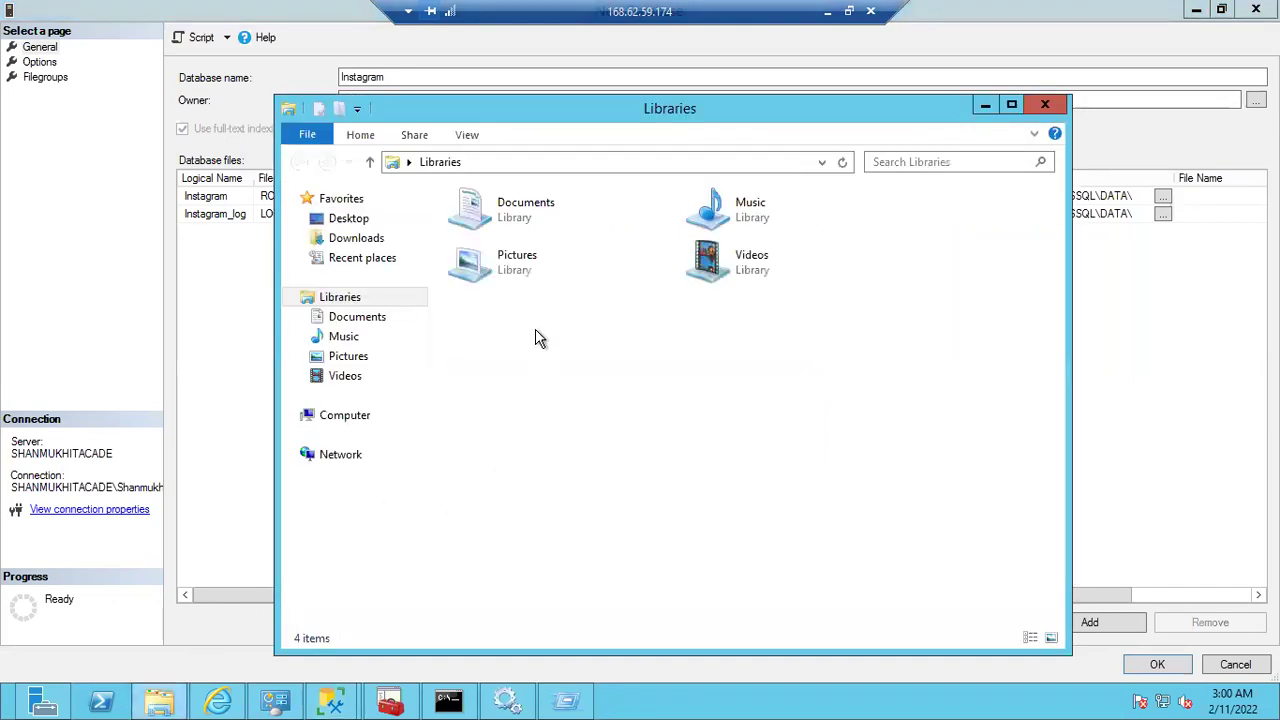
{"action": "left_click", "coordinate": [344, 416]}
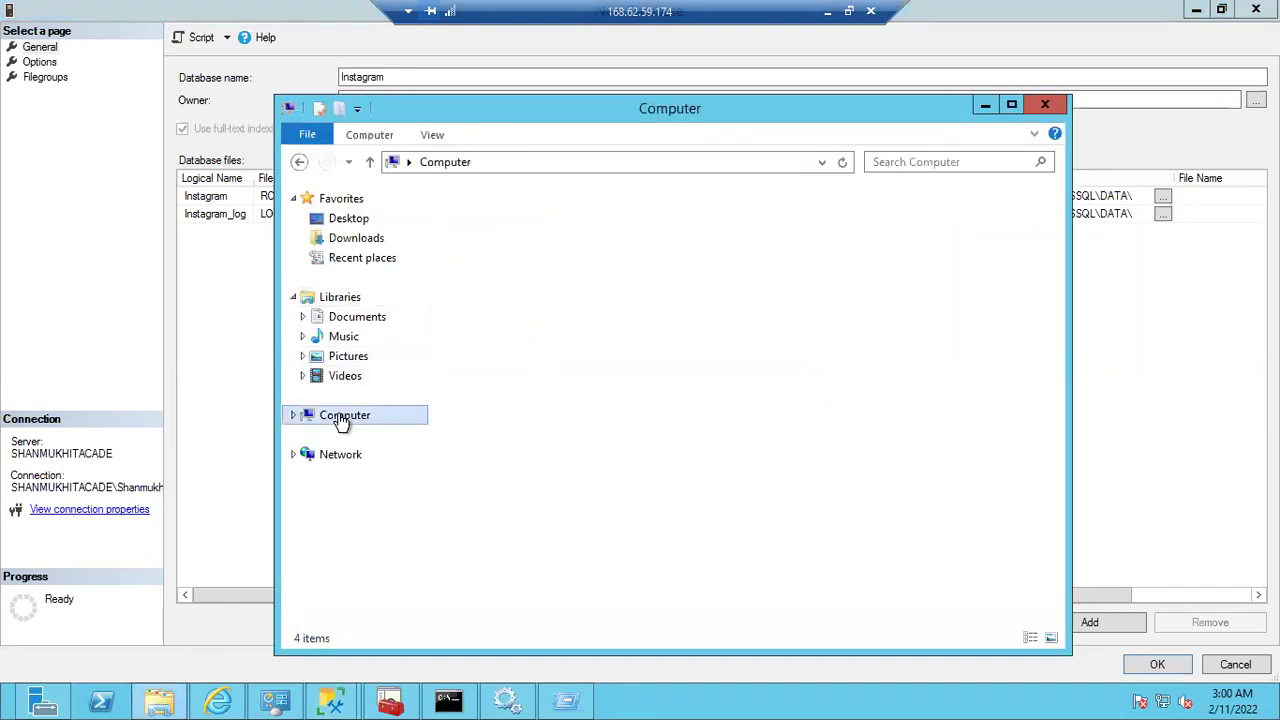
{"action": "left_click", "coordinate": [545, 249]}
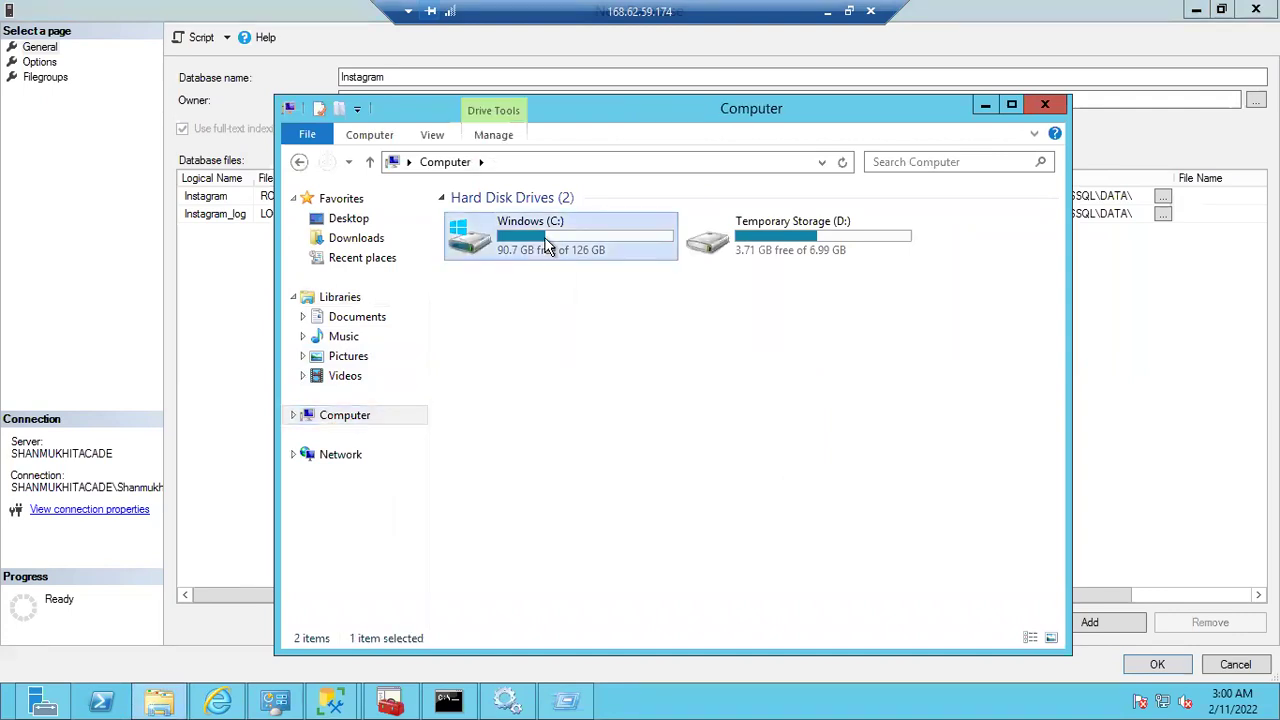
{"action": "left_click_drag", "start_coordinate": [651, 107], "coordinate": [737, 134]}
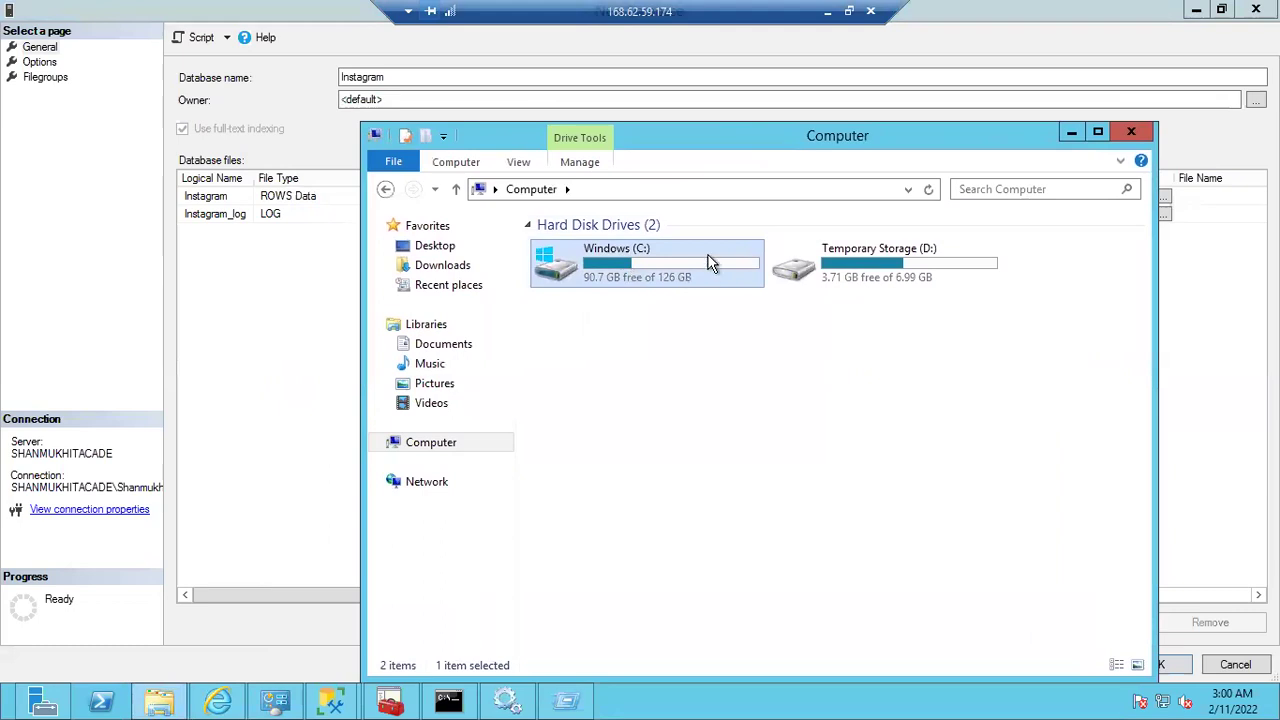
{"action": "left_click_drag", "start_coordinate": [755, 167], "coordinate": [807, 254]}
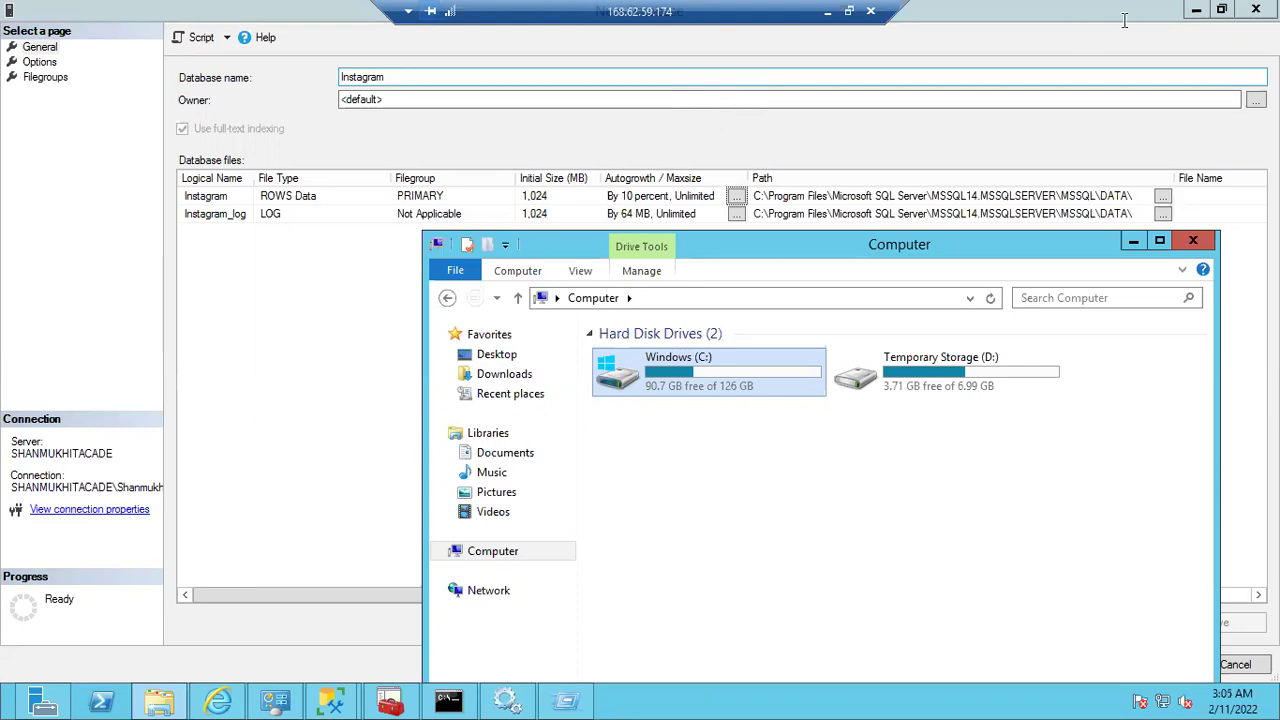
Step: Leave the remote session for Chrome and search the SQL DBA CLASSES YouTube channel for shrink
{"action": "left_click", "coordinate": [827, 11]}
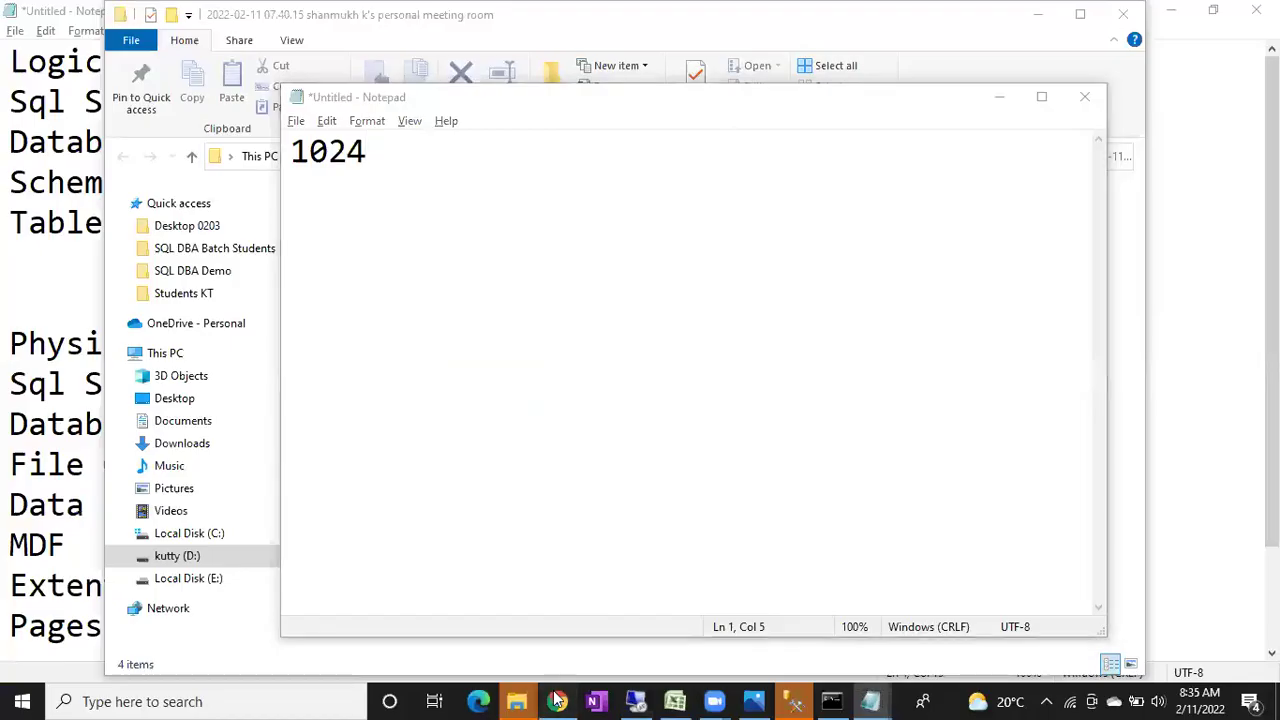
{"action": "left_click", "coordinate": [557, 701]}
{"action": "left_click", "coordinate": [840, 34]}
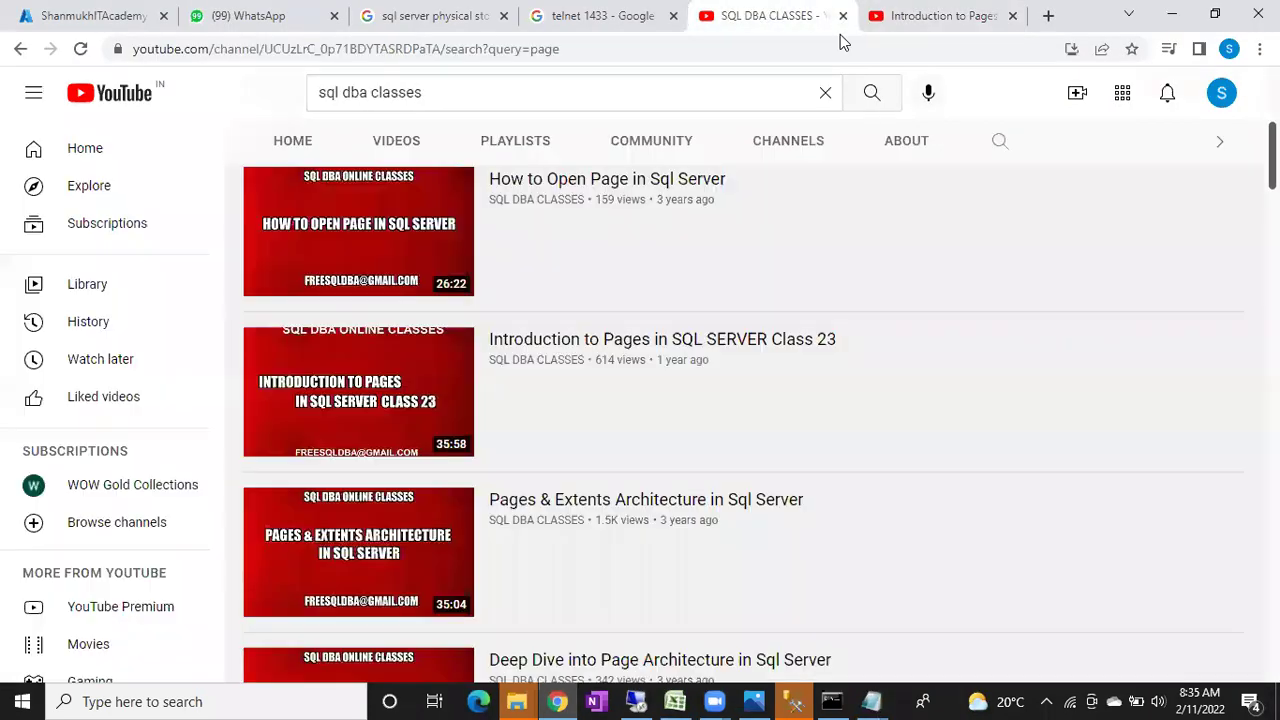
{"action": "double_click", "coordinate": [583, 86]}
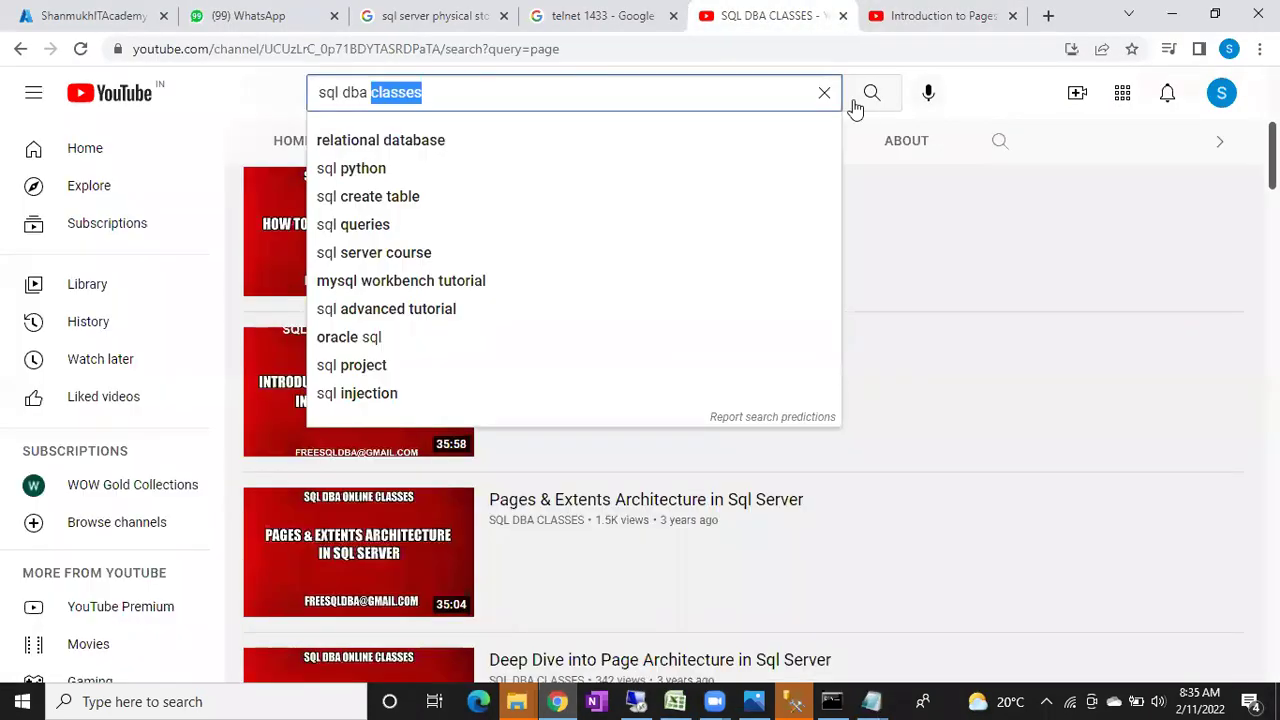
{"action": "left_click", "coordinate": [1000, 141]}
{"action": "type", "text": "shrink"}
{"action": "key", "text": "Return"}
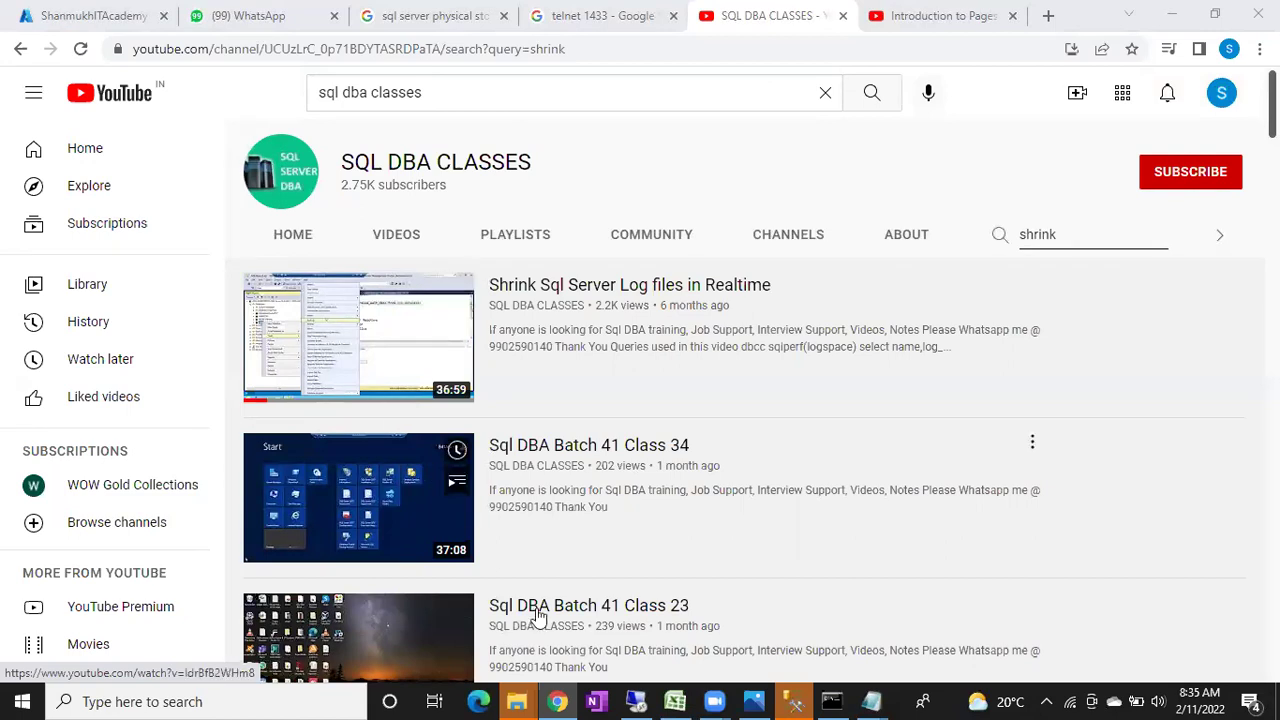
Step: Switch back to the remote session, try a percentage growth of 100 for the Instagram data file, and cancel the change
{"action": "left_click", "coordinate": [635, 701]}
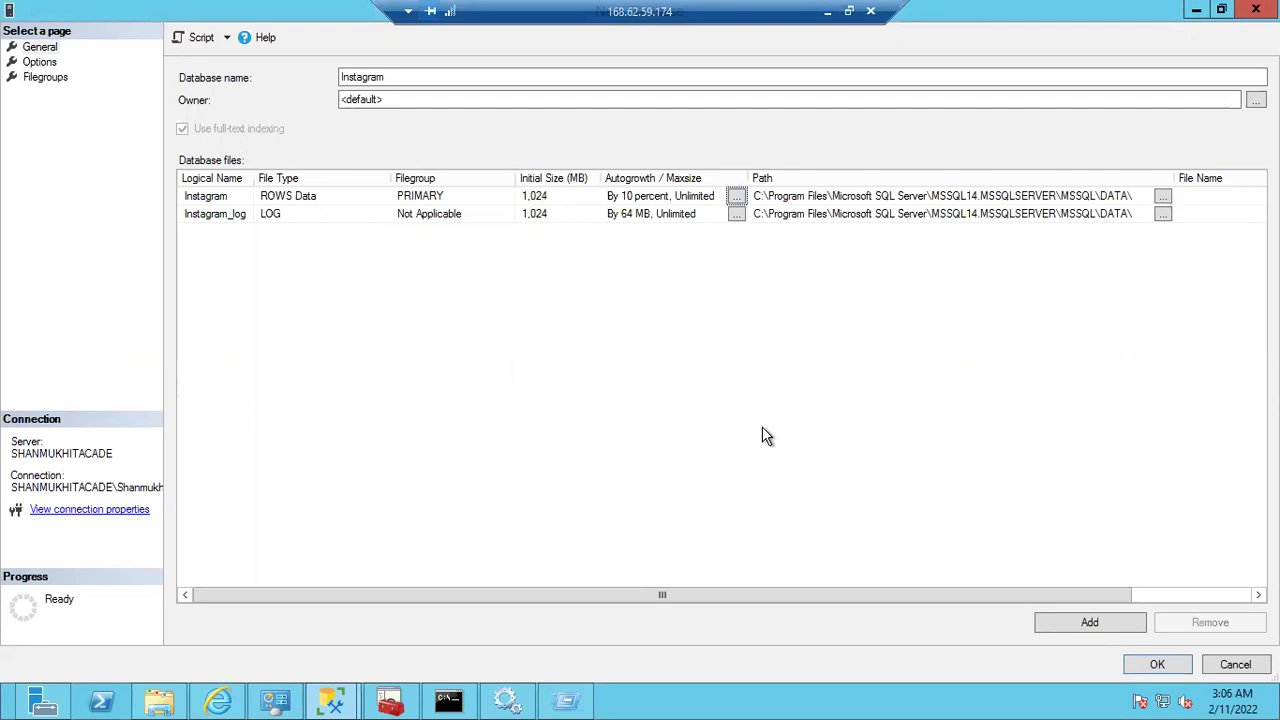
{"action": "left_click", "coordinate": [735, 197]}
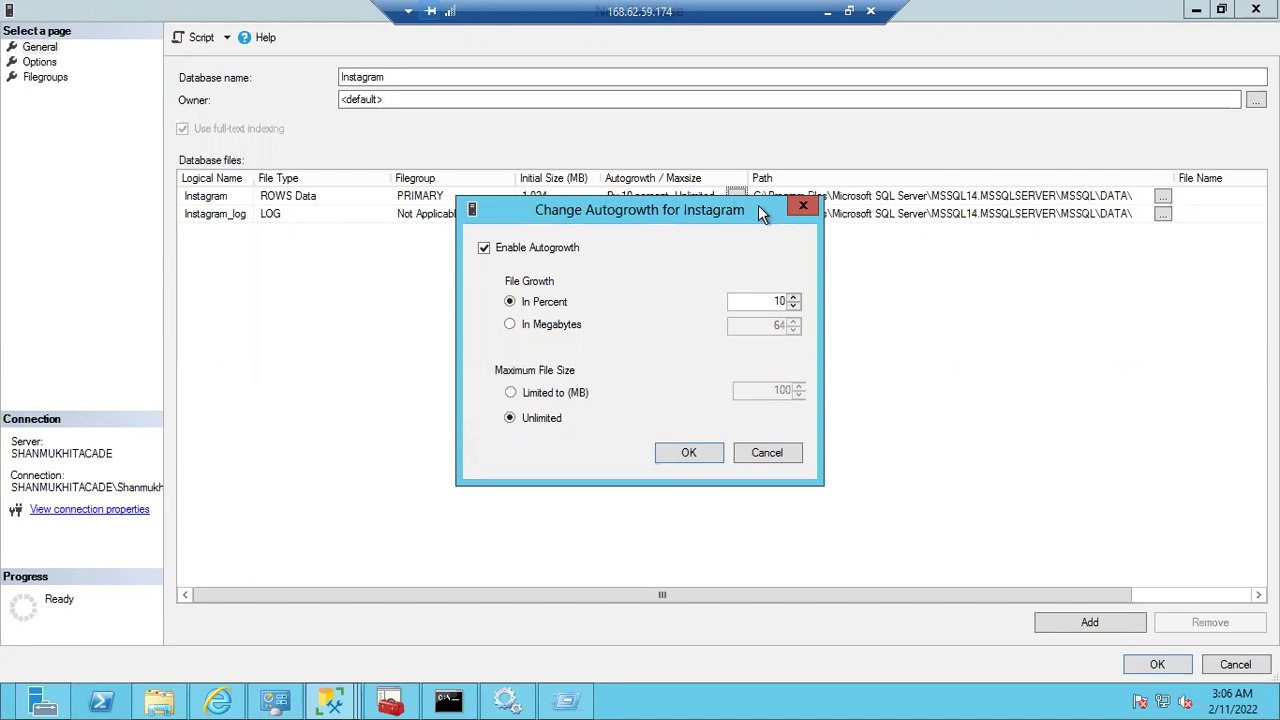
{"action": "type", "text": "0"}
{"action": "left_click_drag", "start_coordinate": [681, 216], "coordinate": [668, 297]}
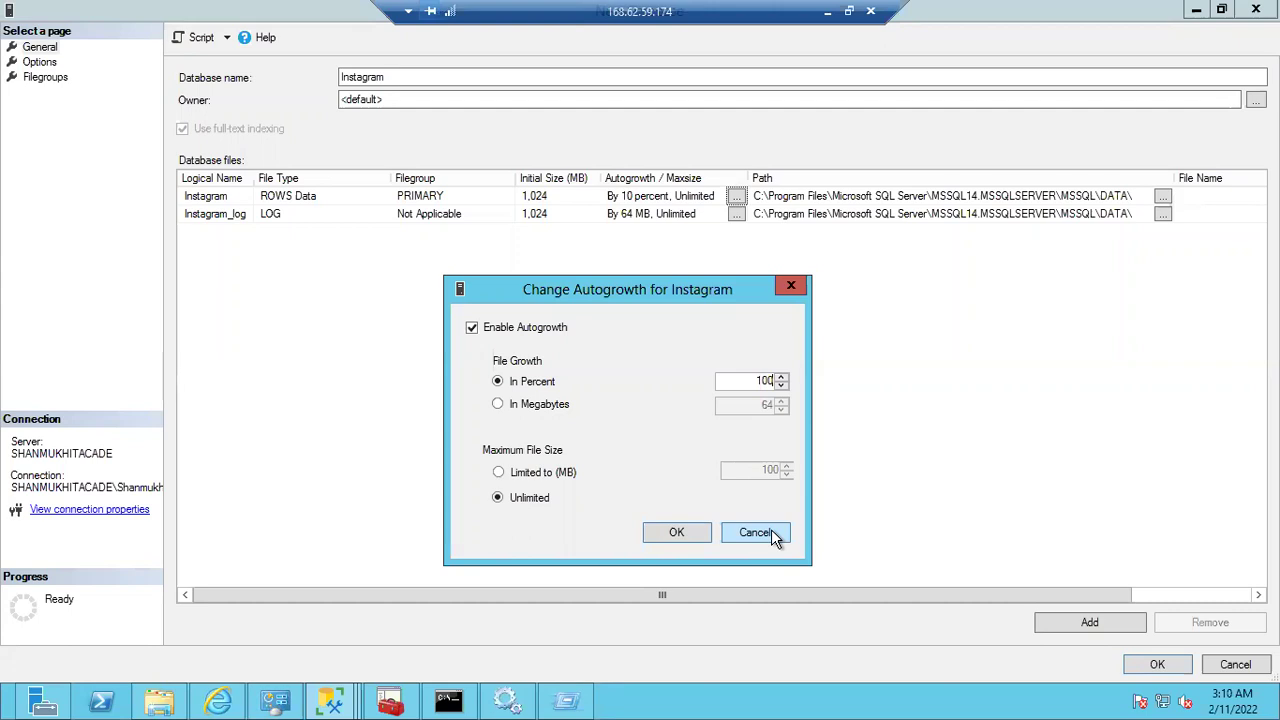
{"action": "left_click", "coordinate": [773, 538]}
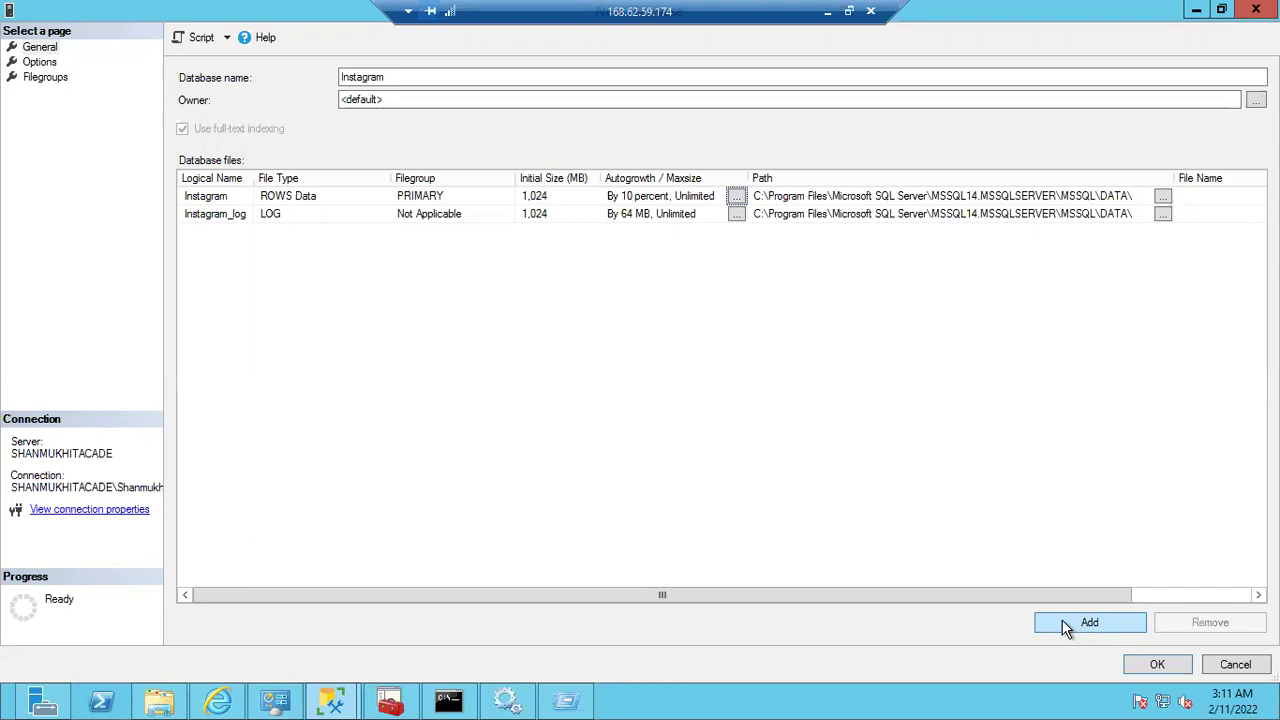
Step: Try adding another database file with logical name Insta_log and file type LOG, and remove it from the list
{"action": "left_click", "coordinate": [1089, 622]}
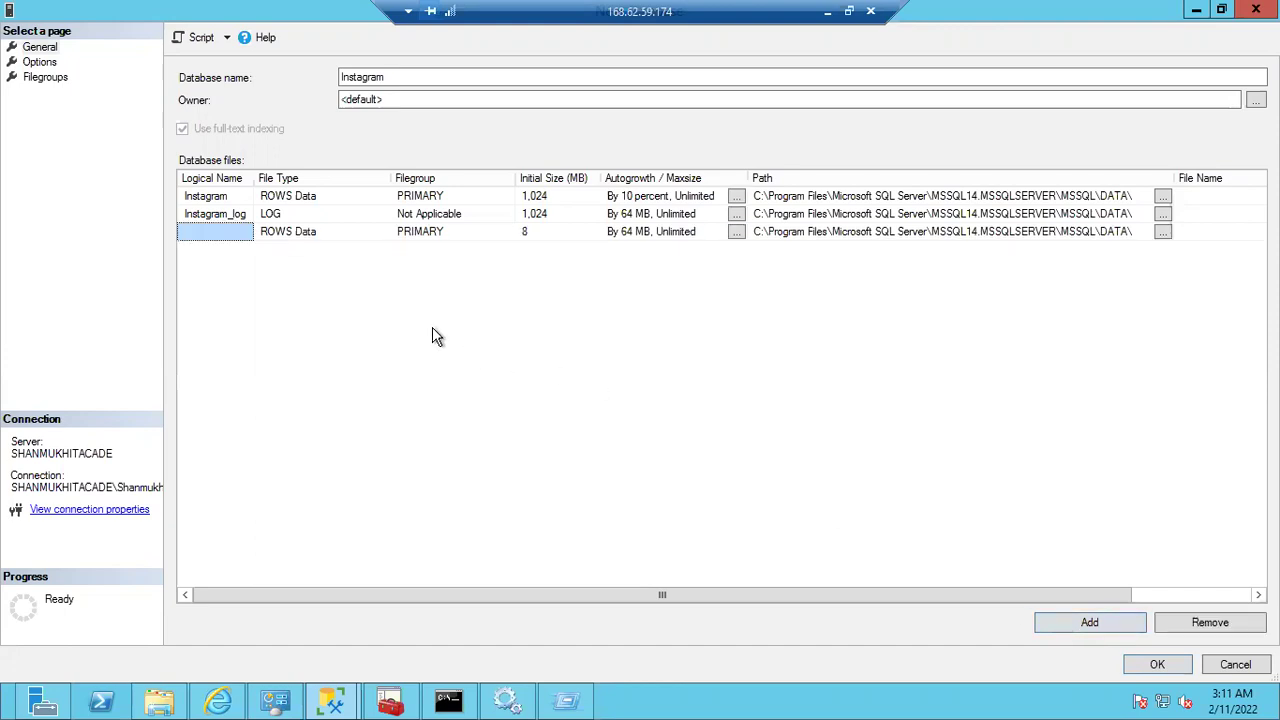
{"action": "left_click", "coordinate": [194, 231]}
{"action": "type", "text": "Insta_log"}
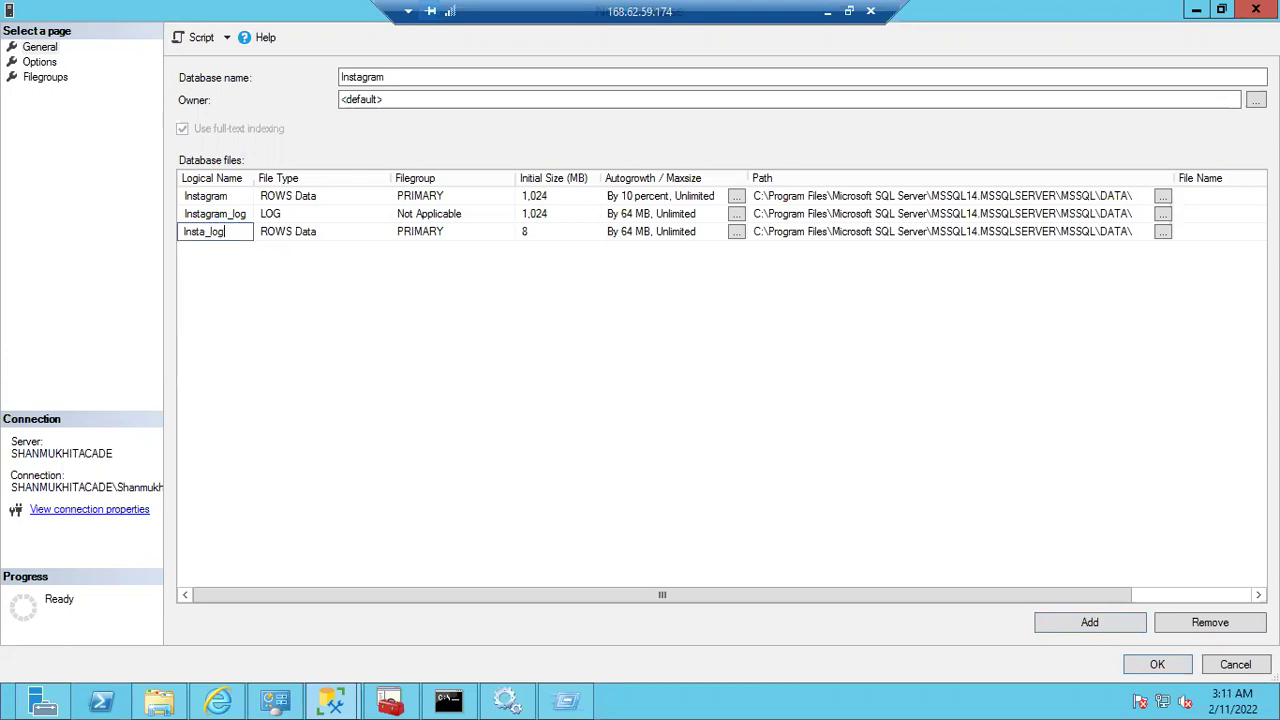
{"action": "left_click", "coordinate": [340, 230]}
{"action": "left_click", "coordinate": [383, 232]}
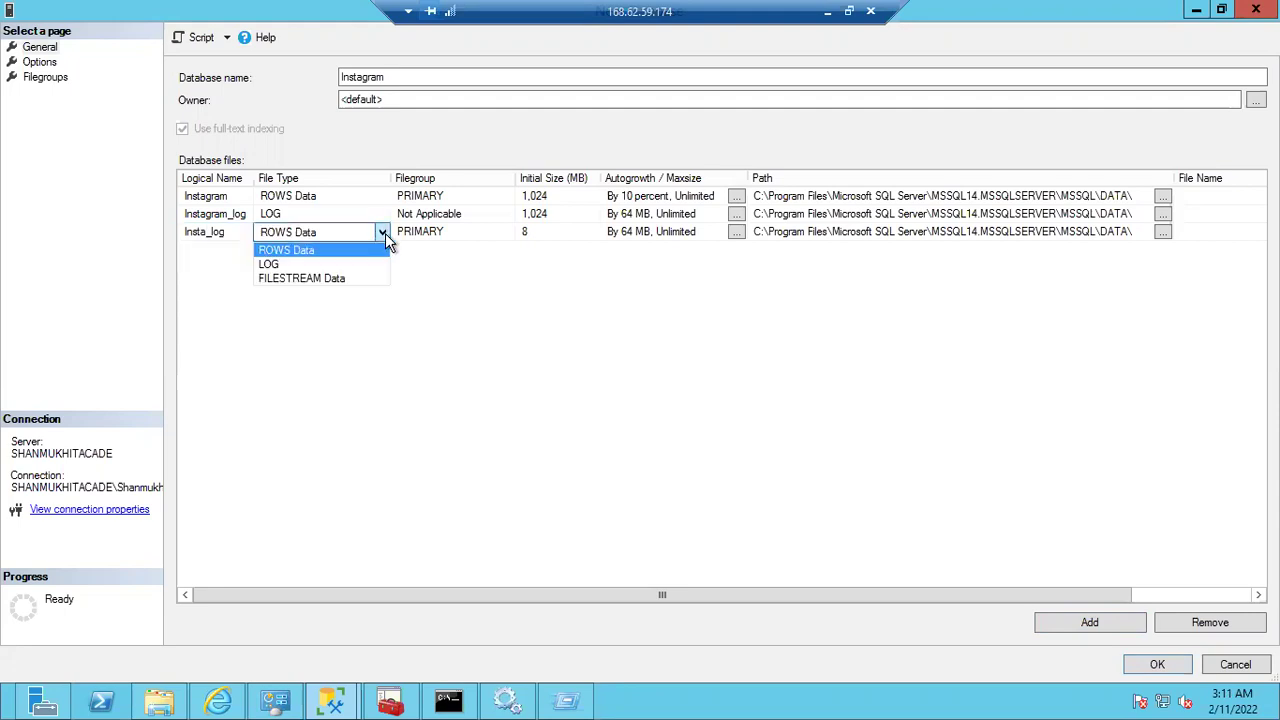
{"action": "left_click", "coordinate": [340, 265]}
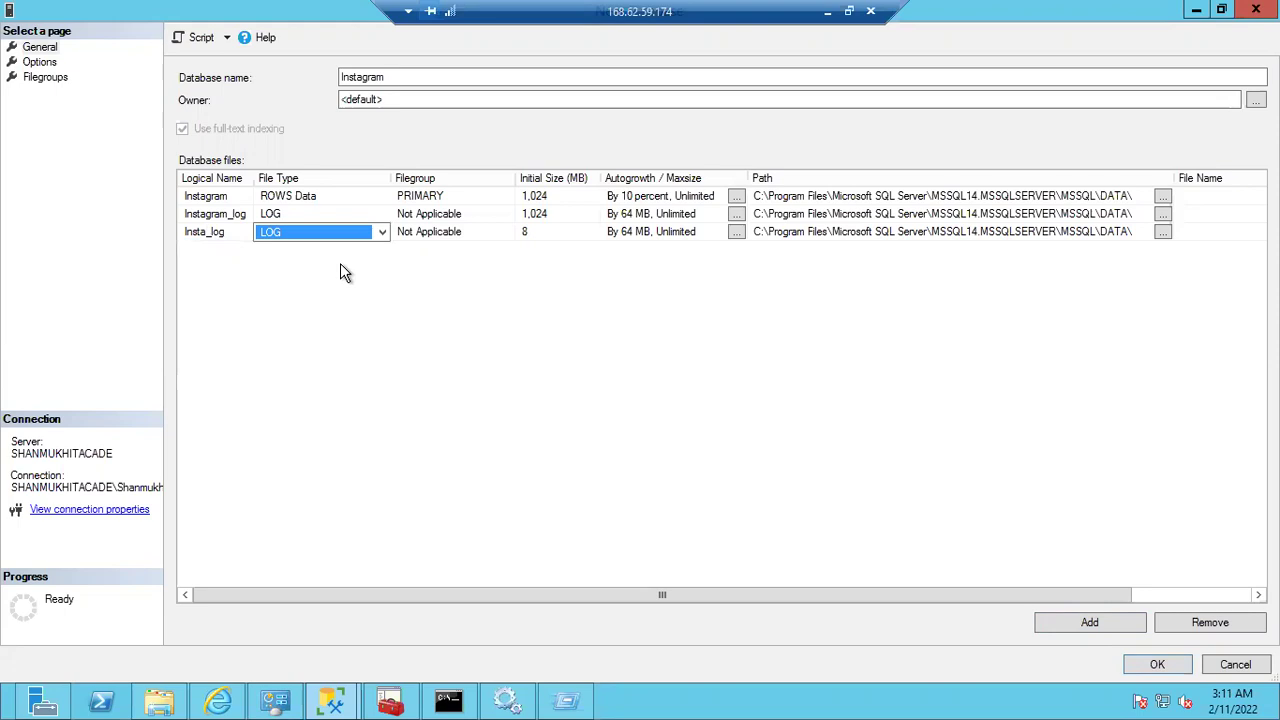
{"action": "left_click", "coordinate": [203, 231]}
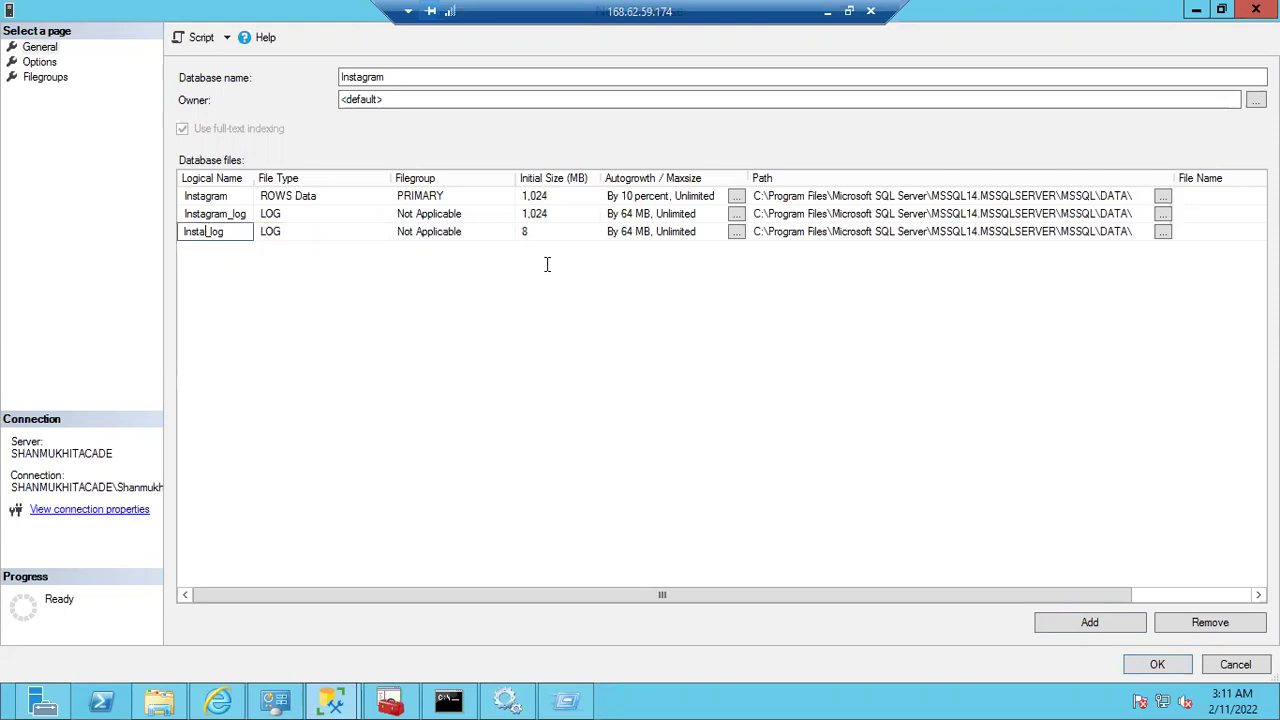
{"action": "left_click", "coordinate": [1177, 621]}
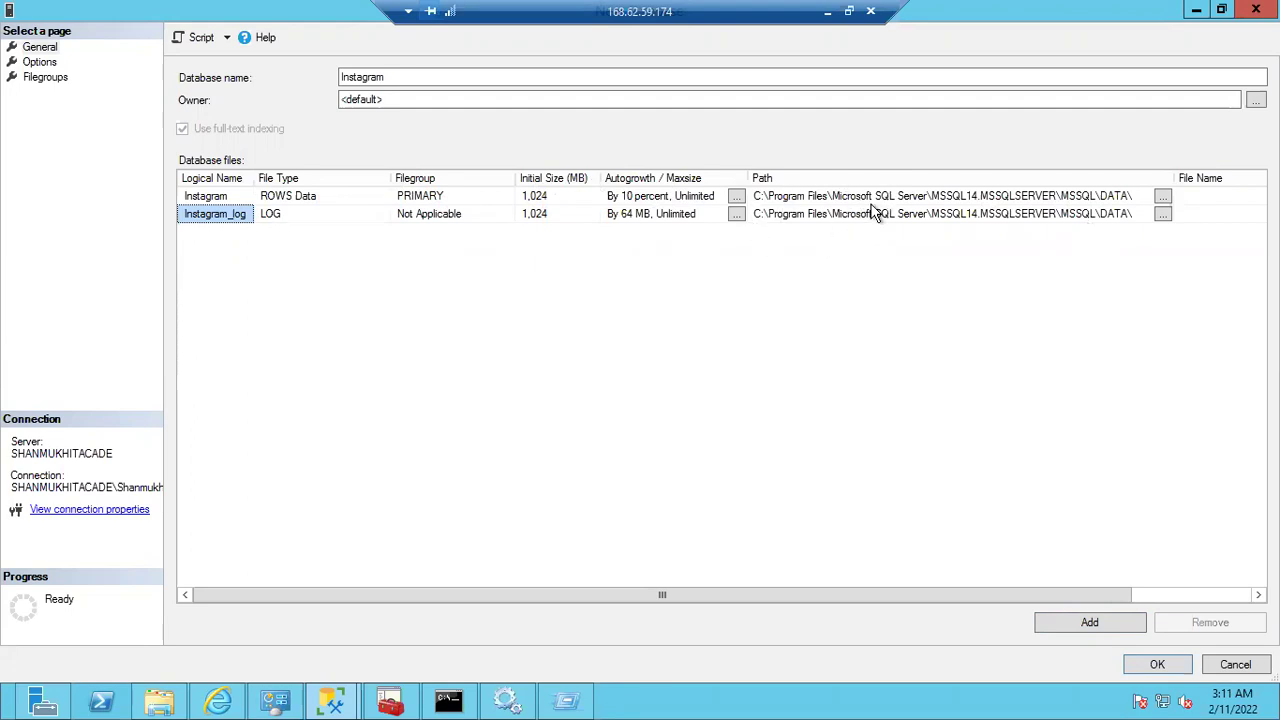
Step: Browse the C: and D: drives for the Instagram data file's path, and cancel the folder selection
{"action": "left_click", "coordinate": [1163, 197]}
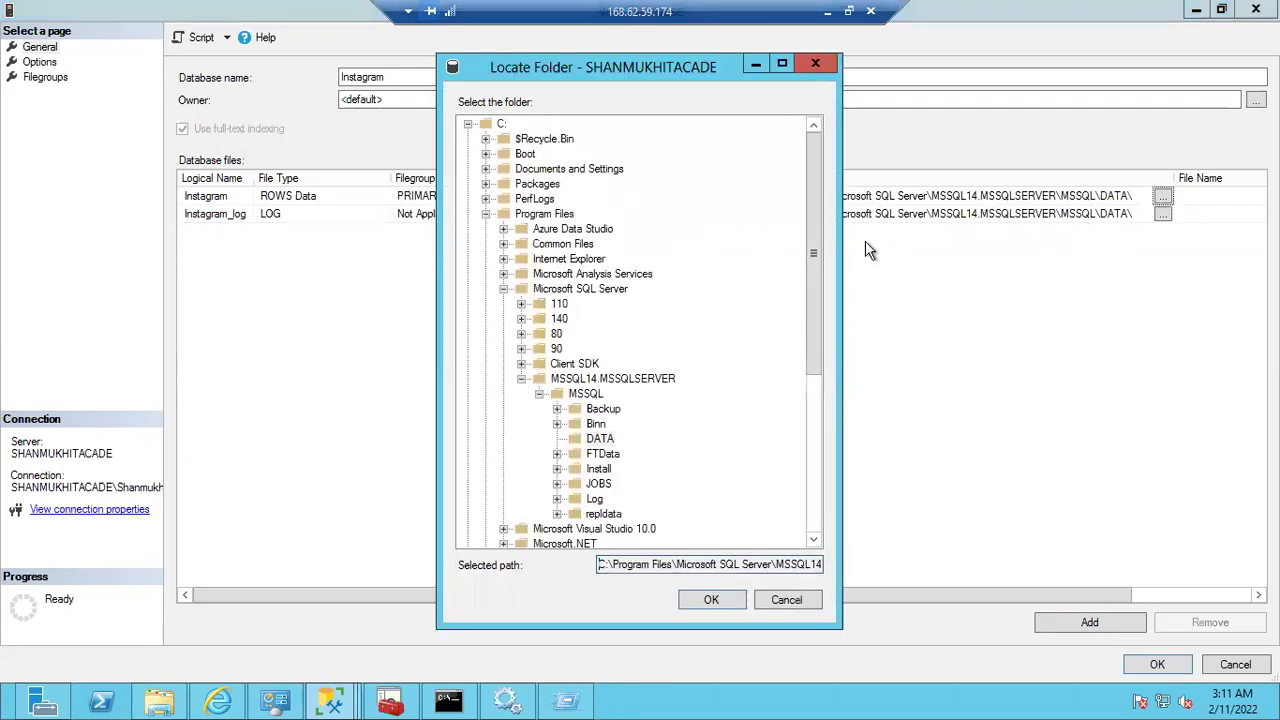
{"action": "left_click", "coordinate": [475, 126]}
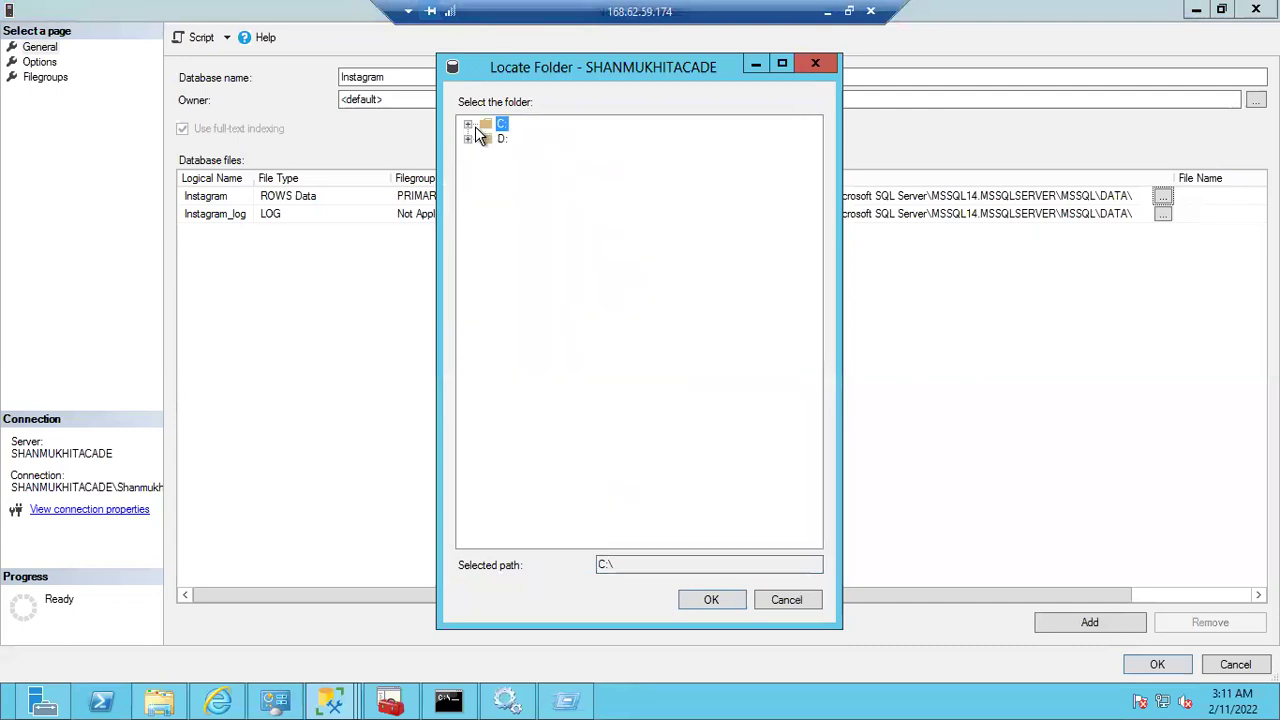
{"action": "left_click", "coordinate": [469, 139]}
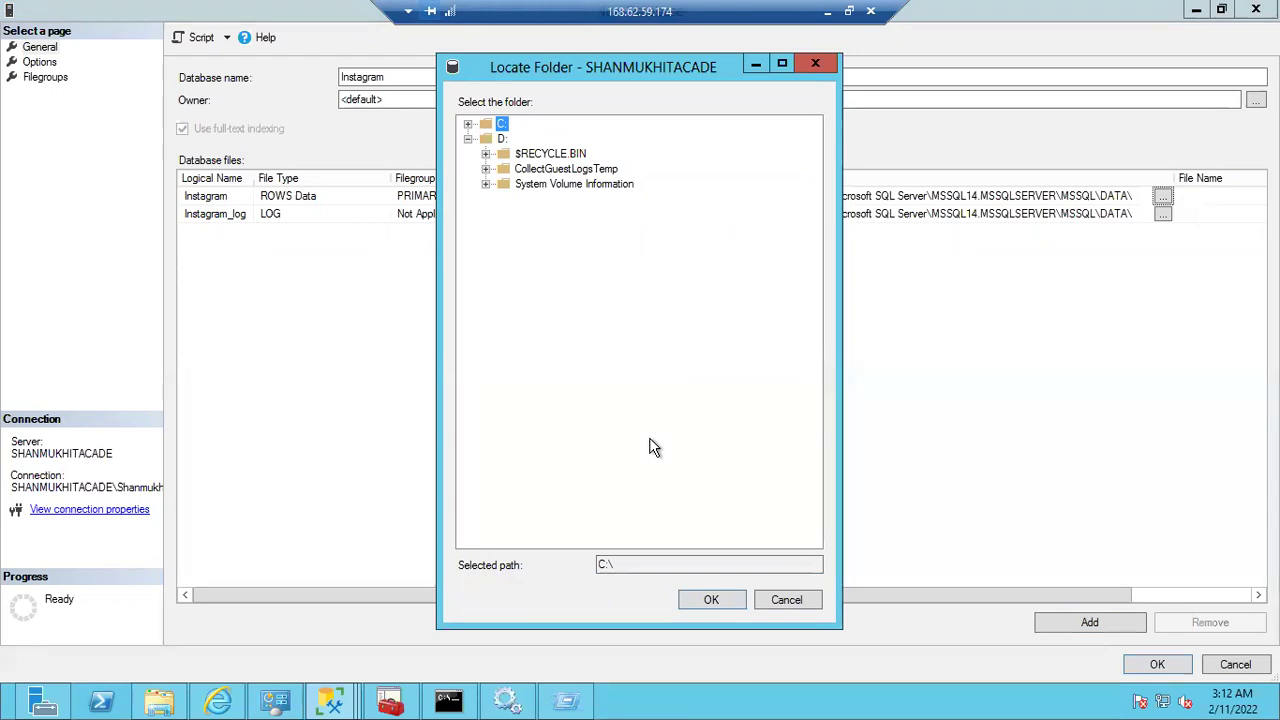
{"action": "left_click", "coordinate": [786, 604]}
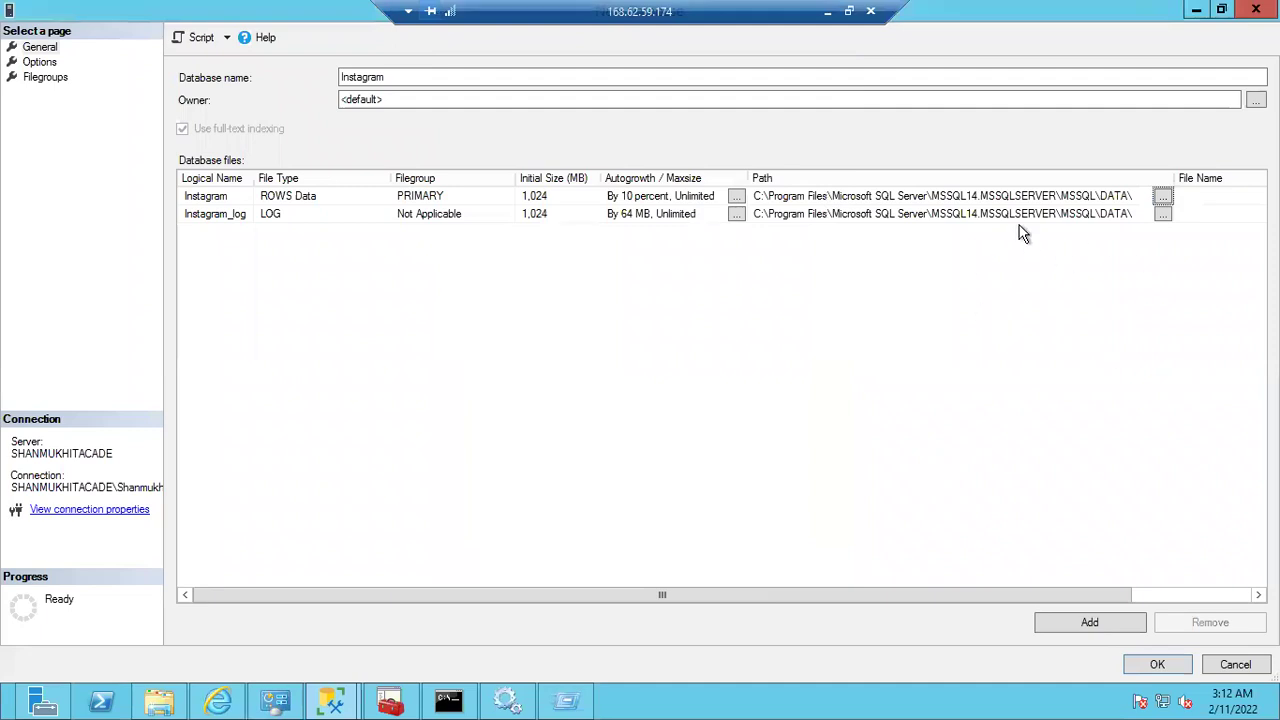
Step: Review the database owner and the autogrowth settings of the Instagram data and log files without changing them
{"action": "left_click", "coordinate": [392, 98]}
{"action": "key", "text": "shift+Home"}
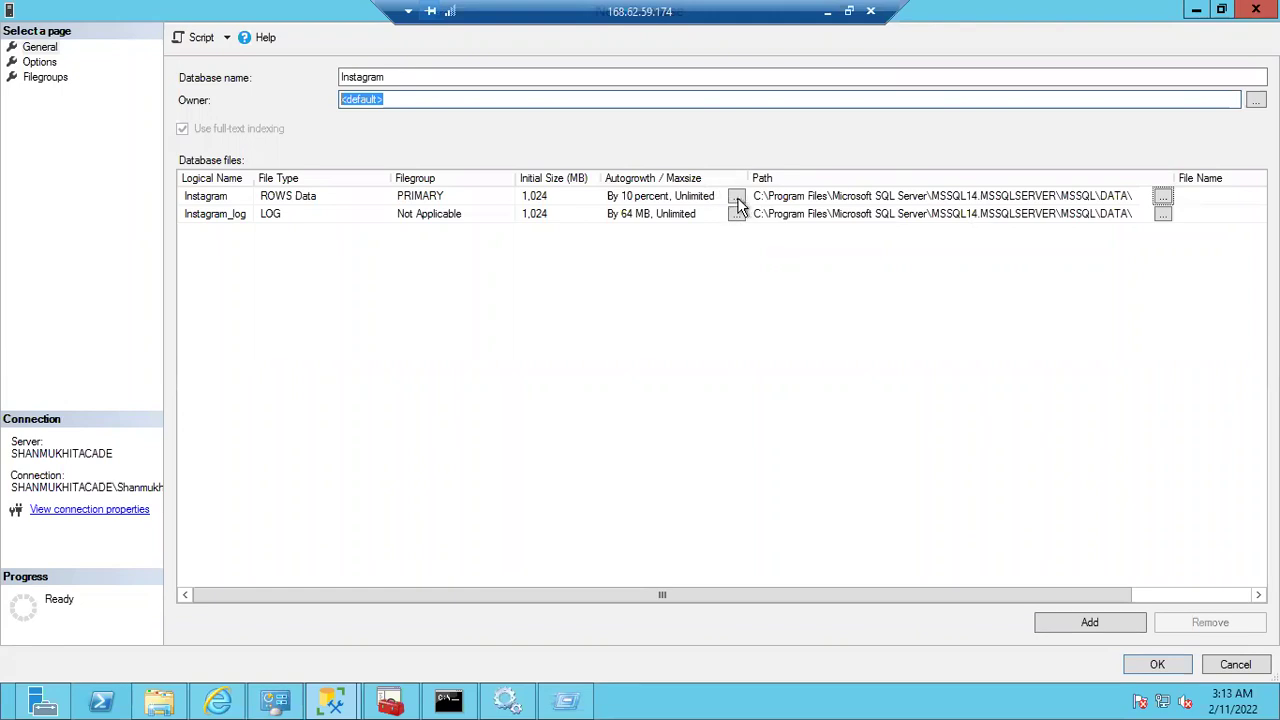
{"action": "left_click", "coordinate": [737, 199]}
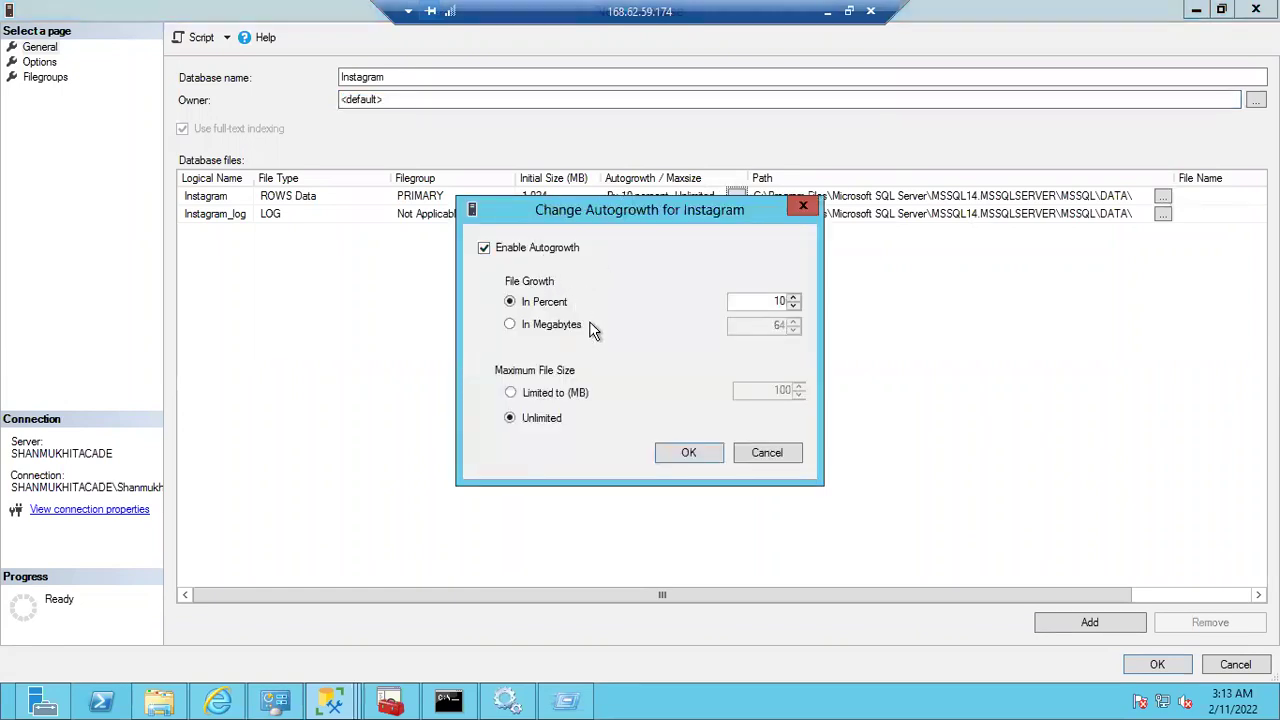
{"action": "left_click", "coordinate": [766, 452]}
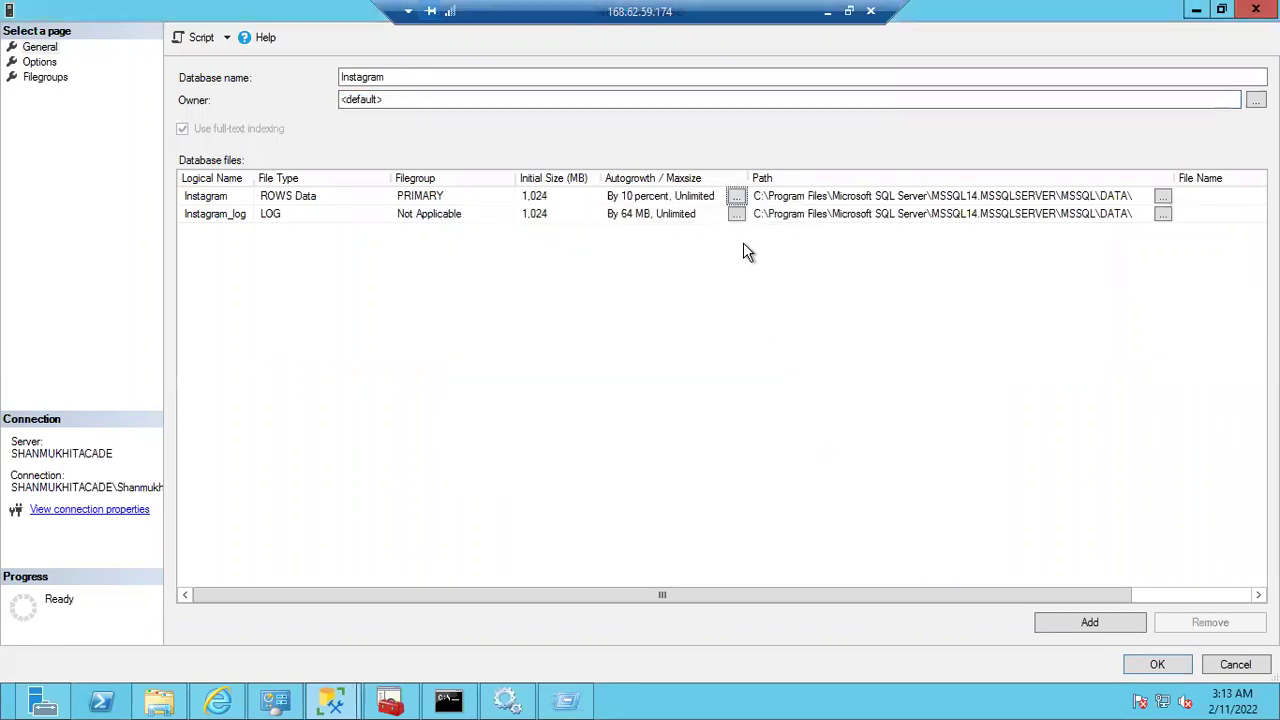
{"action": "left_click", "coordinate": [737, 216]}
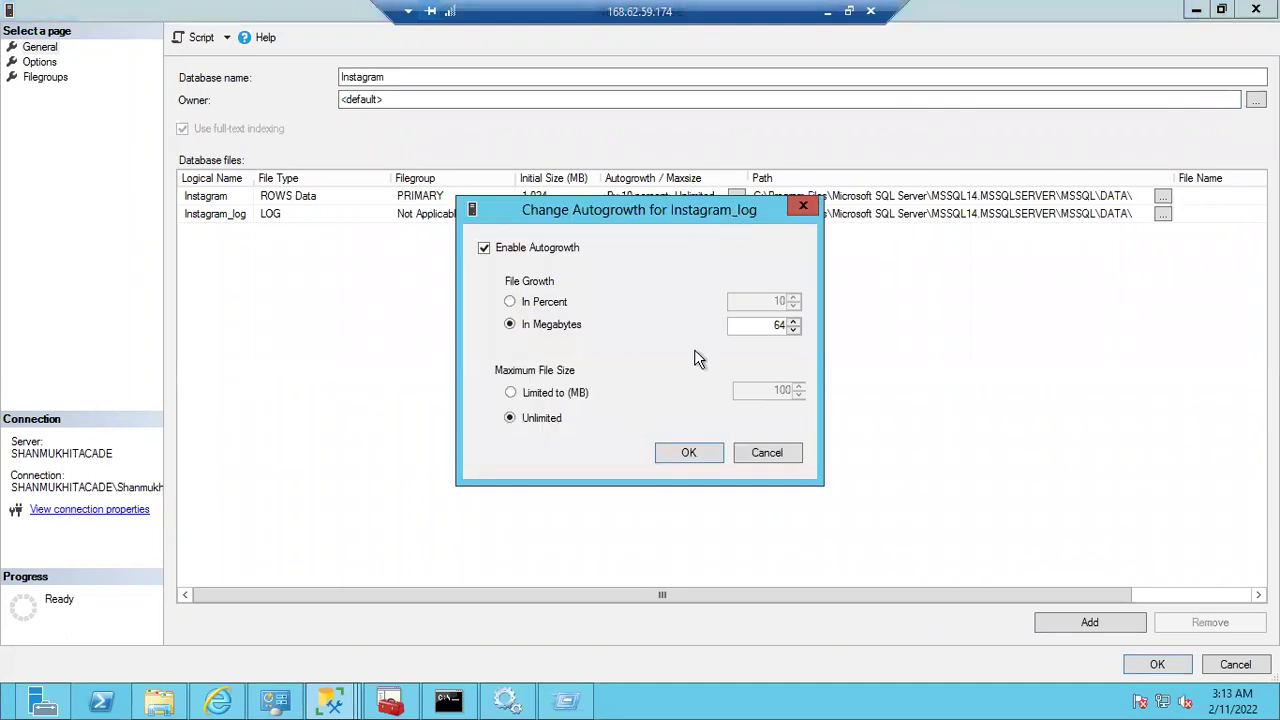
{"action": "left_click", "coordinate": [772, 455]}
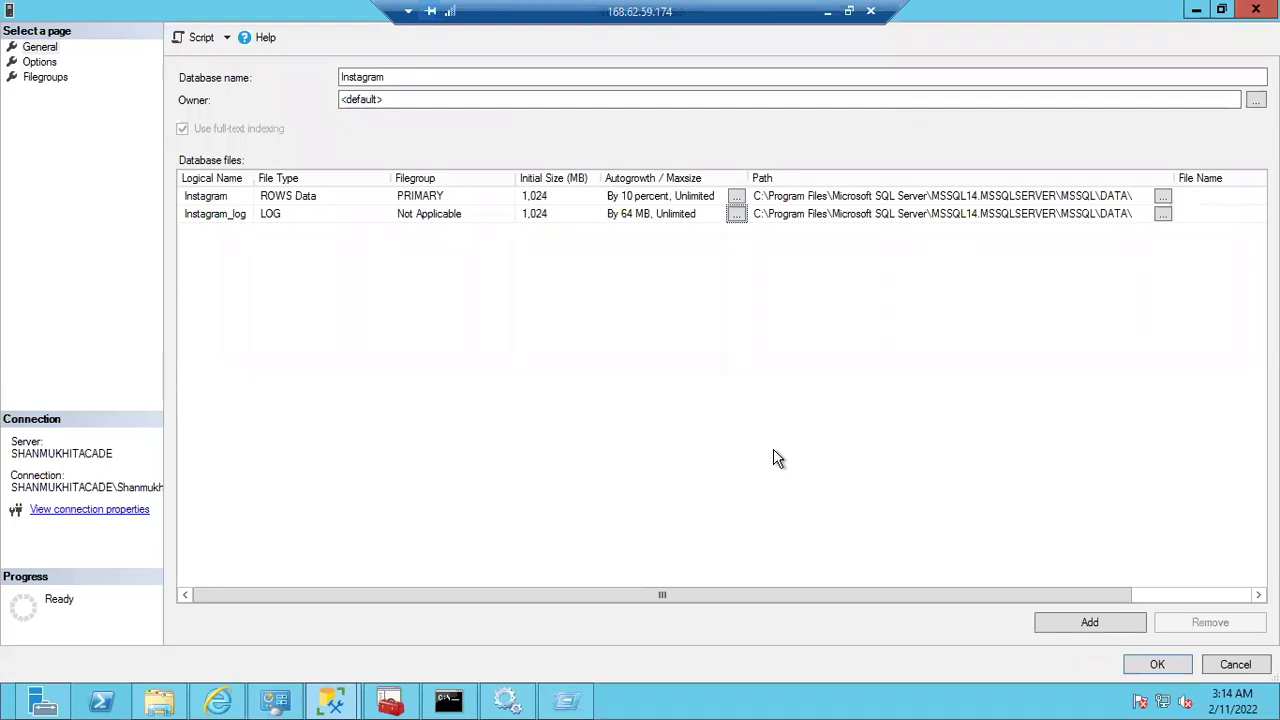
{"action": "left_click_drag", "start_coordinate": [385, 99], "coordinate": [324, 101]}
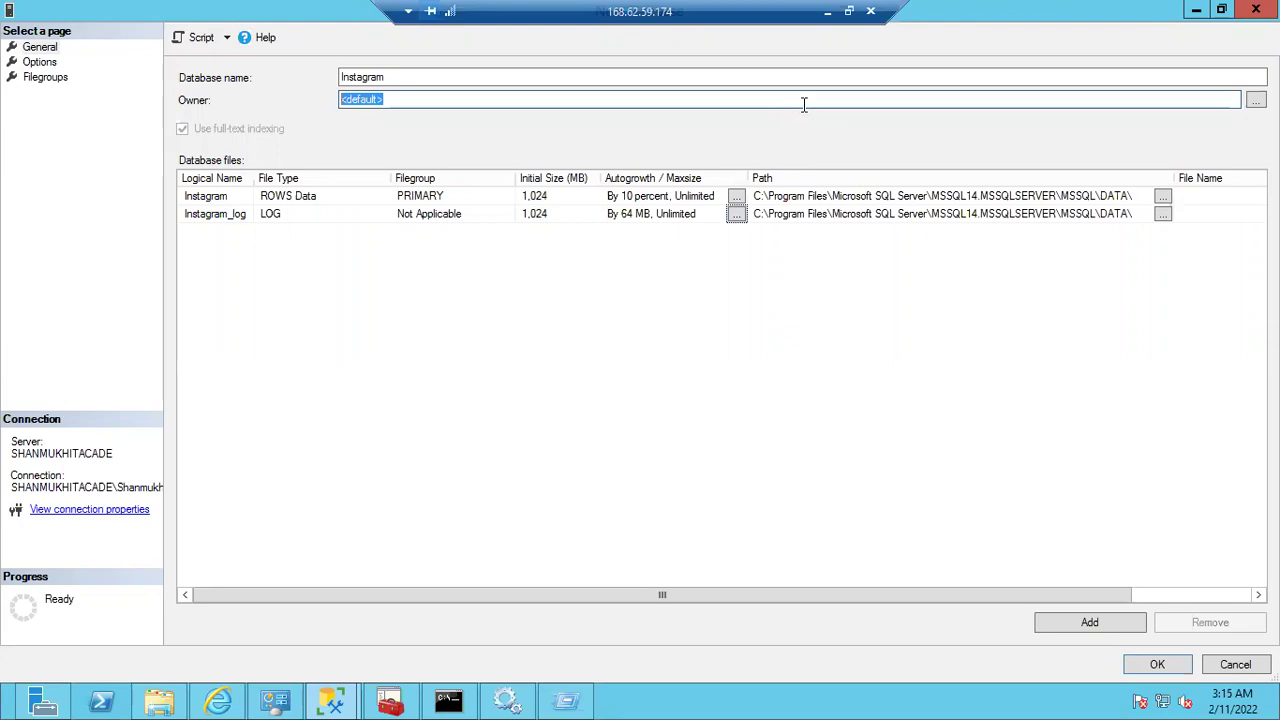
Step: Switch to the small Notepad note and replace its number with 32767
{"action": "left_click", "coordinate": [827, 11]}
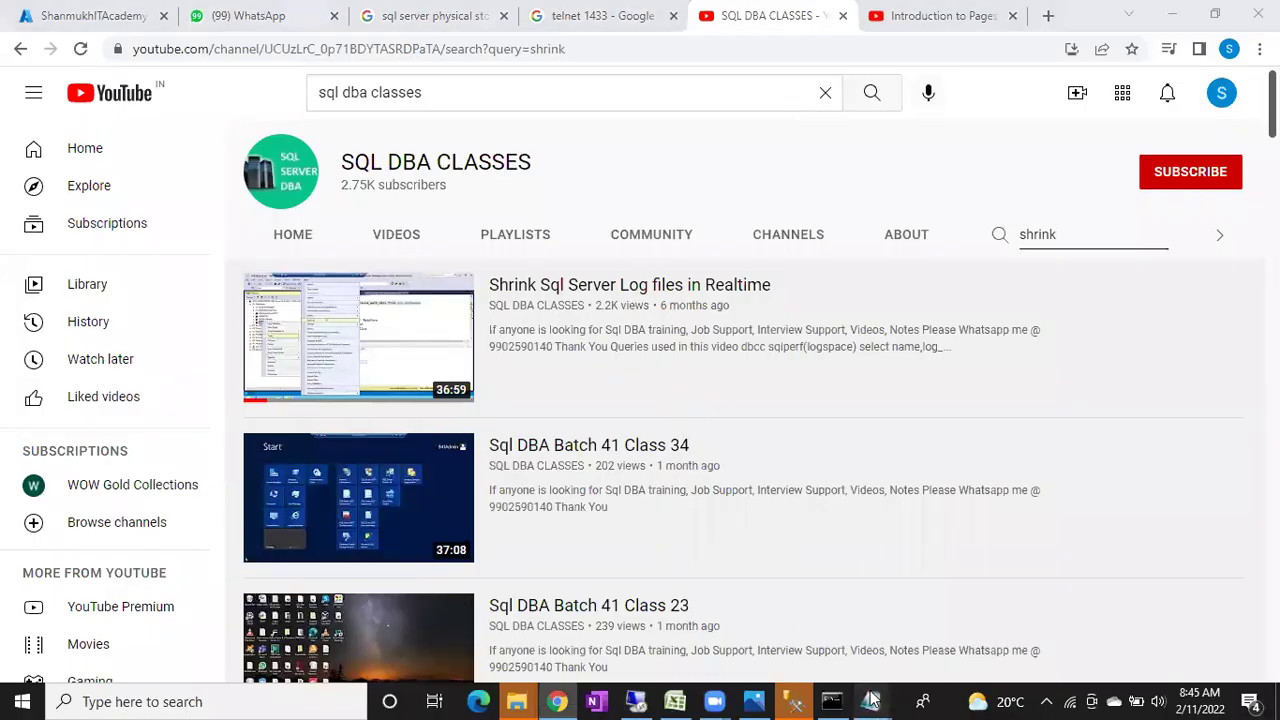
{"action": "mouse_move", "coordinate": [872, 700]}
{"action": "left_click", "coordinate": [928, 623]}
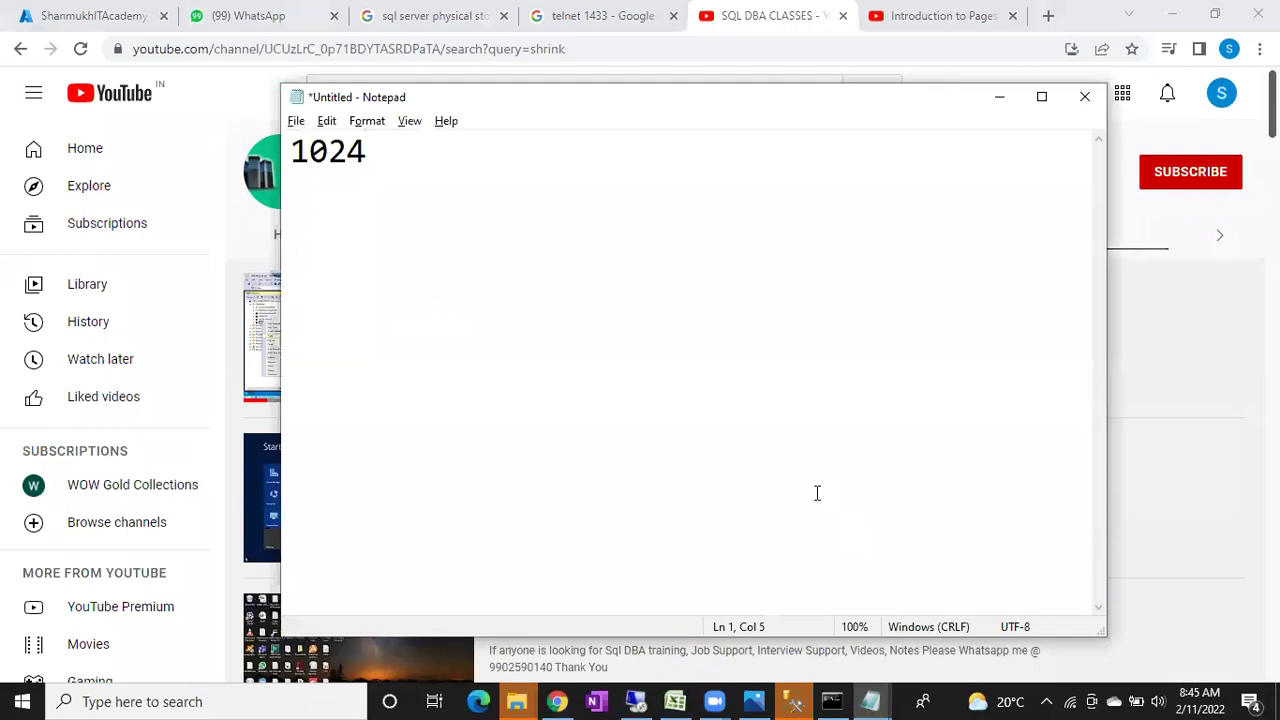
{"action": "key", "text": "BackSpace"}
{"action": "key", "text": "BackSpace"}
{"action": "key", "text": "BackSpace"}
{"action": "key", "text": "BackSpace"}
{"action": "type", "text": "32767"}
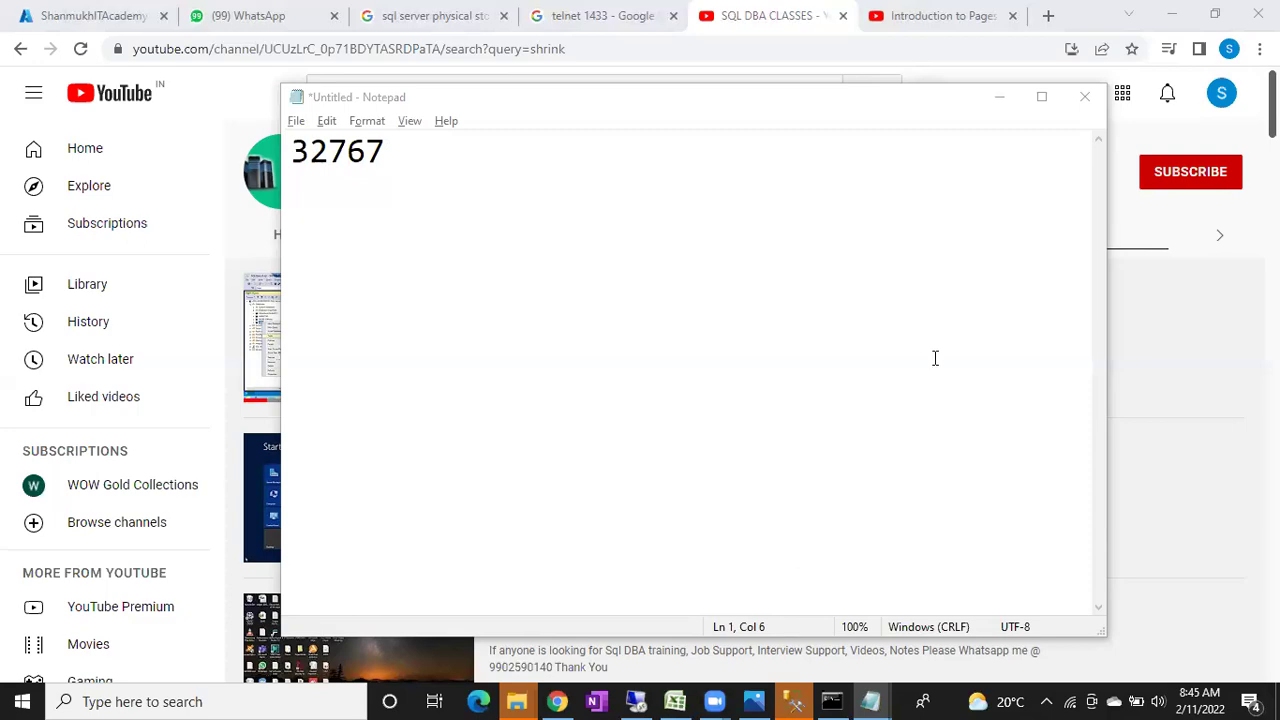
Step: Switch to the remote server and view the folder from the Instagram data file's path in File Explorer
{"action": "left_click", "coordinate": [636, 701]}
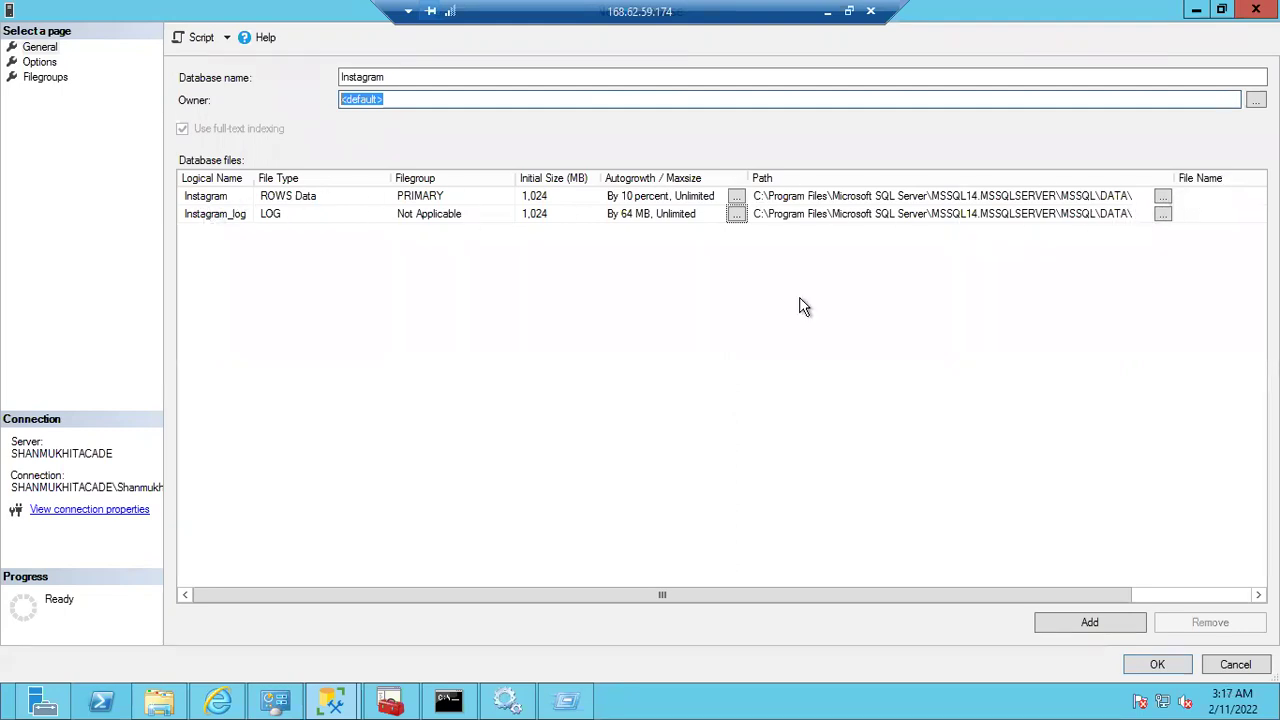
{"action": "left_click", "coordinate": [866, 196]}
{"action": "key", "text": "ctrl+a"}
{"action": "key", "text": "ctrl+c"}
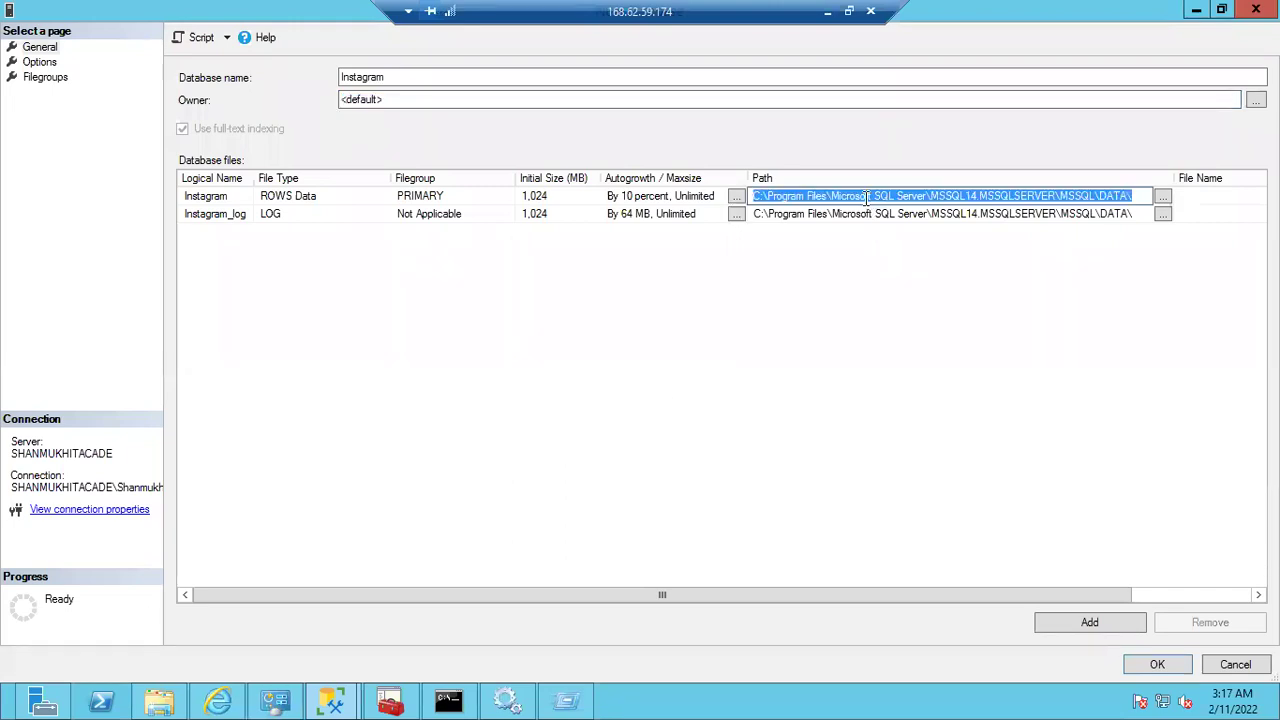
{"action": "key", "text": "super+r"}
{"action": "key", "text": "ctrl+v"}
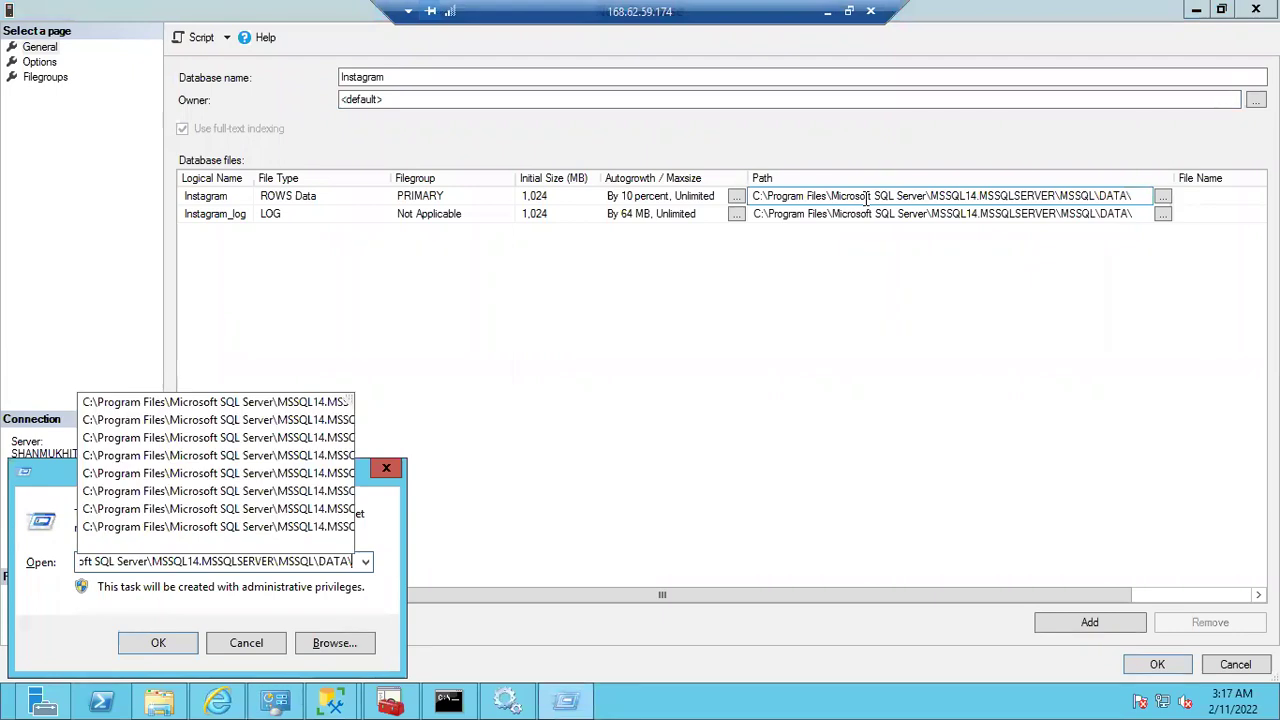
{"action": "key", "text": "Return"}
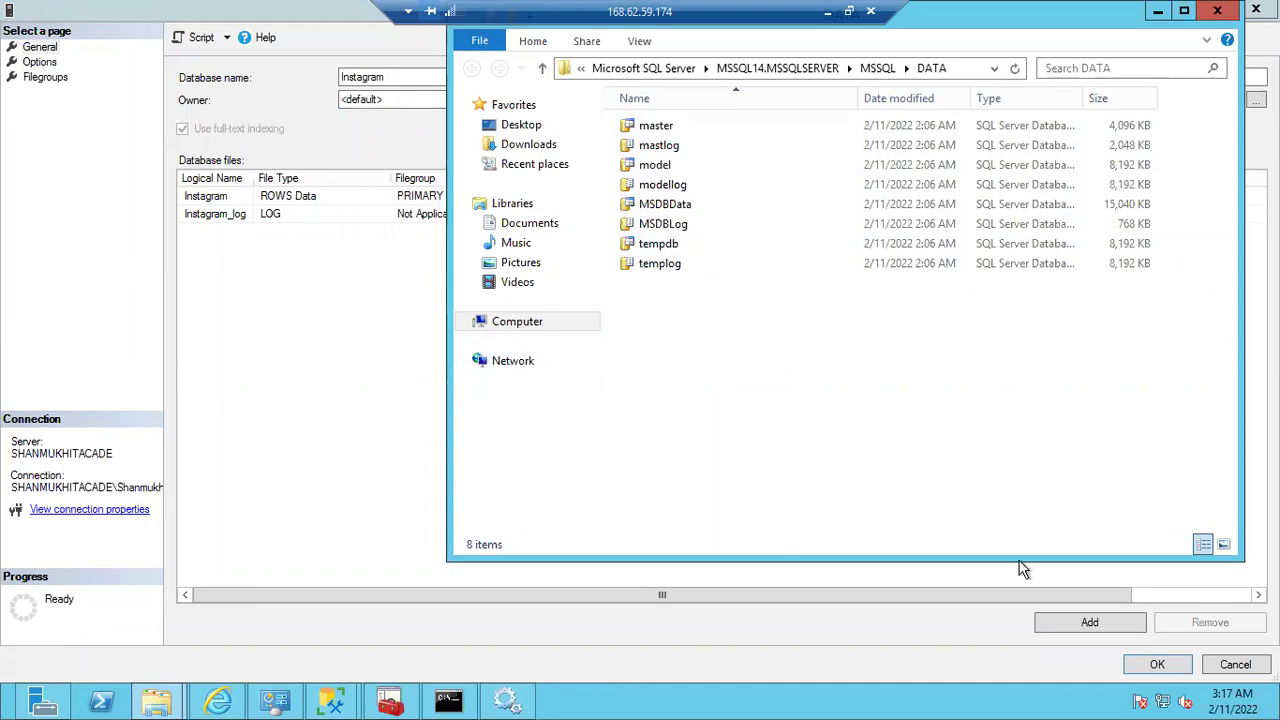
{"action": "left_click", "coordinate": [393, 481]}
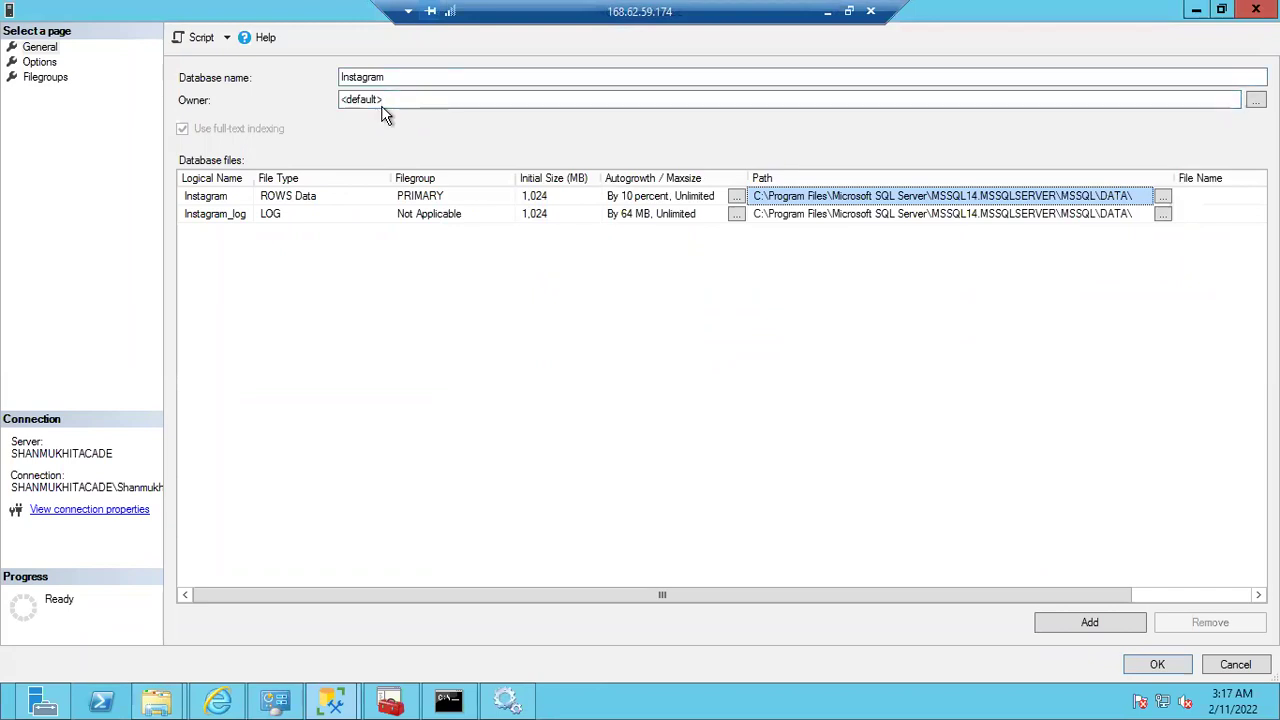
Step: Set the owner of the new Instagram database to sa
{"action": "left_click_drag", "start_coordinate": [400, 101], "coordinate": [349, 101]}
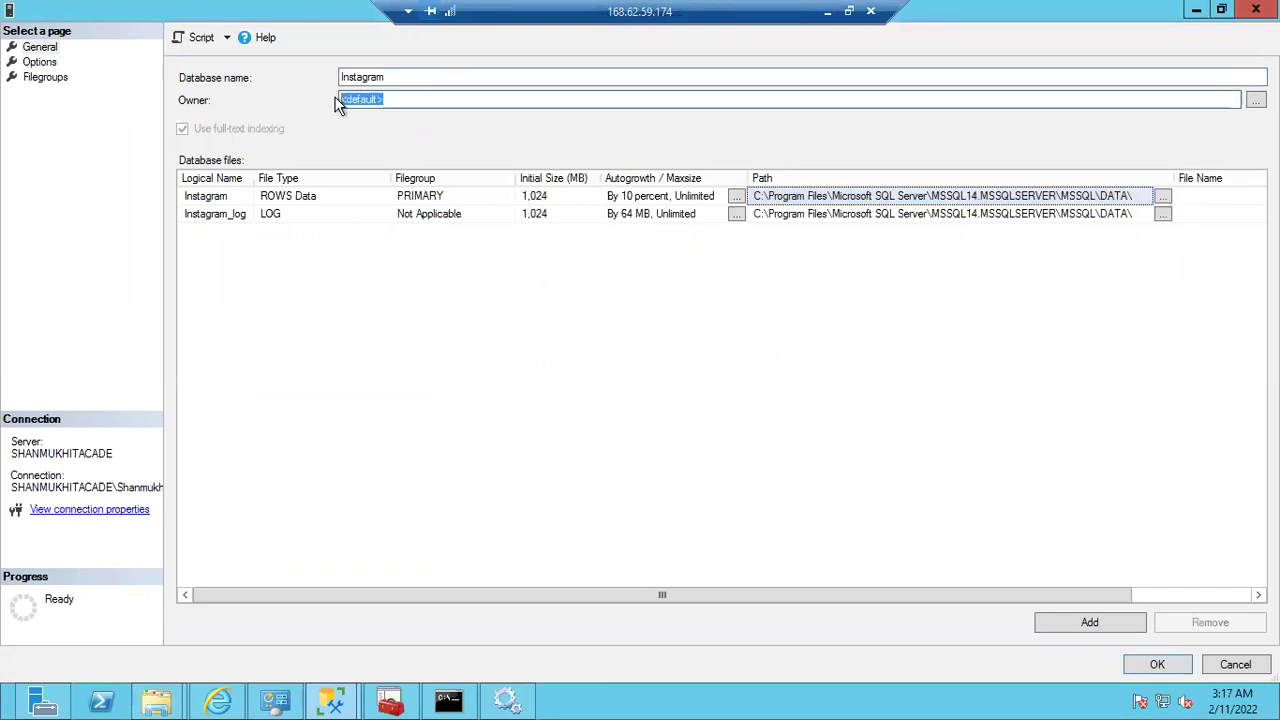
{"action": "type", "text": "sa"}
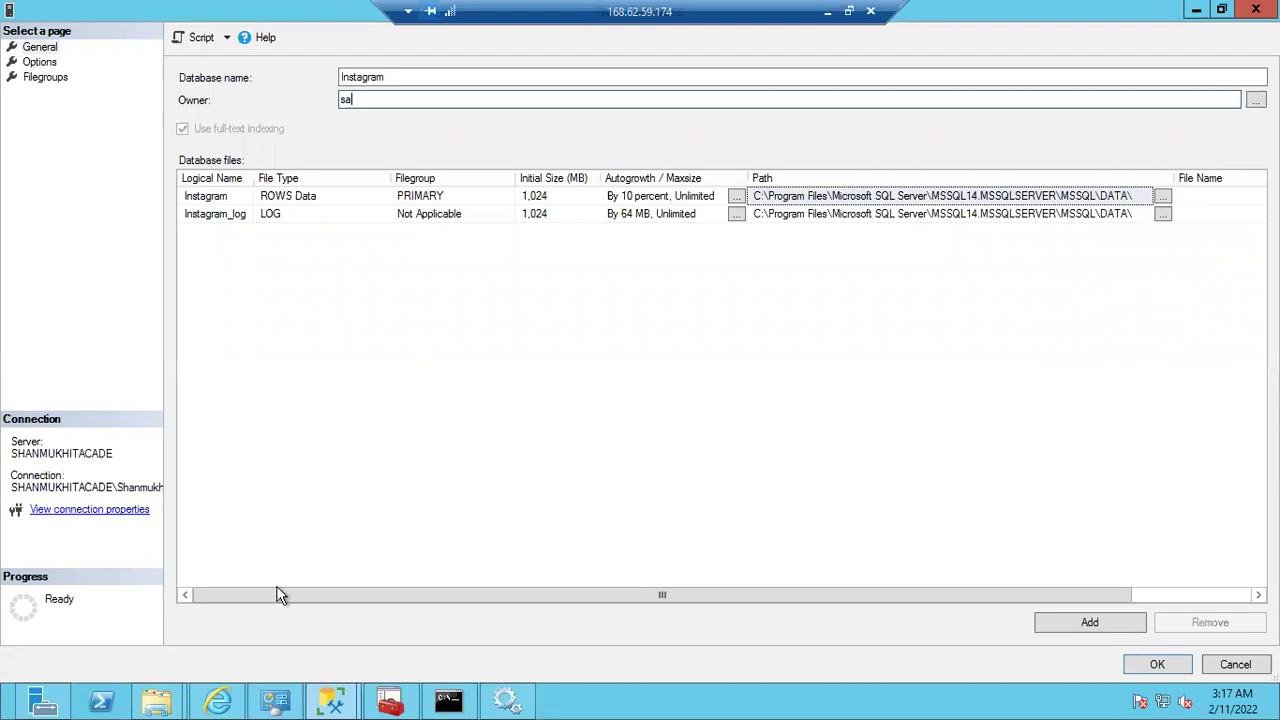
Step: Compare the login of the server connection in Object Explorer with the owner entered for the new database
{"action": "left_click", "coordinate": [333, 703]}
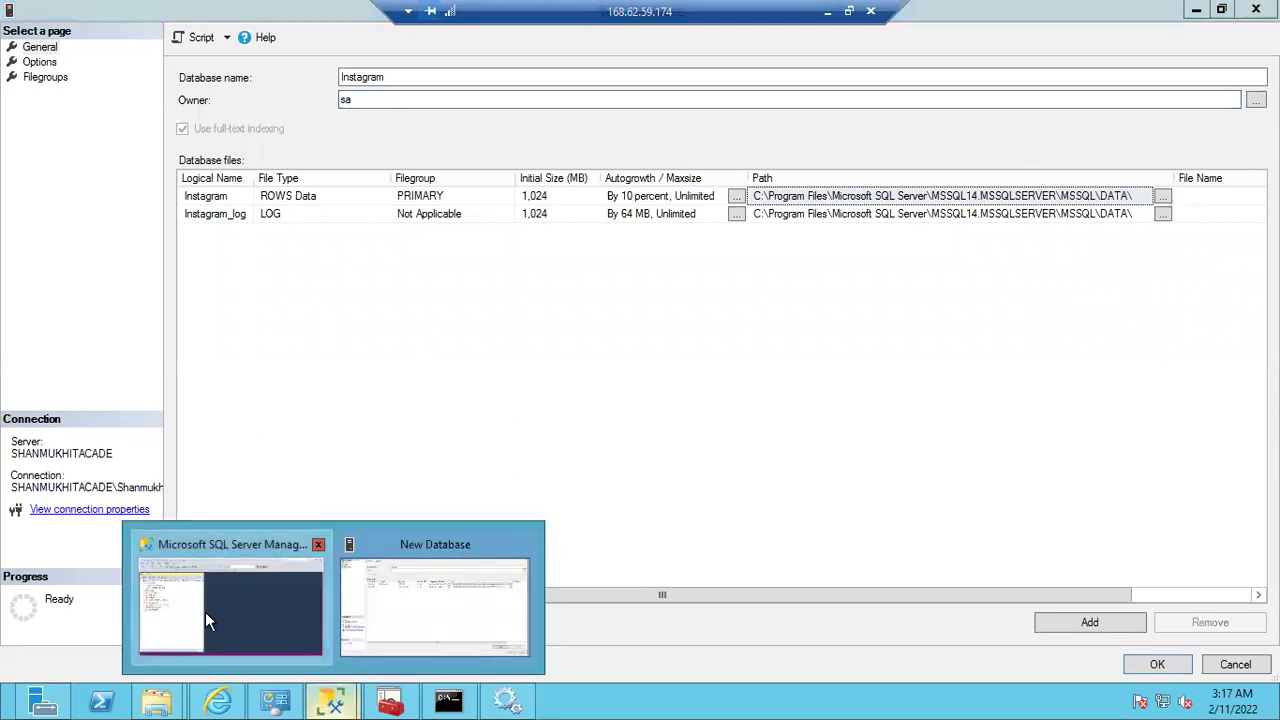
{"action": "left_click", "coordinate": [205, 612]}
{"action": "left_click_drag", "start_coordinate": [455, 278], "coordinate": [527, 275]}
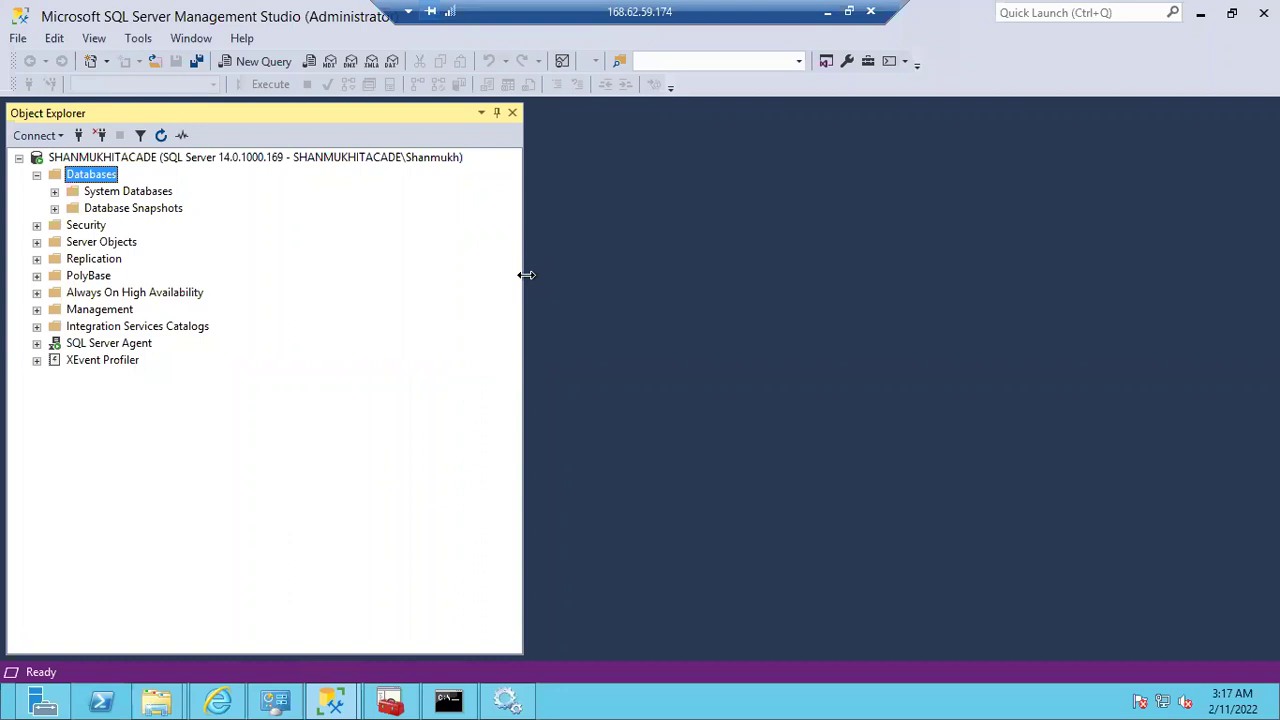
{"action": "left_click", "coordinate": [398, 157]}
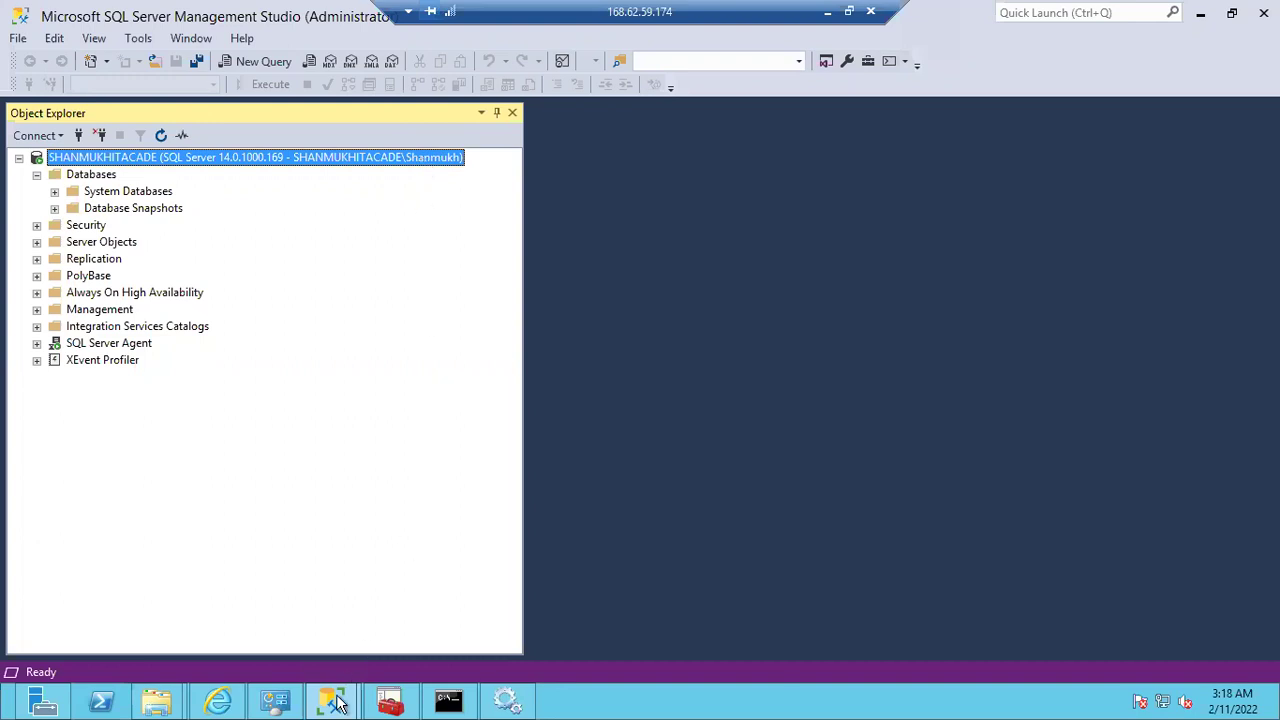
{"action": "mouse_move", "coordinate": [331, 700]}
{"action": "left_click", "coordinate": [458, 610]}
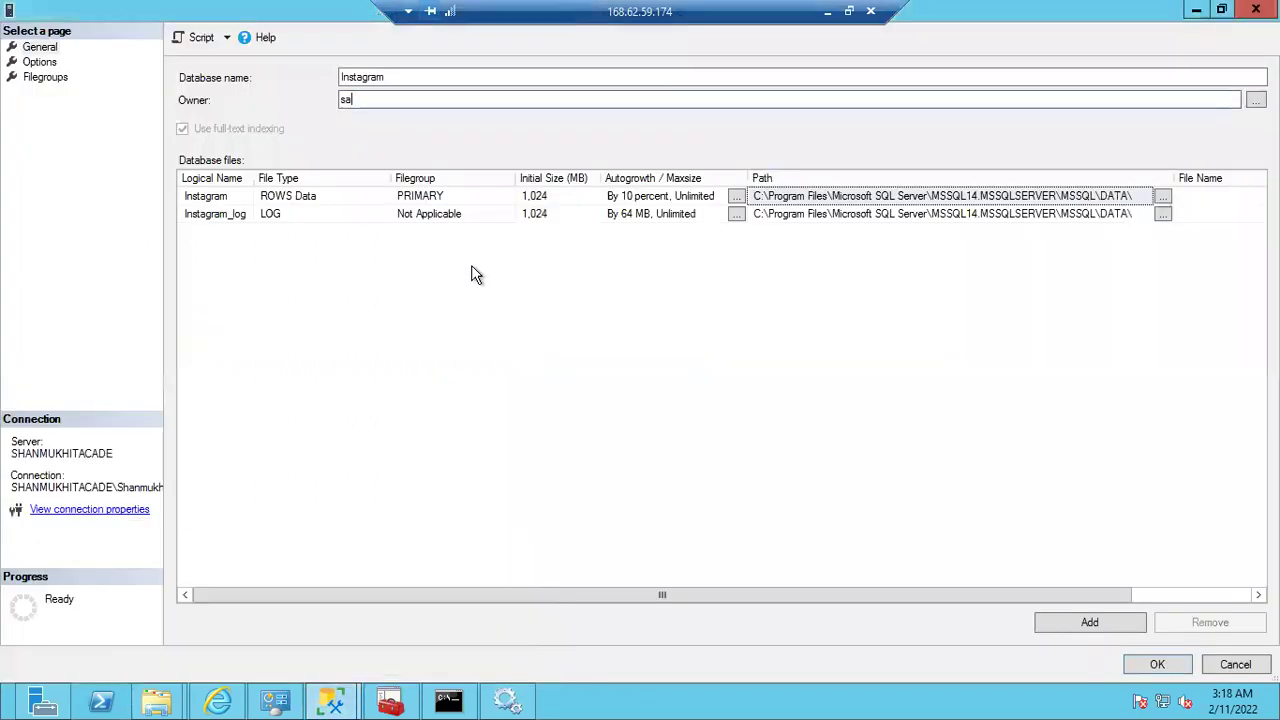
{"action": "left_click_drag", "start_coordinate": [367, 100], "coordinate": [316, 100]}
{"action": "left_click", "coordinate": [1196, 10]}
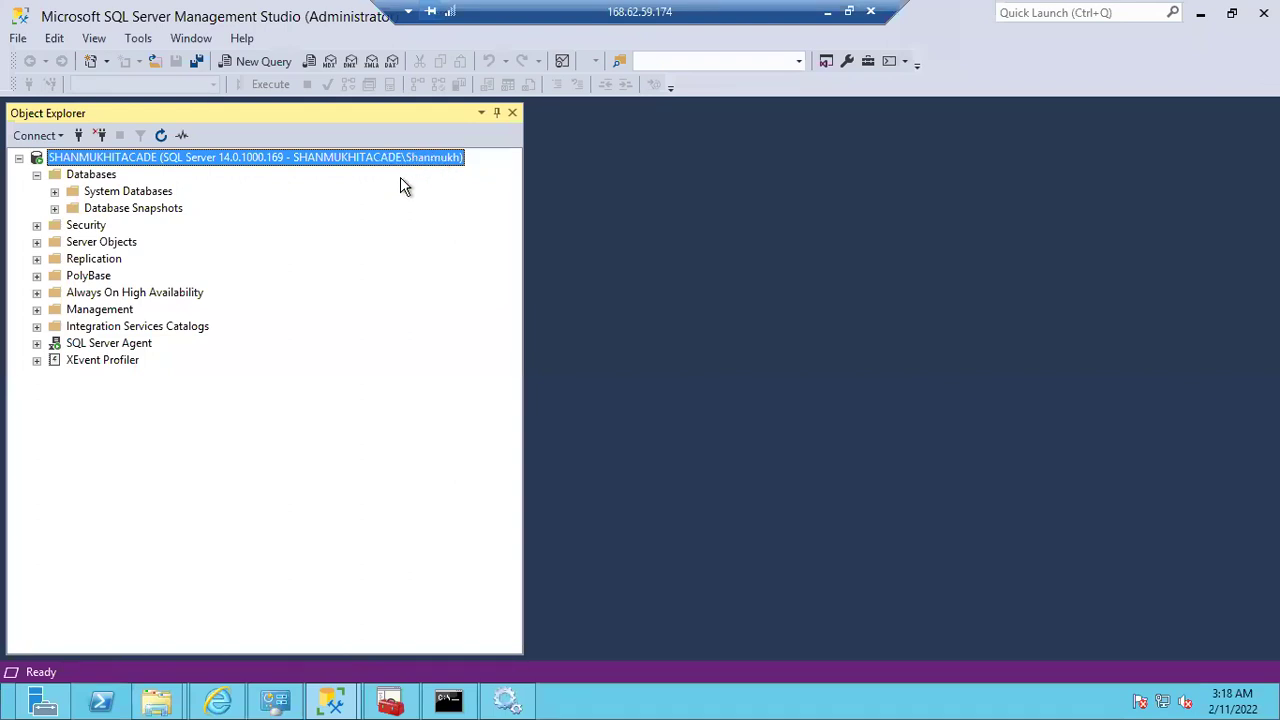
{"action": "key", "text": "alt+Tab"}
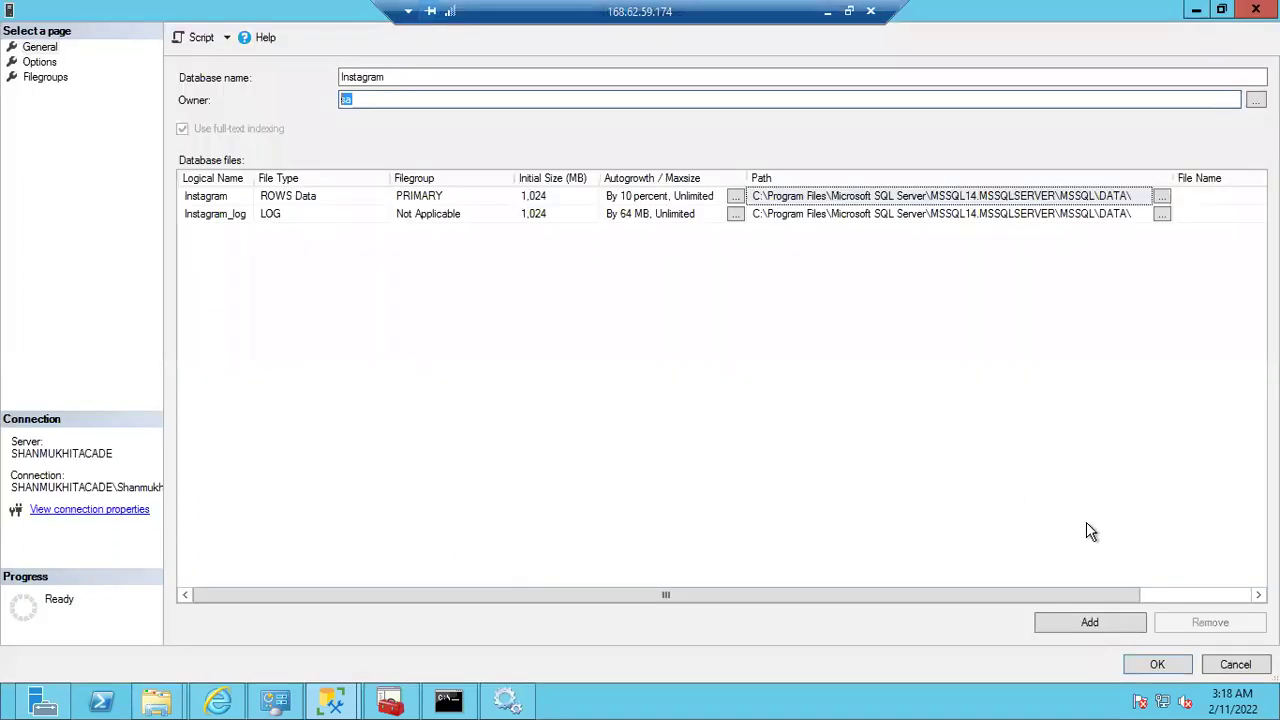
Step: Create the Instagram database and check its data and log files in the DATA folder
{"action": "left_click", "coordinate": [1155, 664]}
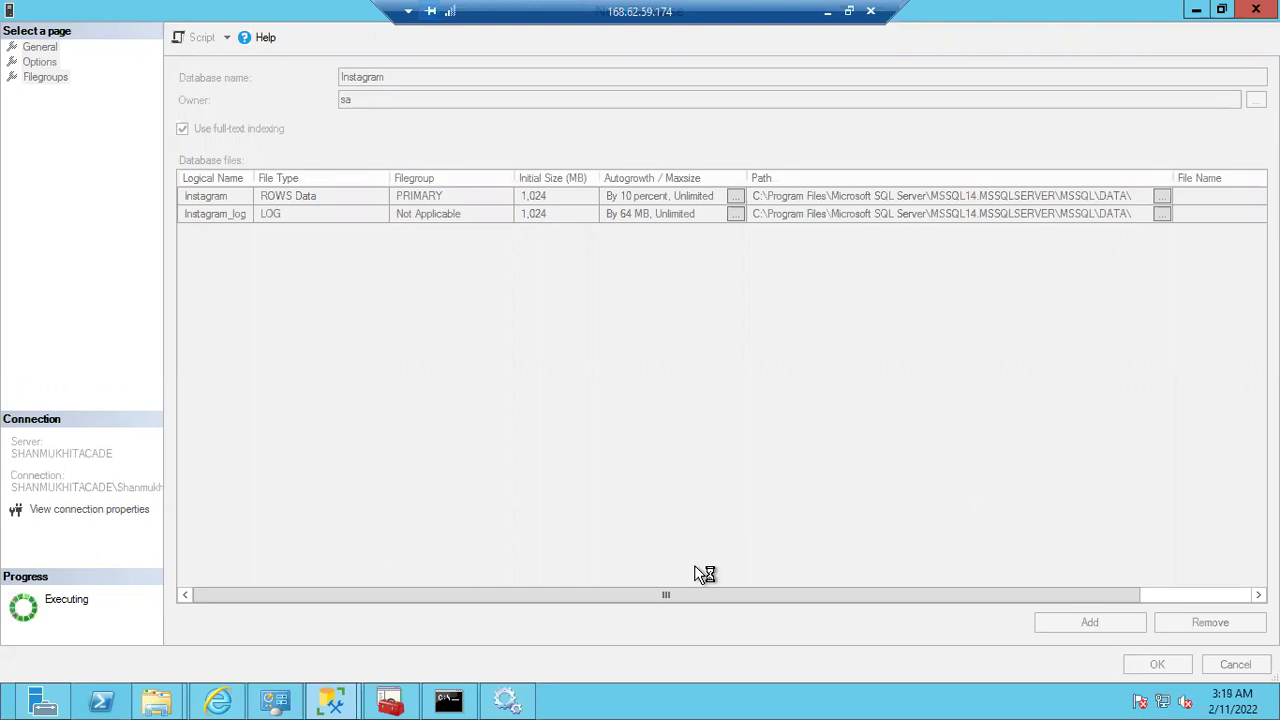
{"action": "mouse_move", "coordinate": [163, 700]}
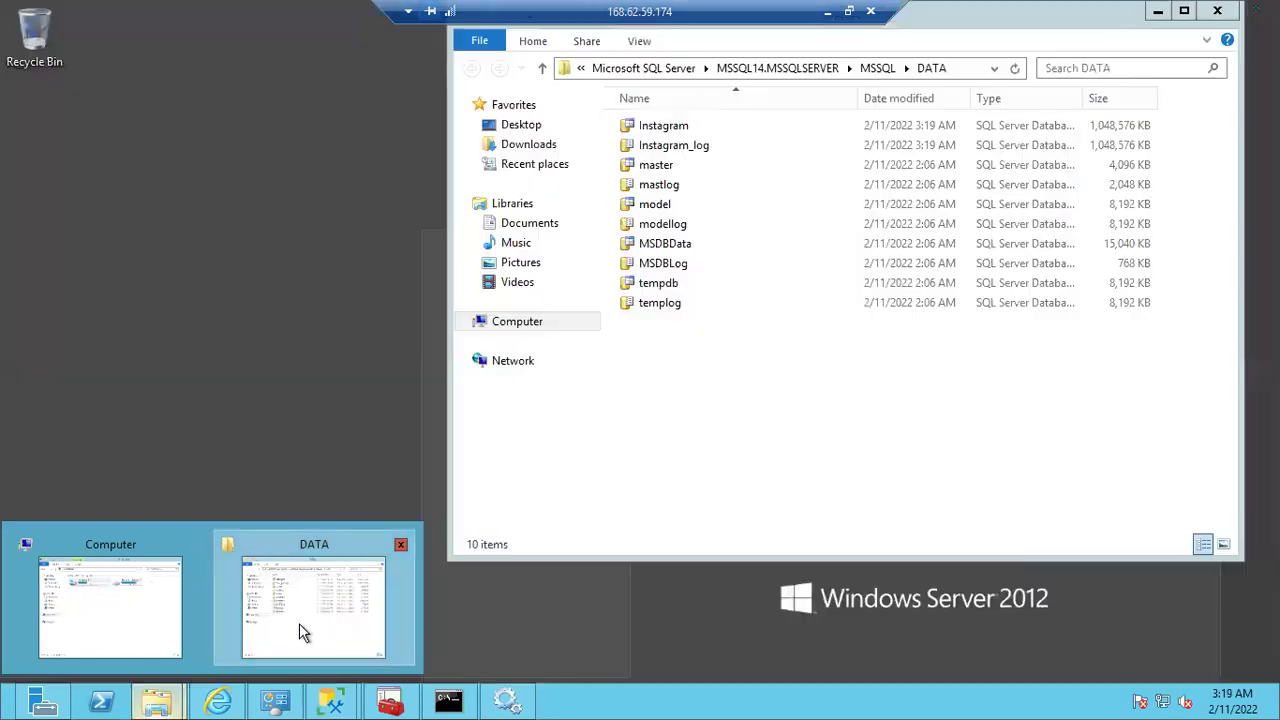
{"action": "left_click", "coordinate": [299, 623]}
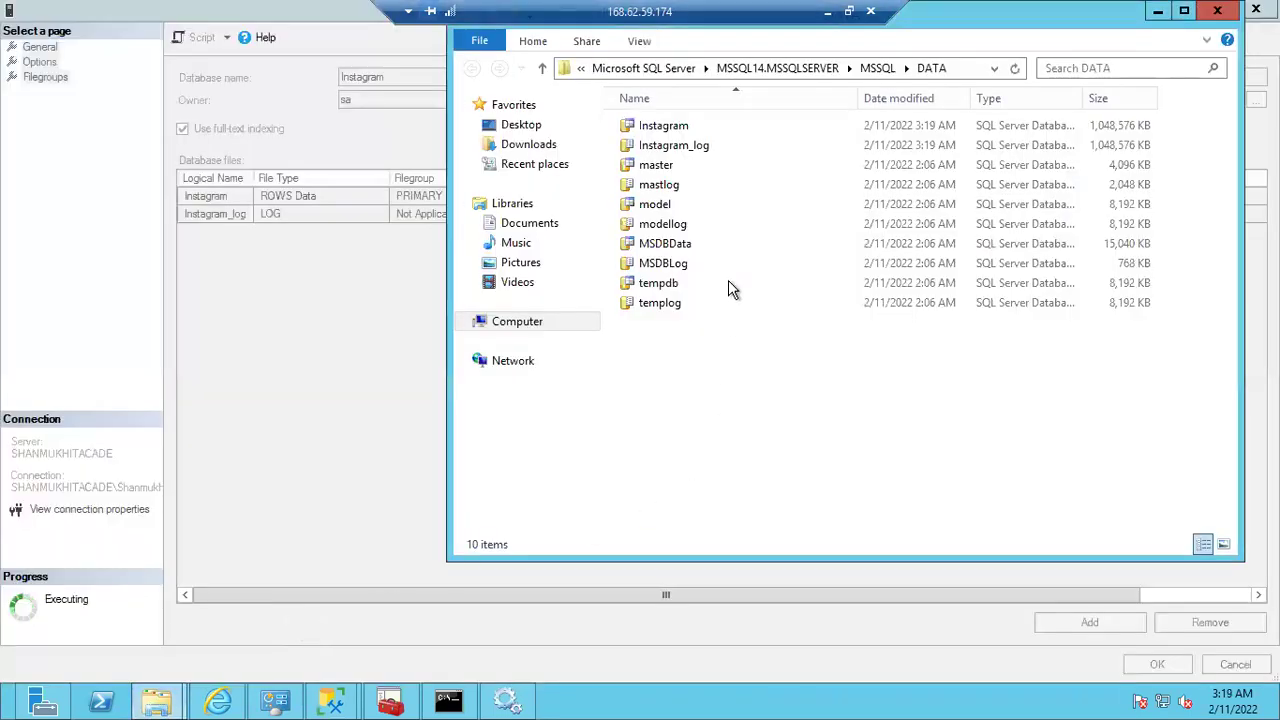
{"action": "left_click", "coordinate": [679, 127]}
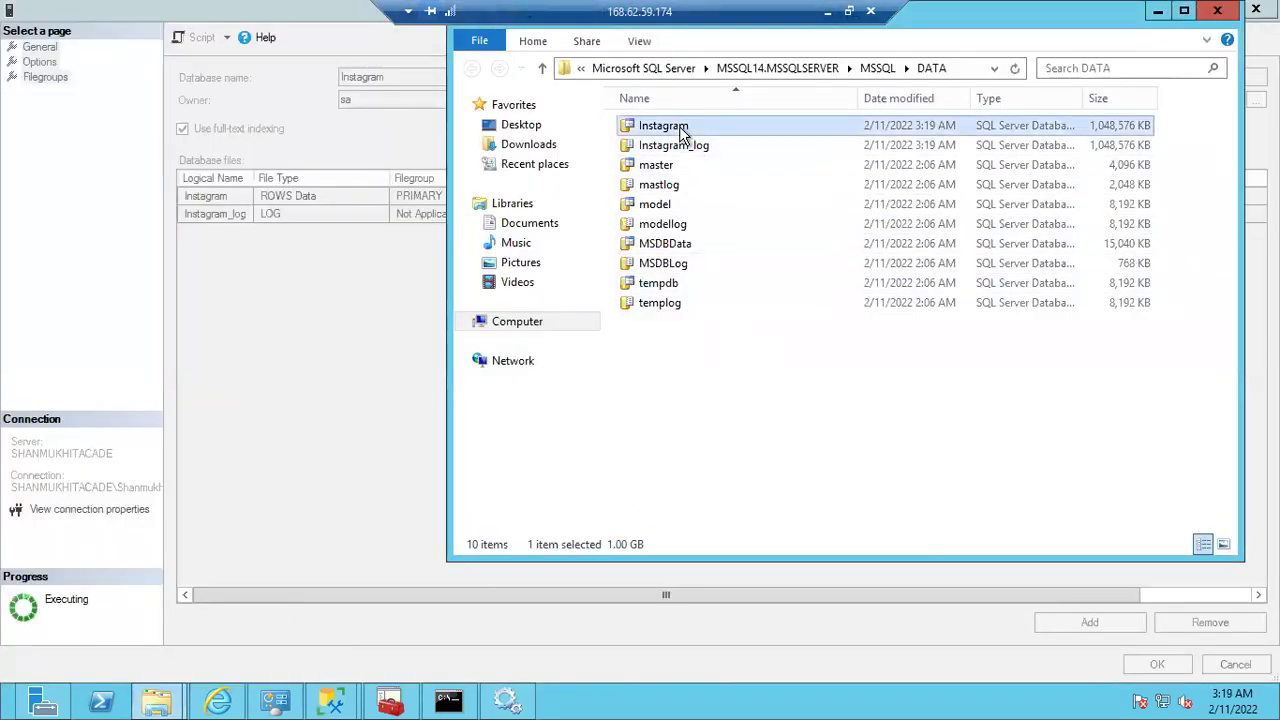
{"action": "left_click", "coordinate": [677, 156]}
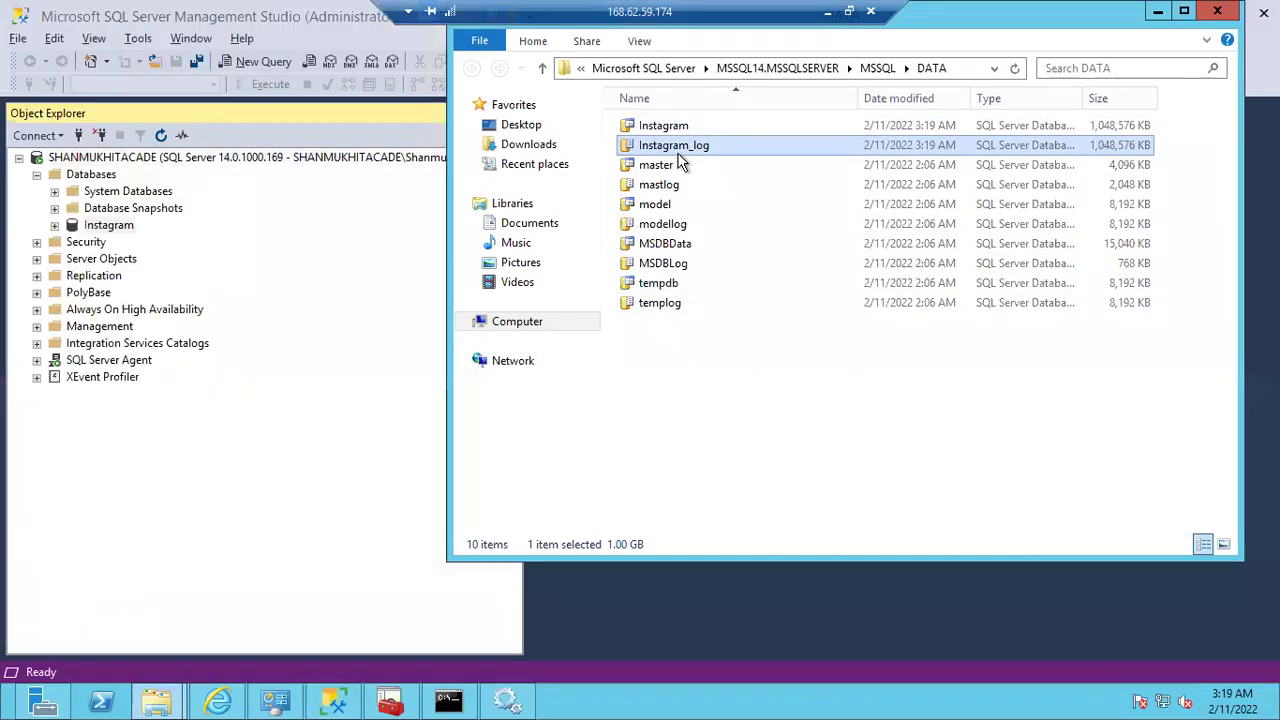
Step: Return to Management Studio and examine the object folders inside the Instagram database, collapsing it again
{"action": "left_click", "coordinate": [250, 430]}
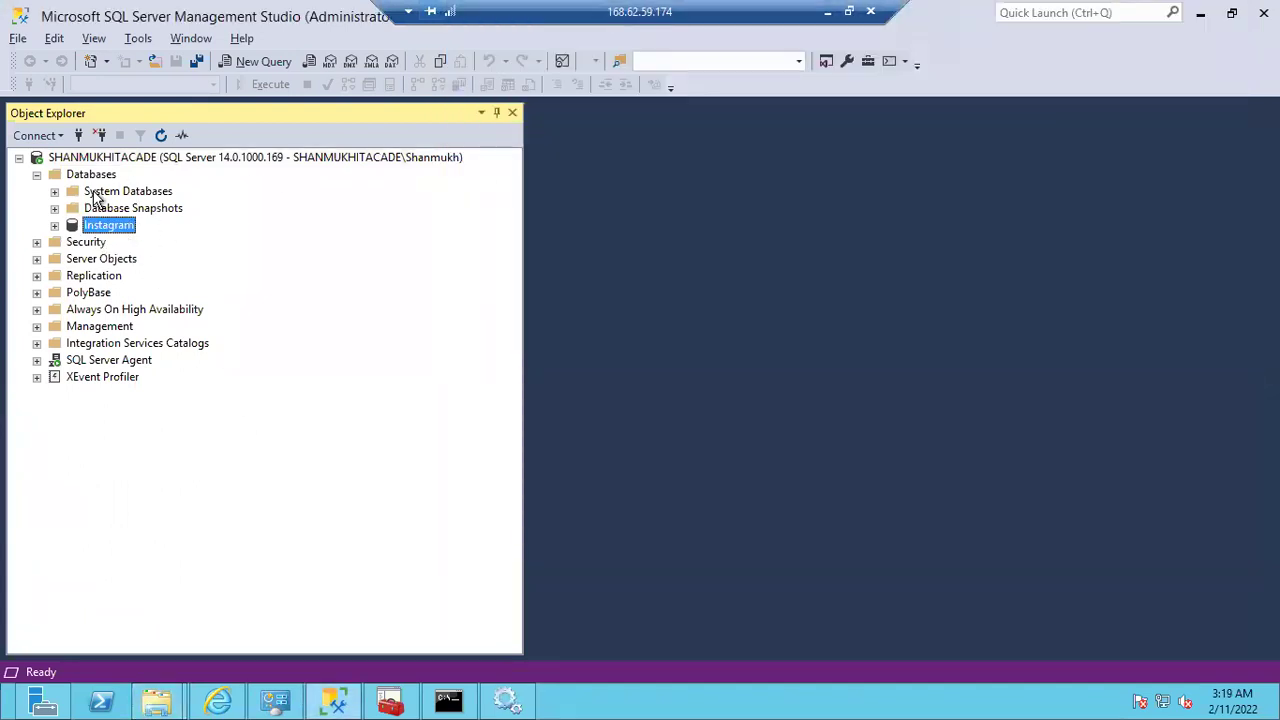
{"action": "left_click", "coordinate": [54, 225]}
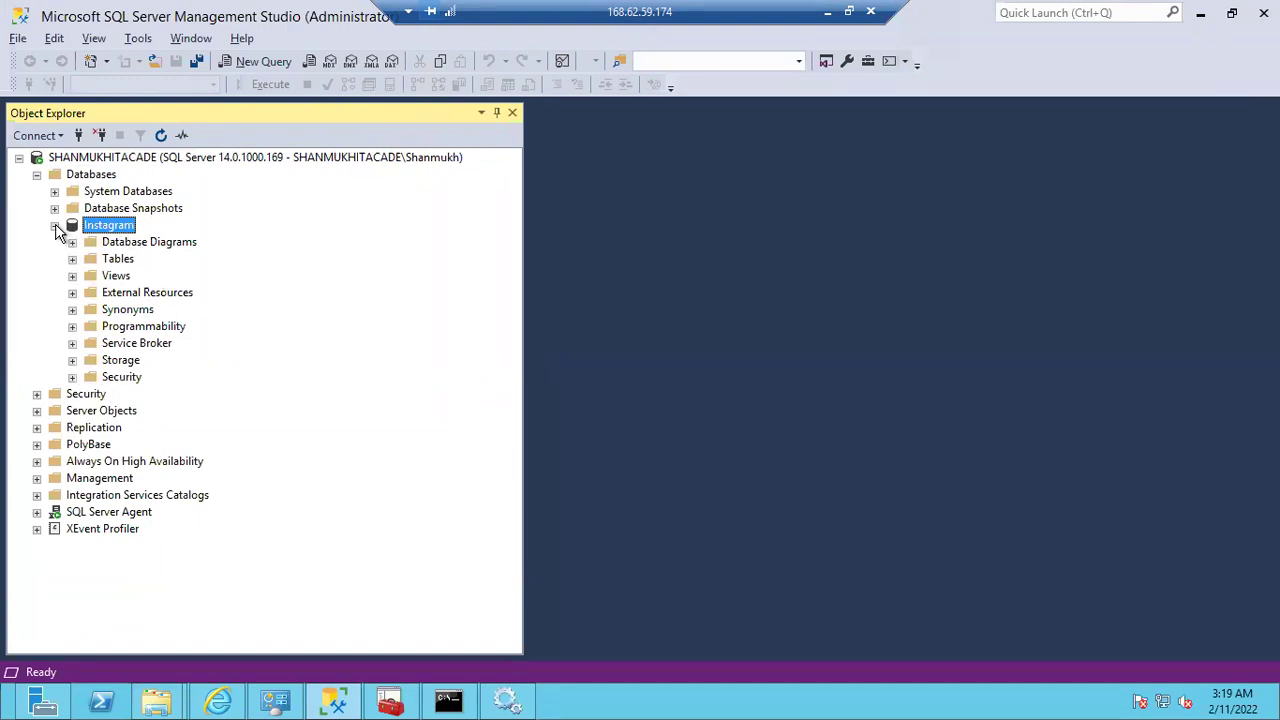
{"action": "left_click", "coordinate": [55, 226]}
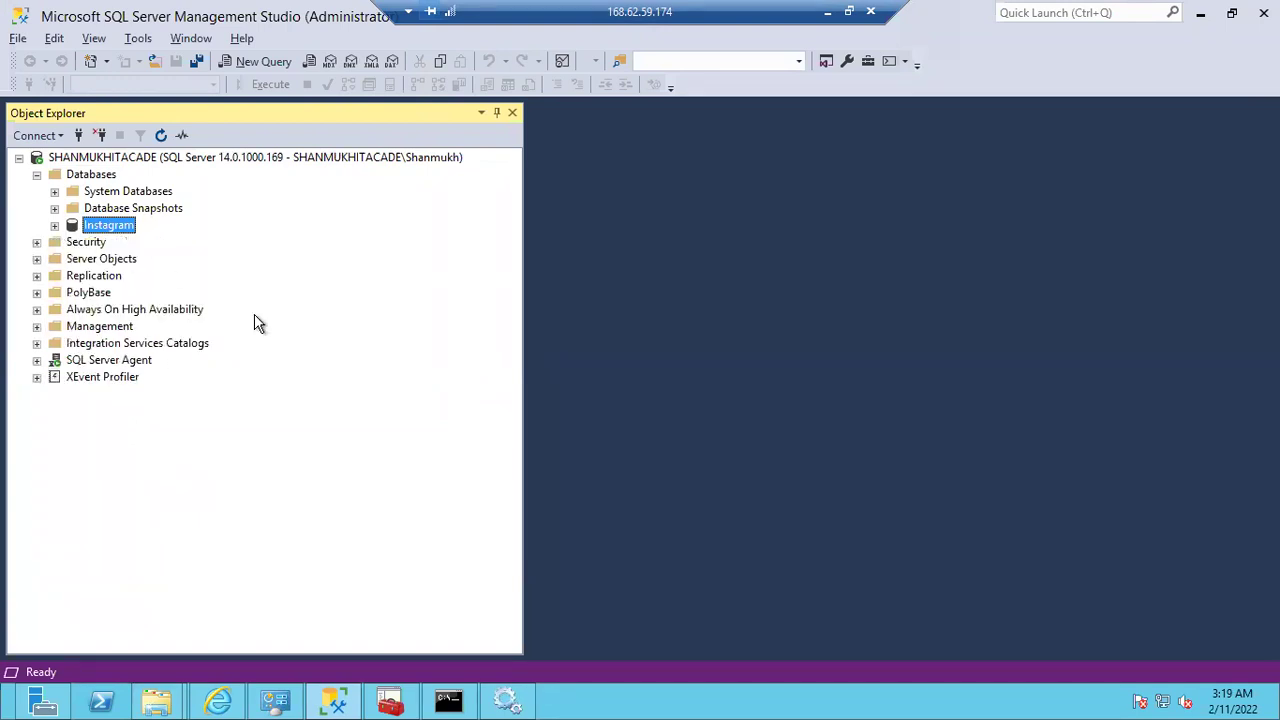
Step: Create another database named PhonePe with the default owner and file settings
{"action": "right_click", "coordinate": [86, 178]}
{"action": "left_click", "coordinate": [175, 191]}
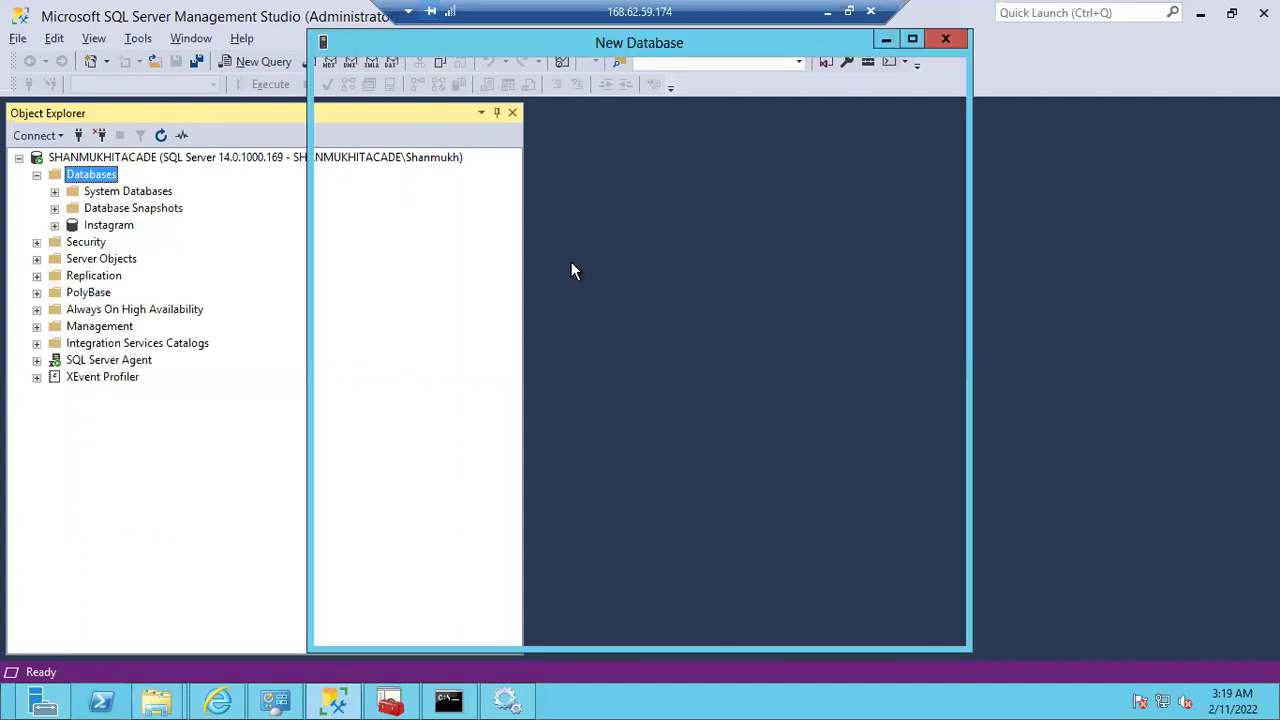
{"action": "type", "text": "P"}
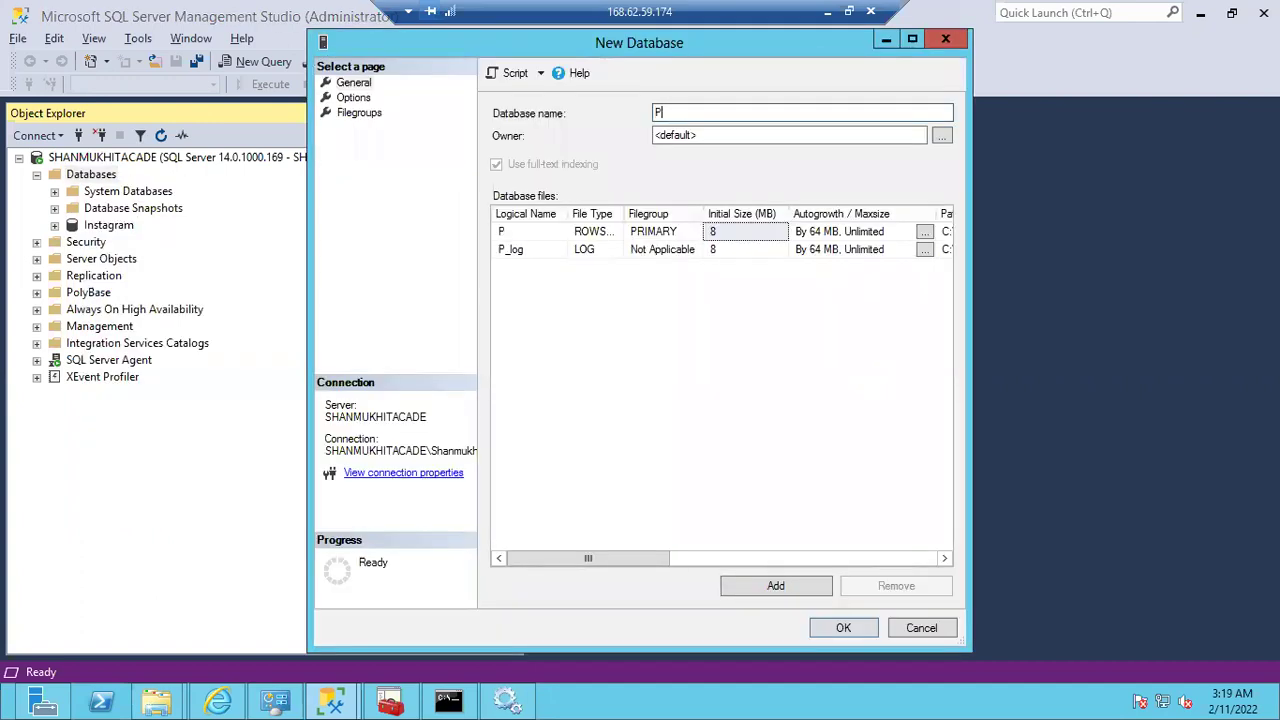
{"action": "type", "text": "honePe"}
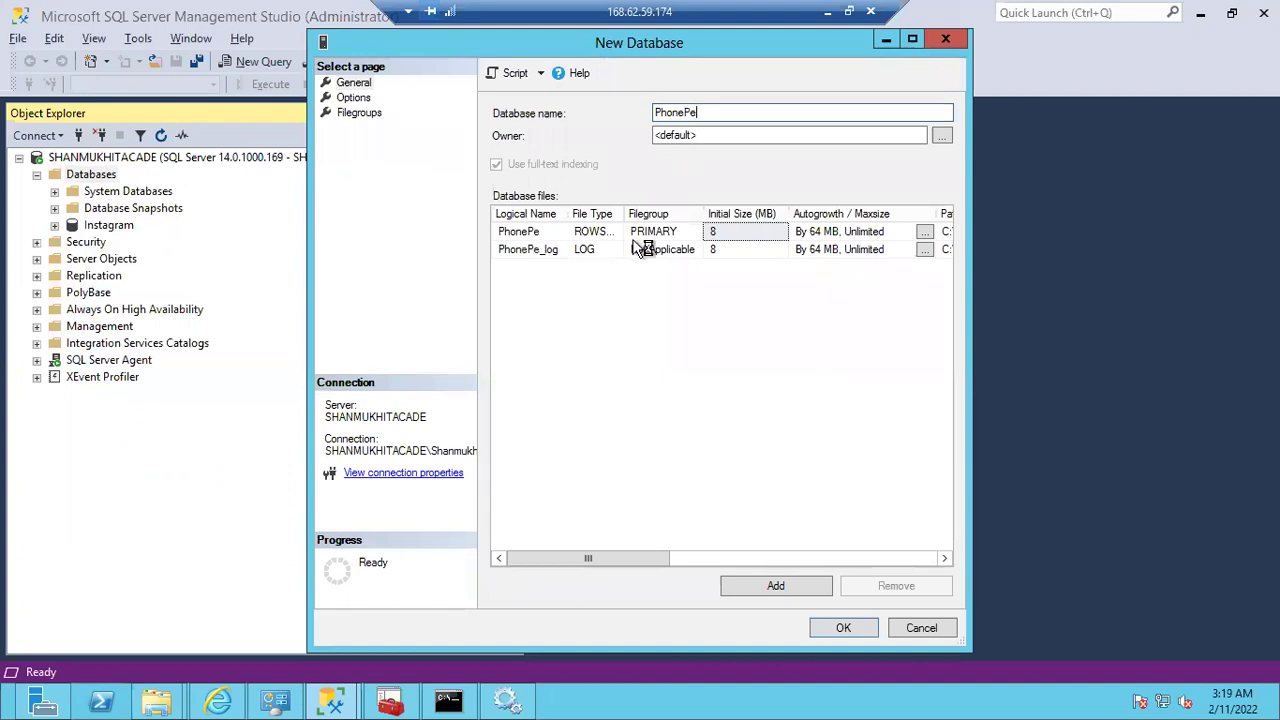
{"action": "key", "text": "Return"}
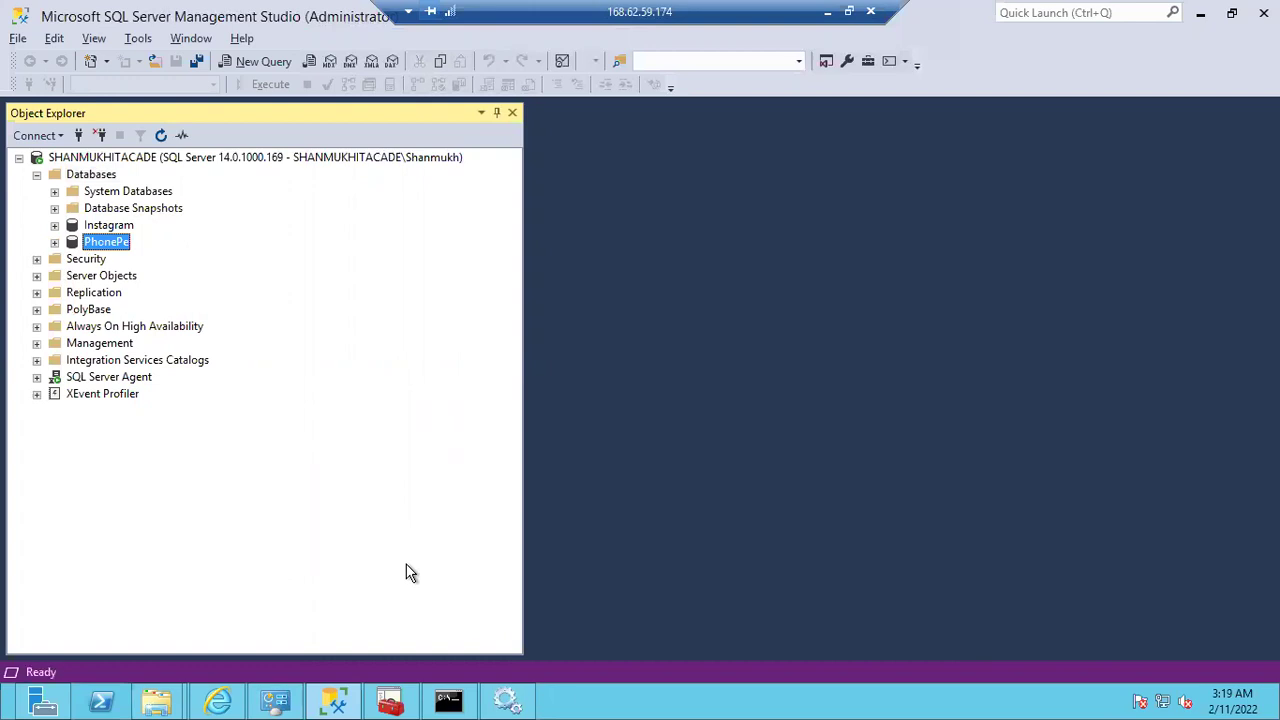
Step: Check the PhonePe and PhonePe_log files in the DATA folder and return to Management Studio
{"action": "left_click", "coordinate": [156, 700]}
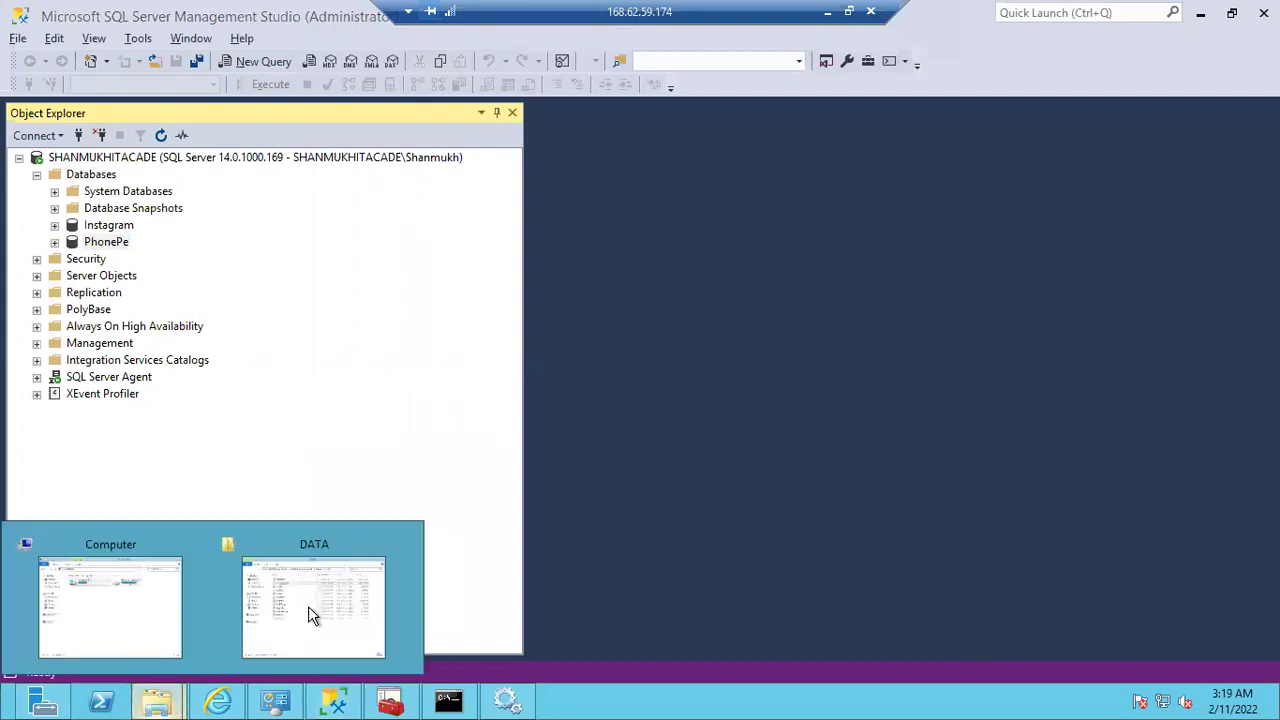
{"action": "left_click", "coordinate": [310, 606]}
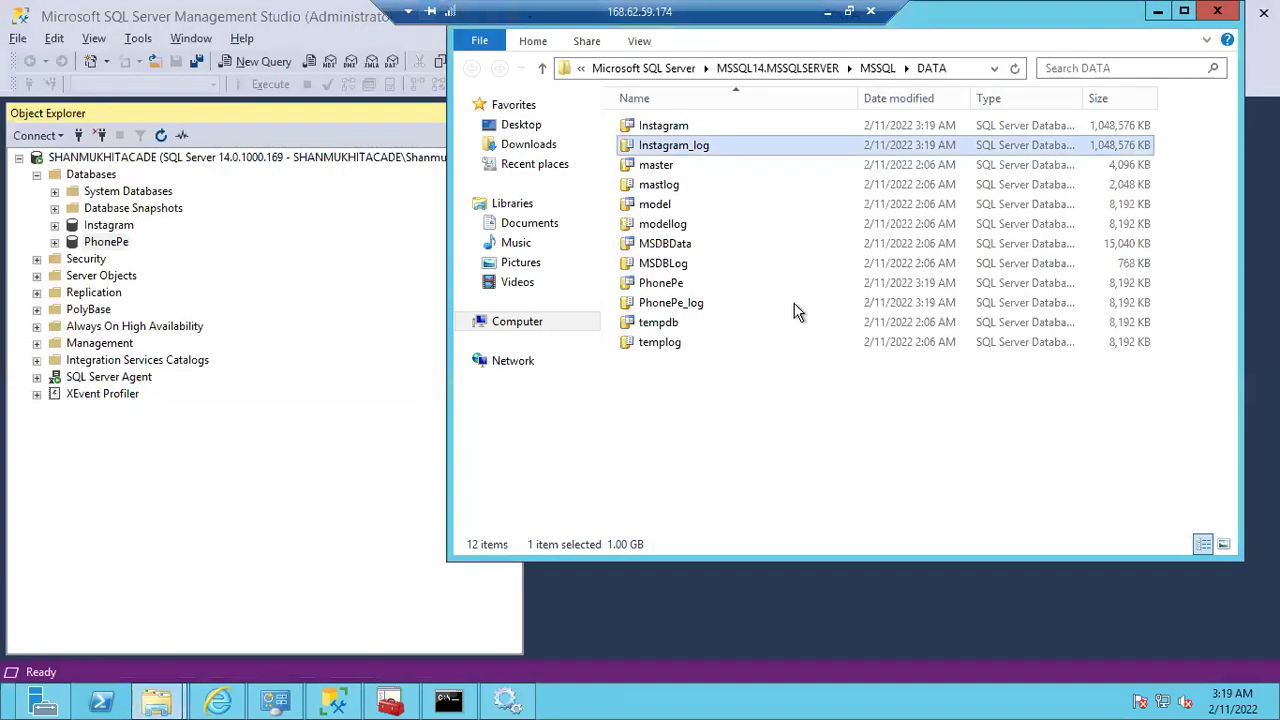
{"action": "left_click", "coordinate": [664, 286]}
{"action": "left_click", "coordinate": [663, 308]}
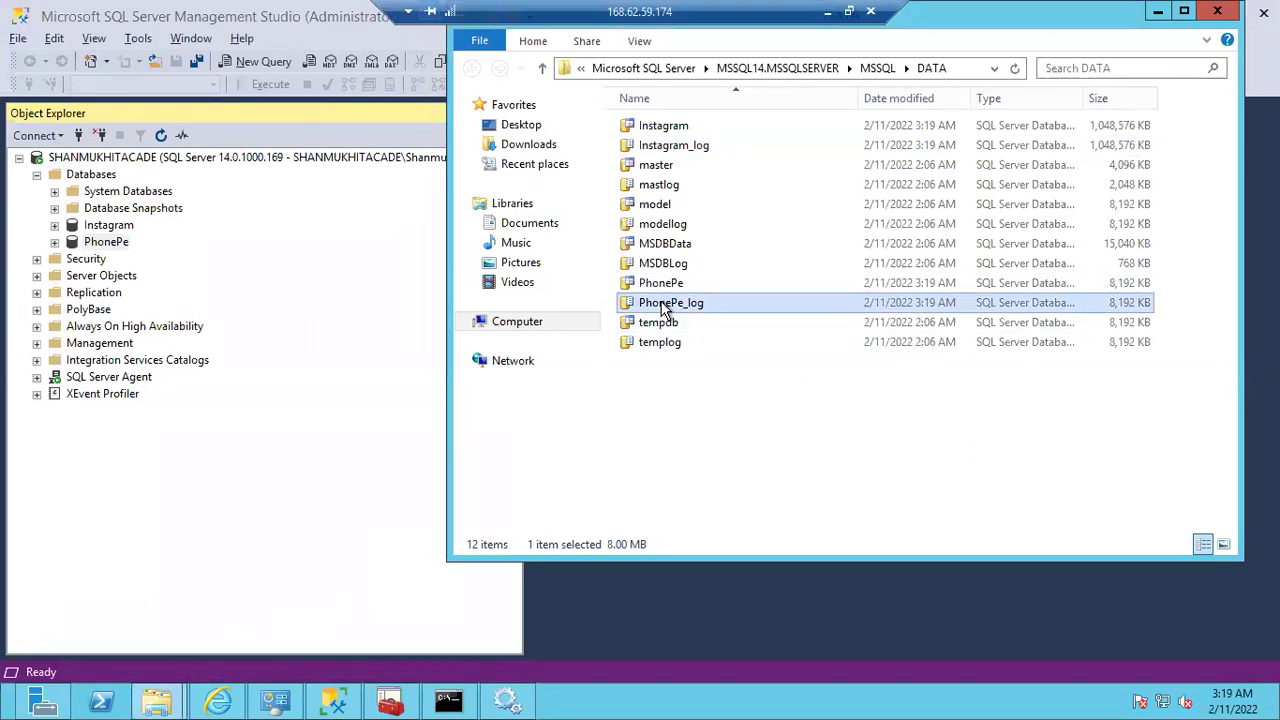
{"action": "left_click", "coordinate": [215, 180]}
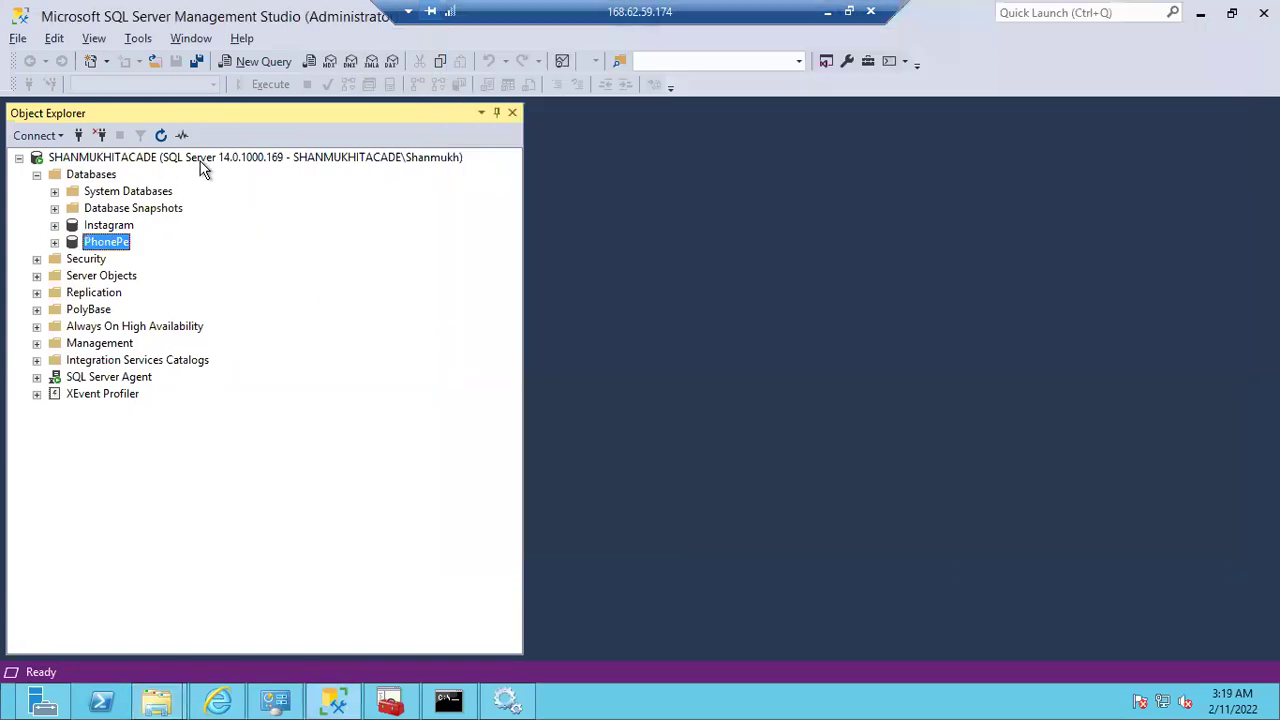
Step: Open a new query on the server and run sp_helpdb to list all databases
{"action": "left_click", "coordinate": [188, 160]}
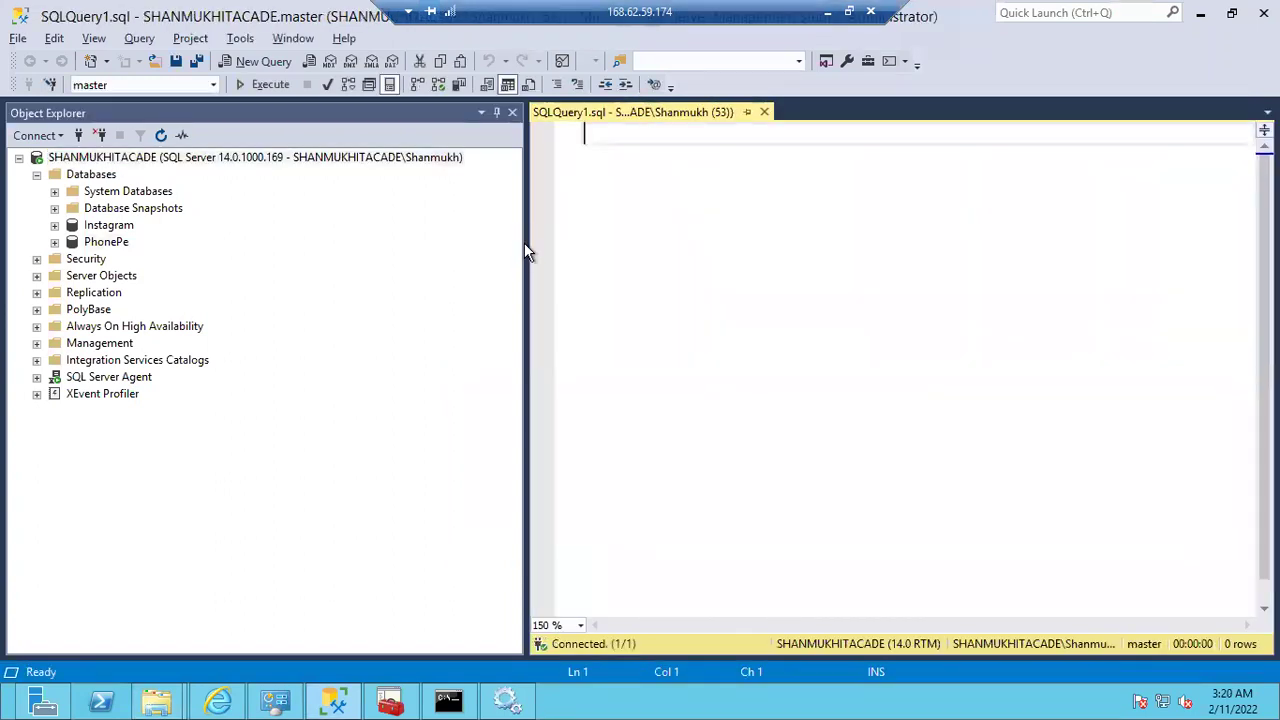
{"action": "left_click_drag", "start_coordinate": [523, 243], "coordinate": [434, 241]}
{"action": "type", "text": "sp_help"}
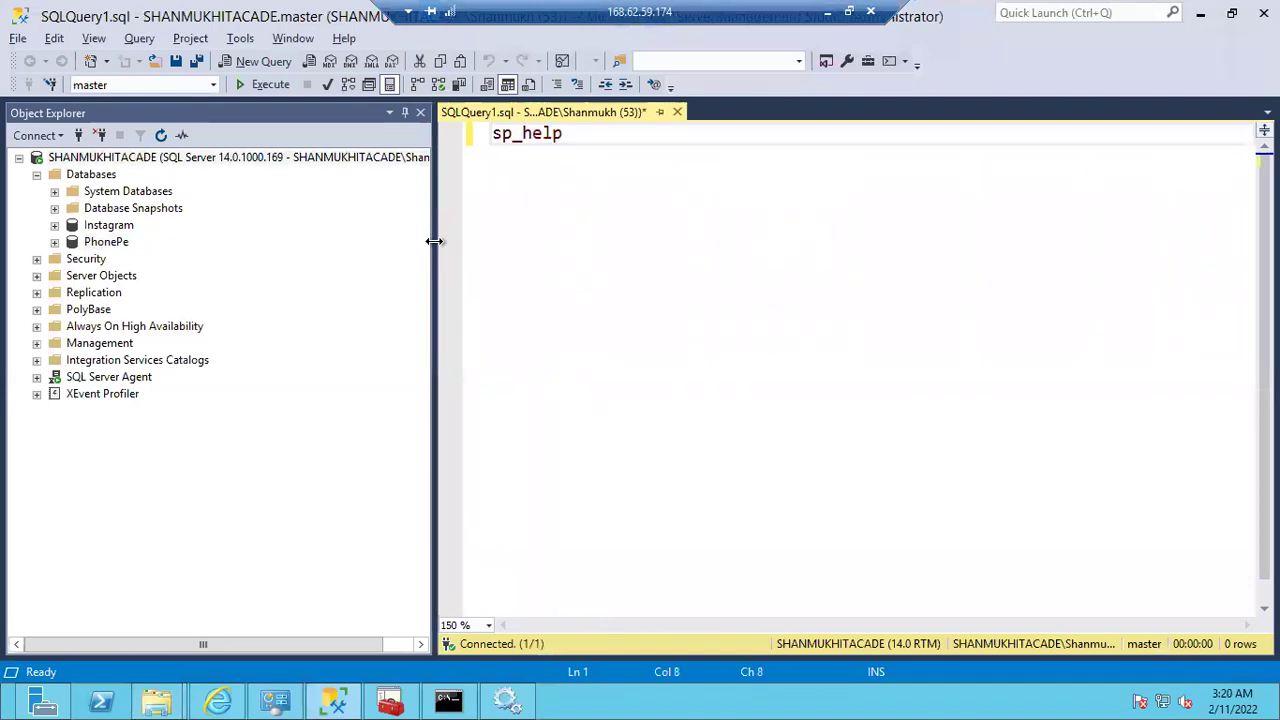
{"action": "type", "text": "db"}
{"action": "key", "text": "F5"}
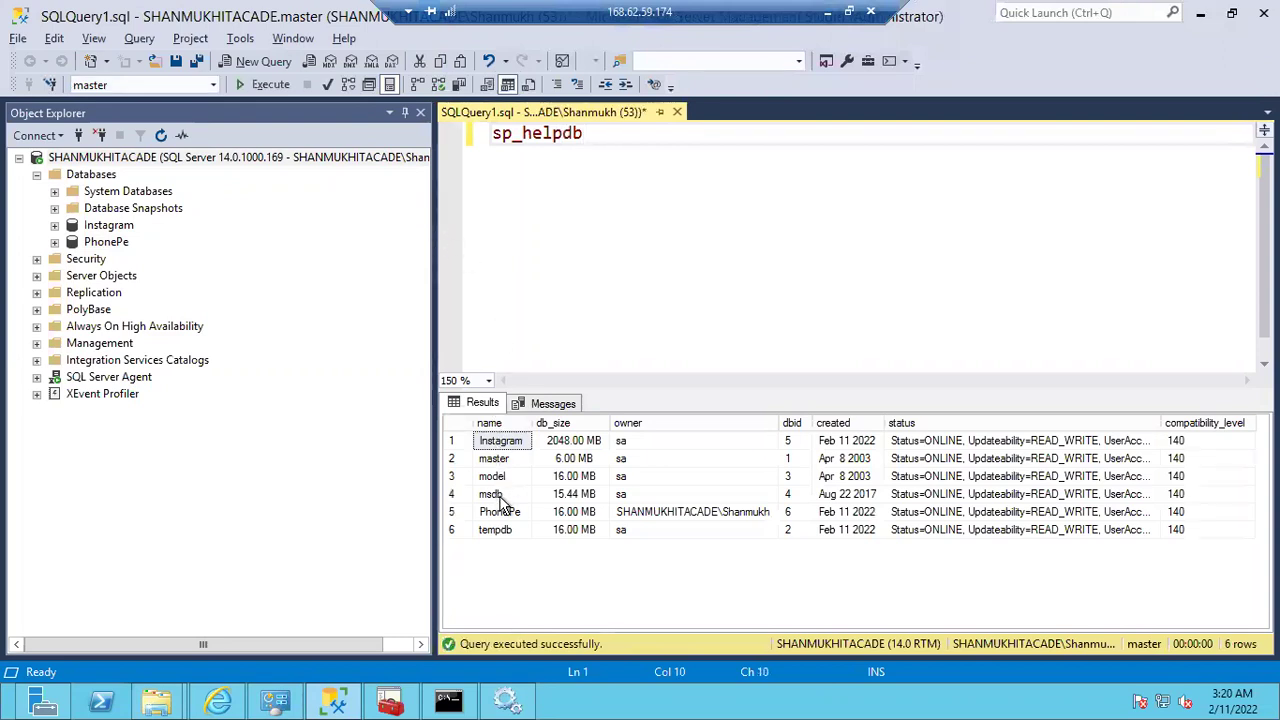
Step: Examine the Instagram entry and the system databases in Object Explorer alongside the query results
{"action": "left_click", "coordinate": [125, 229]}
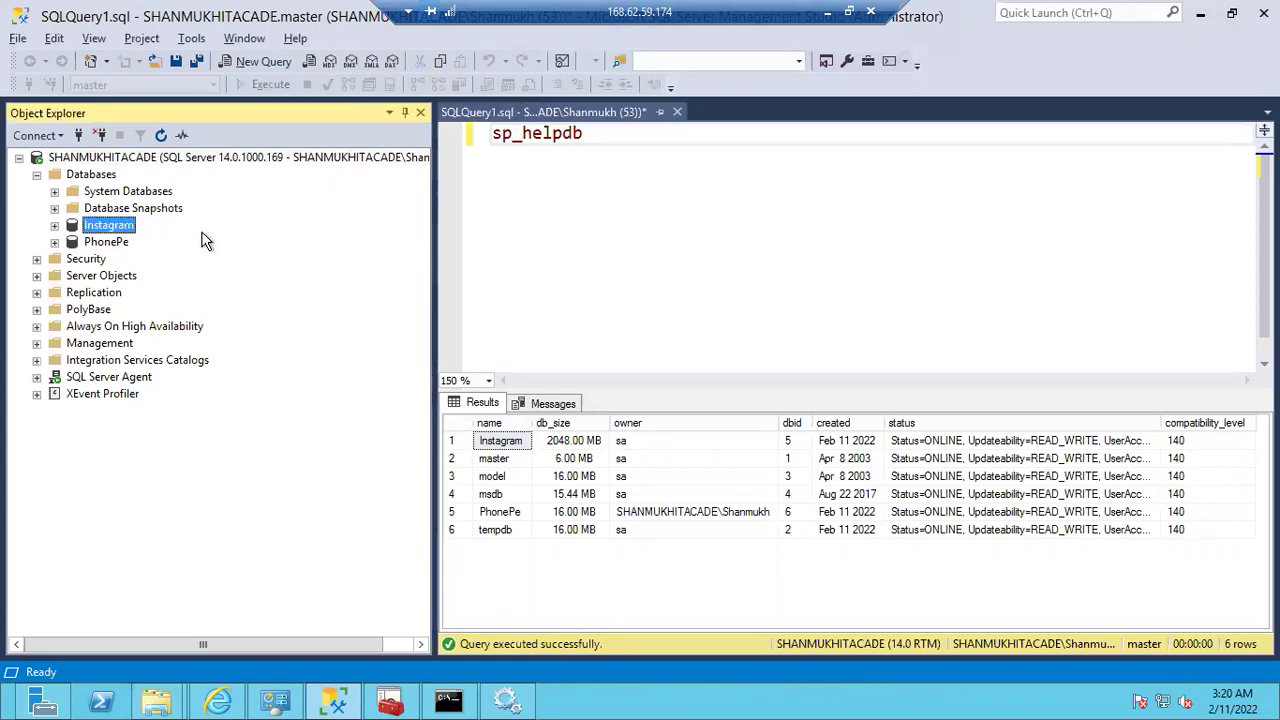
{"action": "left_click", "coordinate": [55, 192]}
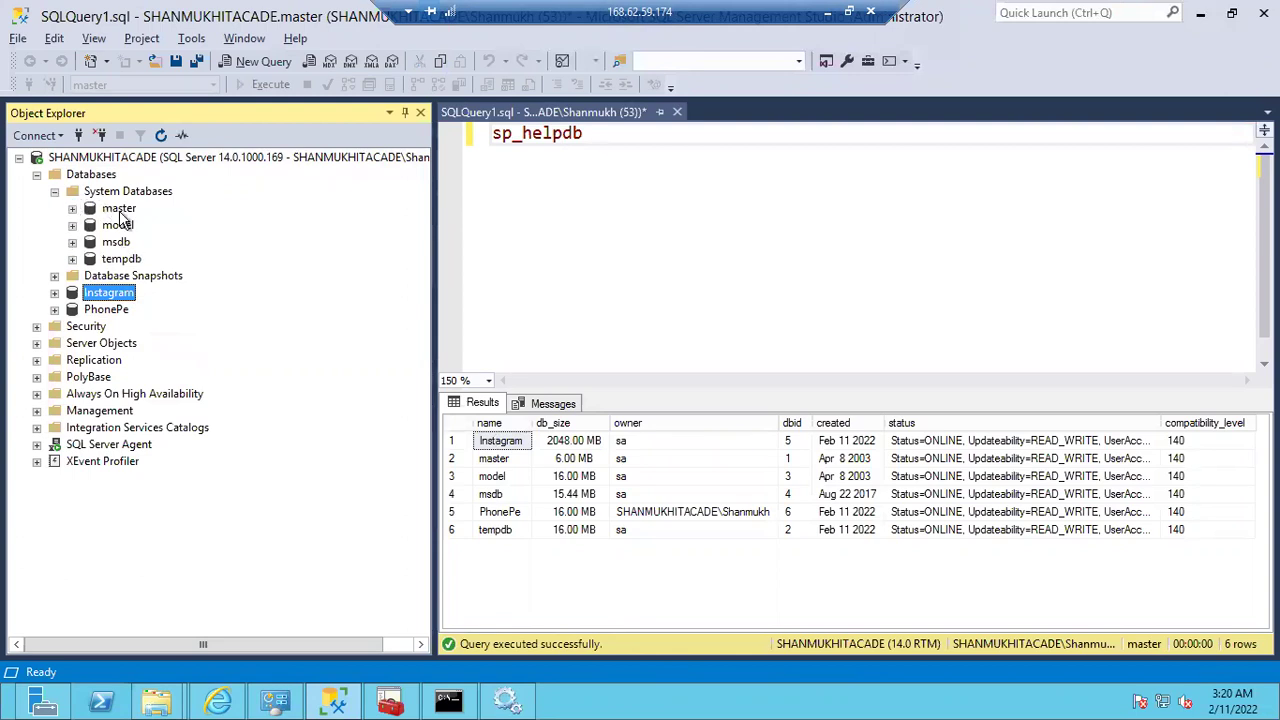
{"action": "left_click", "coordinate": [55, 191]}
{"action": "left_click", "coordinate": [55, 191]}
{"action": "left_click", "coordinate": [55, 191]}
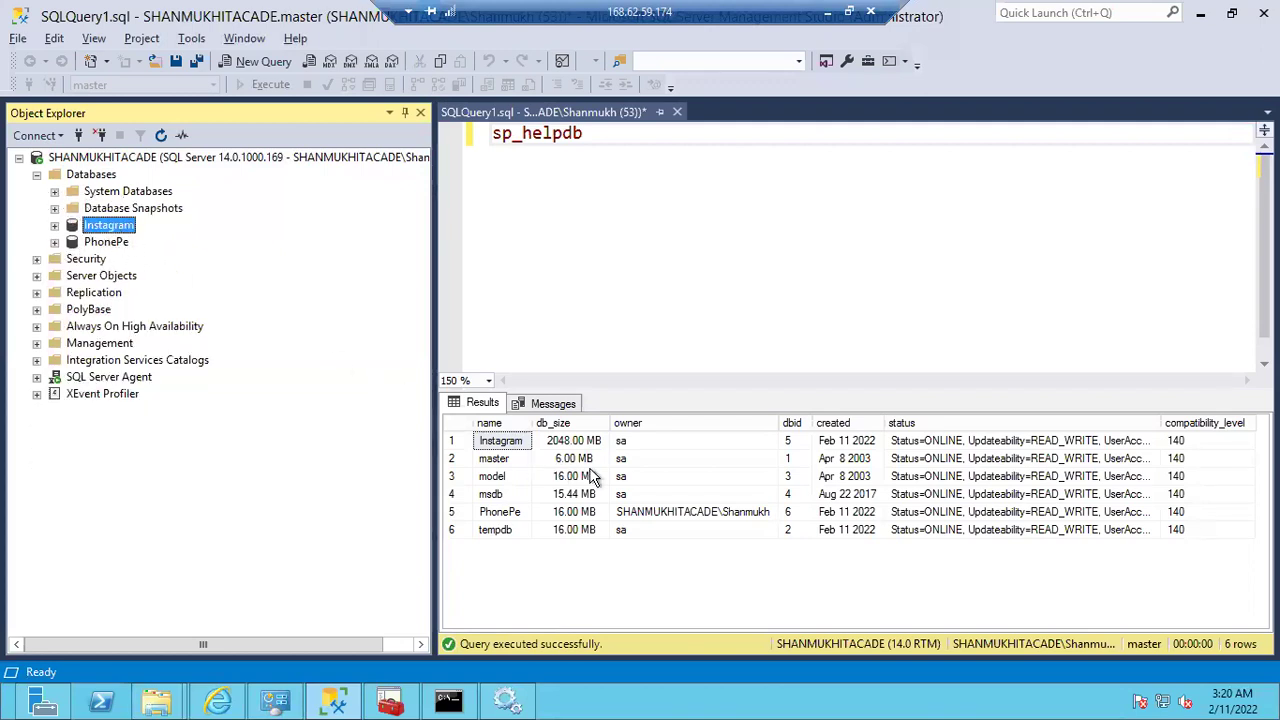
Step: Compare the Instagram and PhonePe owners in the results with the server's login, widening Object Explorer to show its full name
{"action": "left_click", "coordinate": [636, 441]}
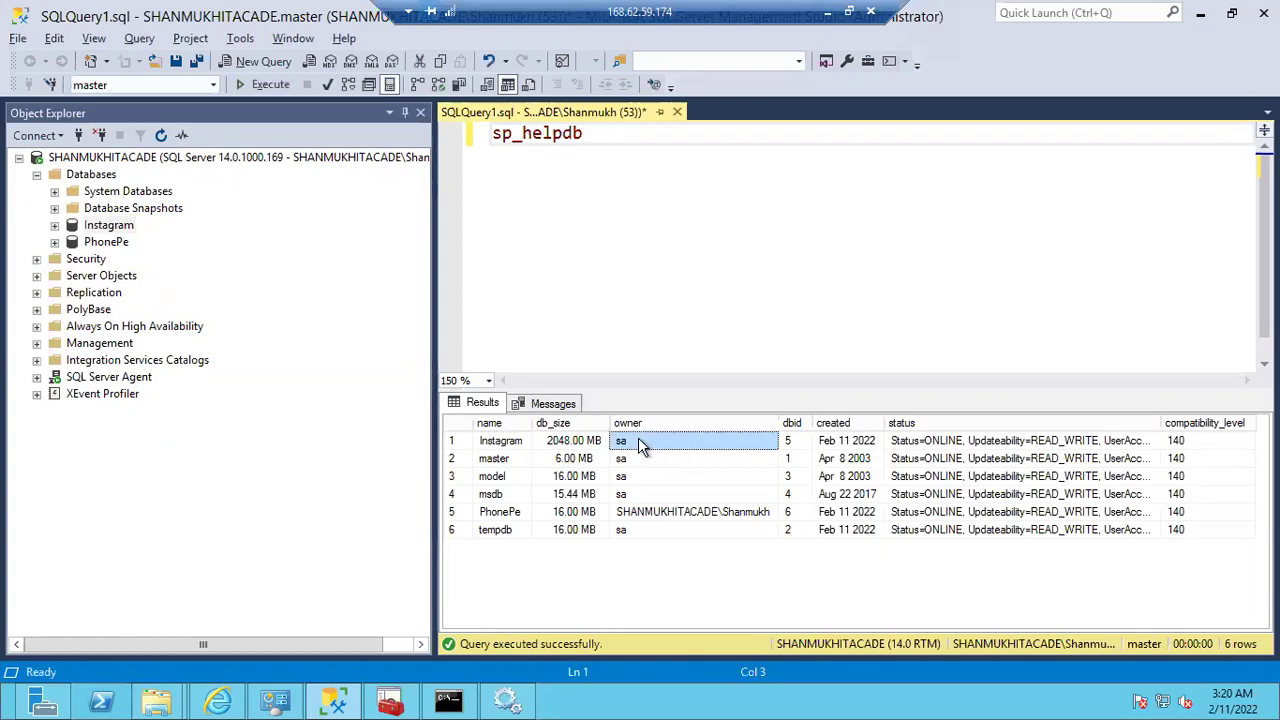
{"action": "left_click", "coordinate": [641, 514]}
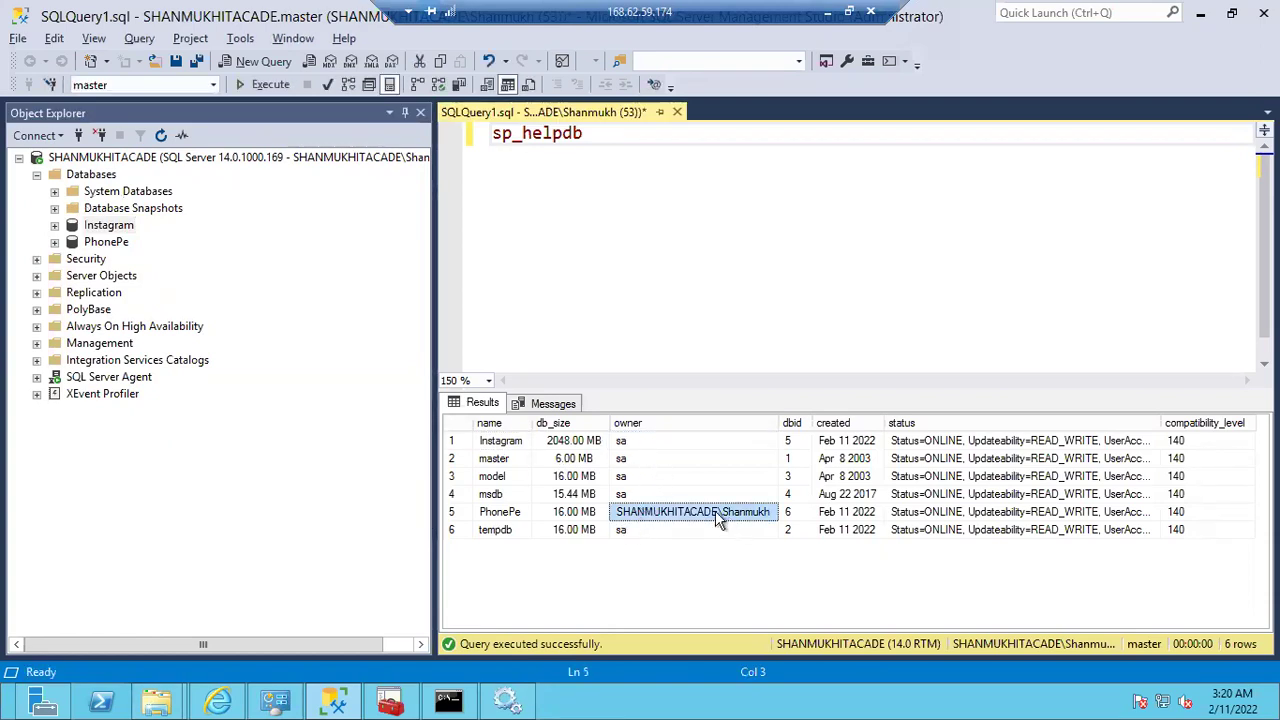
{"action": "left_click", "coordinate": [396, 163]}
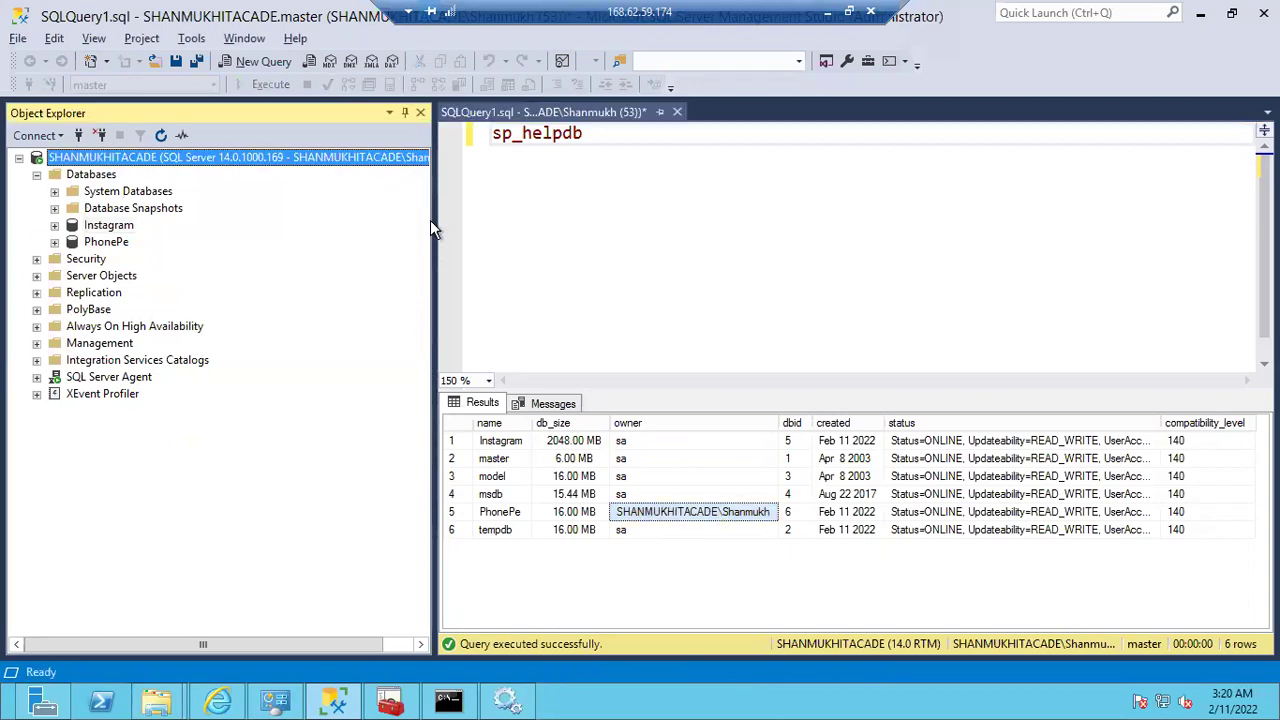
{"action": "left_click_drag", "start_coordinate": [428, 278], "coordinate": [477, 266]}
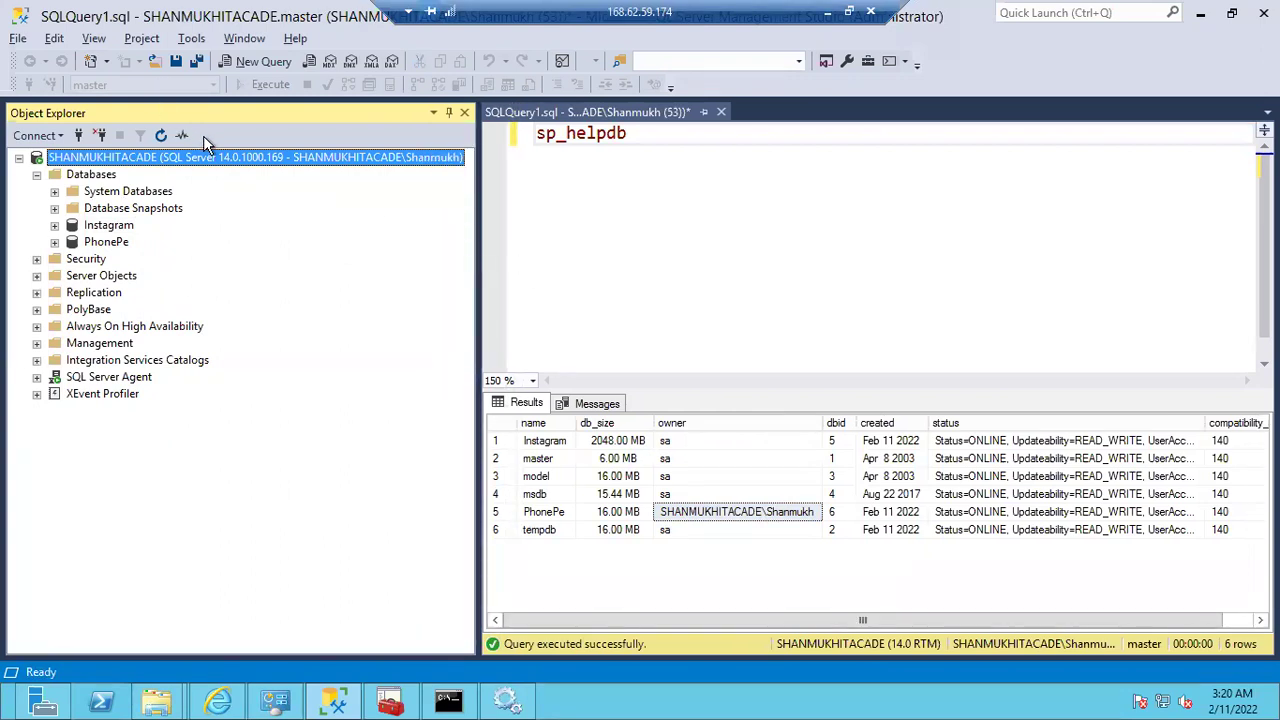
Step: Create a database named Myntra by running "create database Myntra" in a new query
{"action": "key", "text": "ctrl+n"}
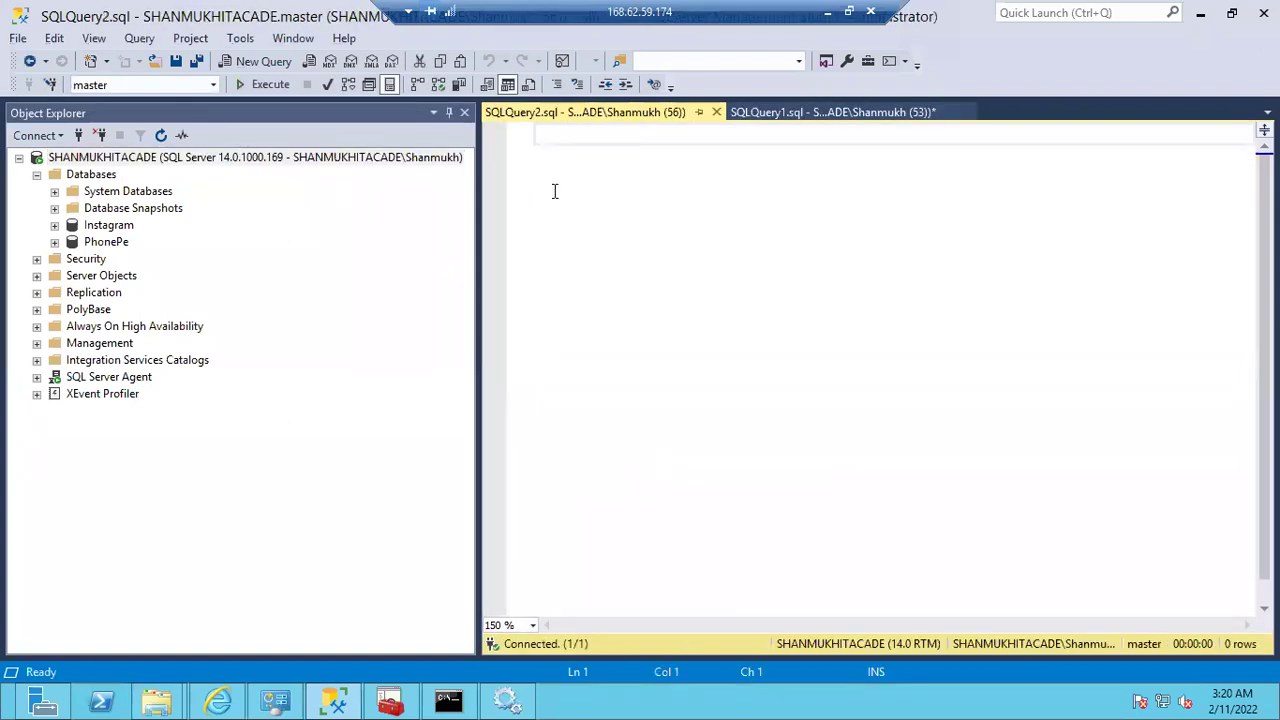
{"action": "type", "text": "create dataasb"}
{"action": "key", "text": "BackSpace"}
{"action": "key", "text": "BackSpace"}
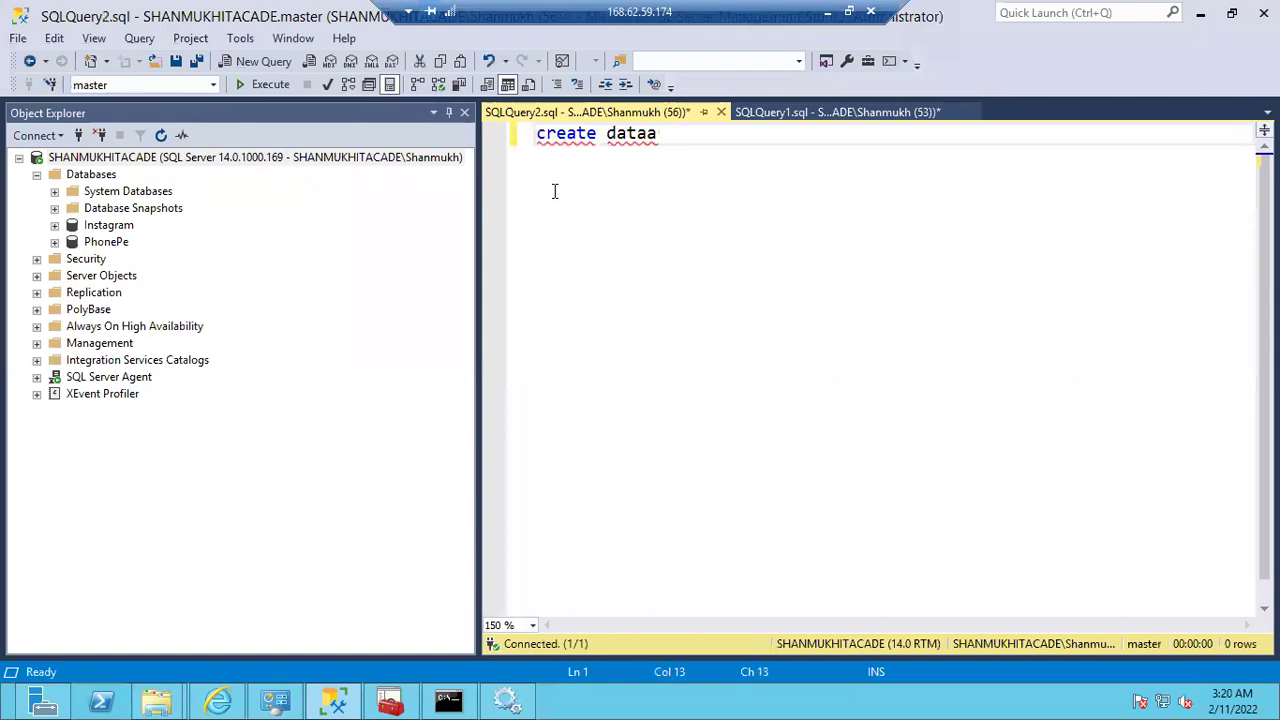
{"action": "key", "text": "BackSpace"}
{"action": "type", "text": "base Myntra"}
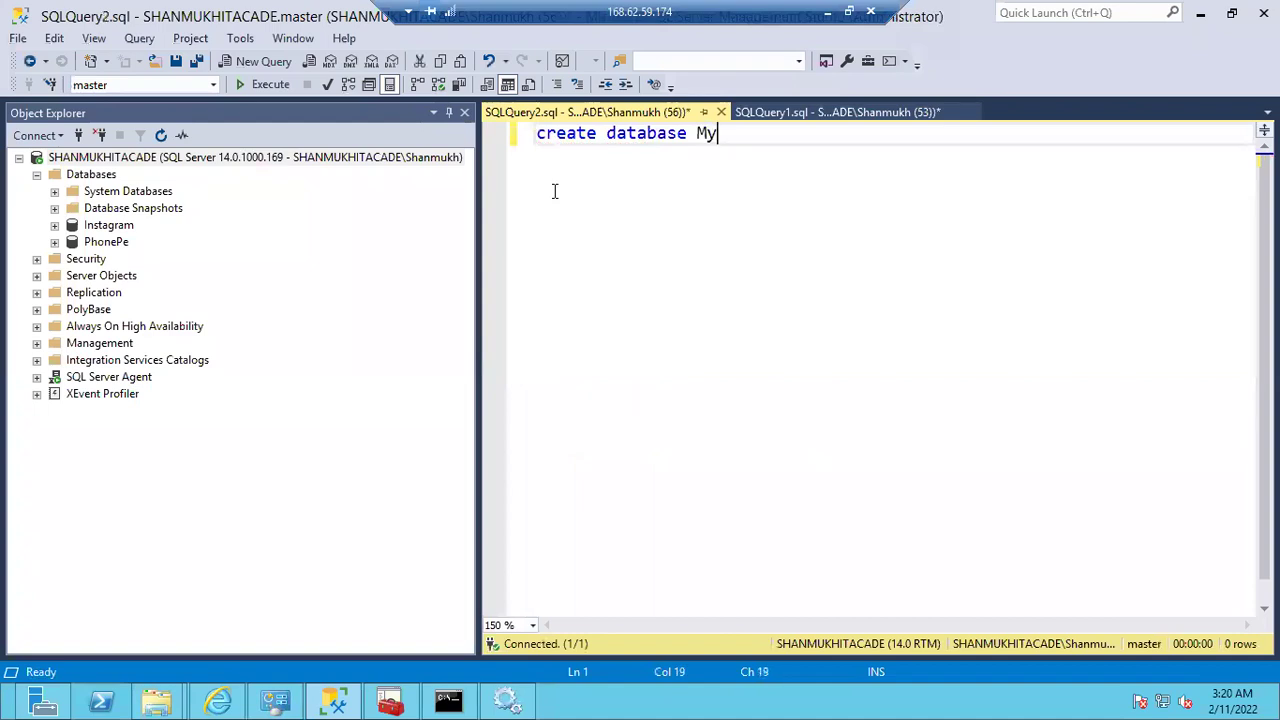
{"action": "left_click", "coordinate": [695, 217]}
{"action": "key", "text": "F5"}
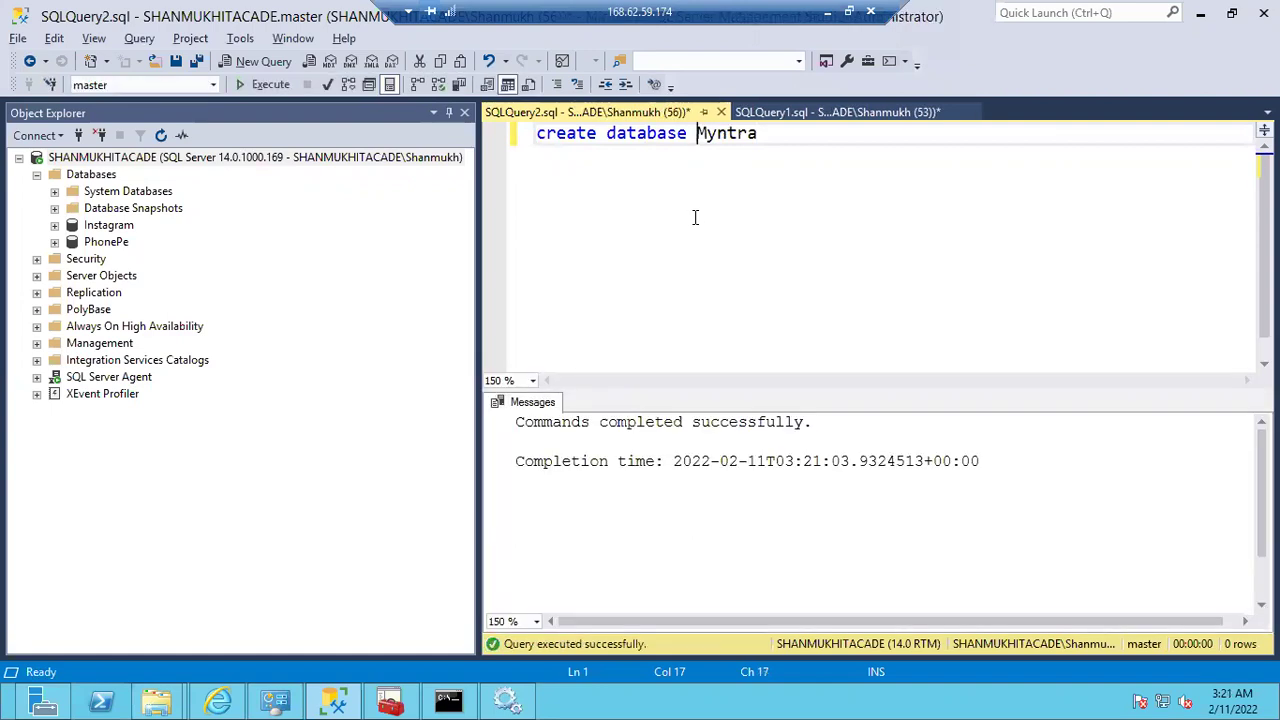
Step: Refresh the Databases folder in Object Explorer and select the Myntra database
{"action": "left_click", "coordinate": [108, 177]}
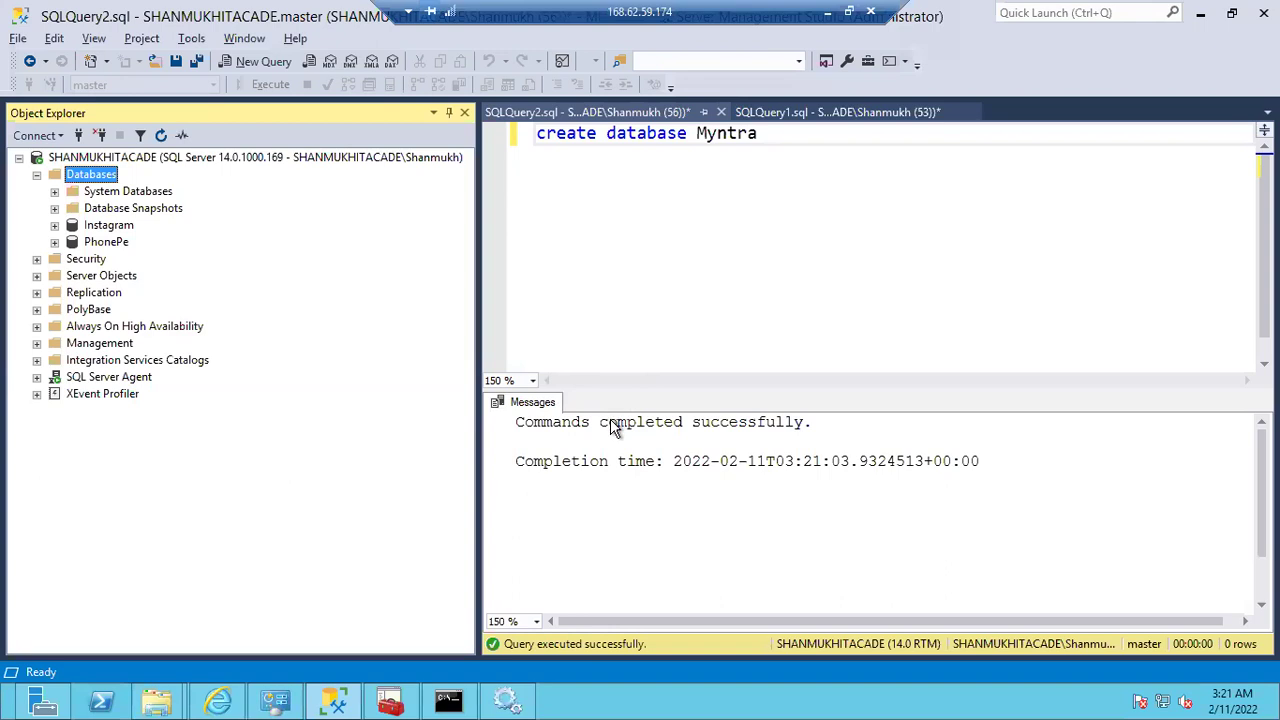
{"action": "left_click", "coordinate": [163, 137]}
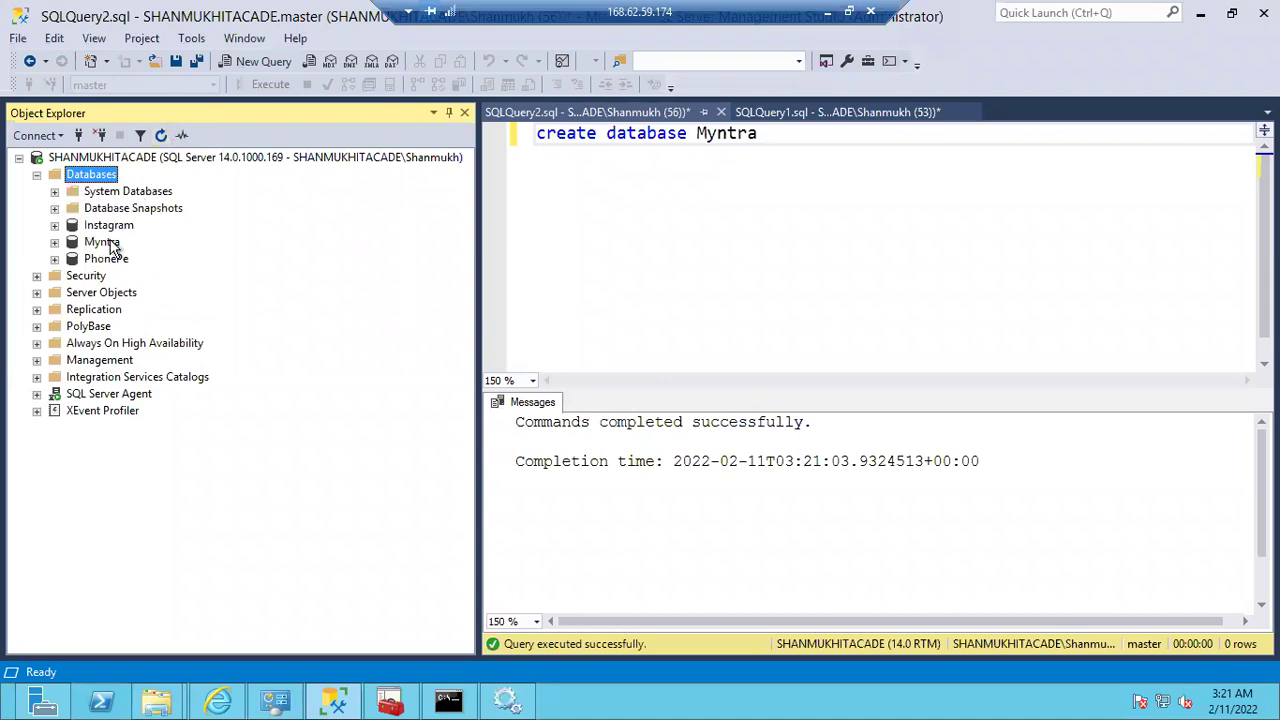
{"action": "left_click", "coordinate": [104, 243]}
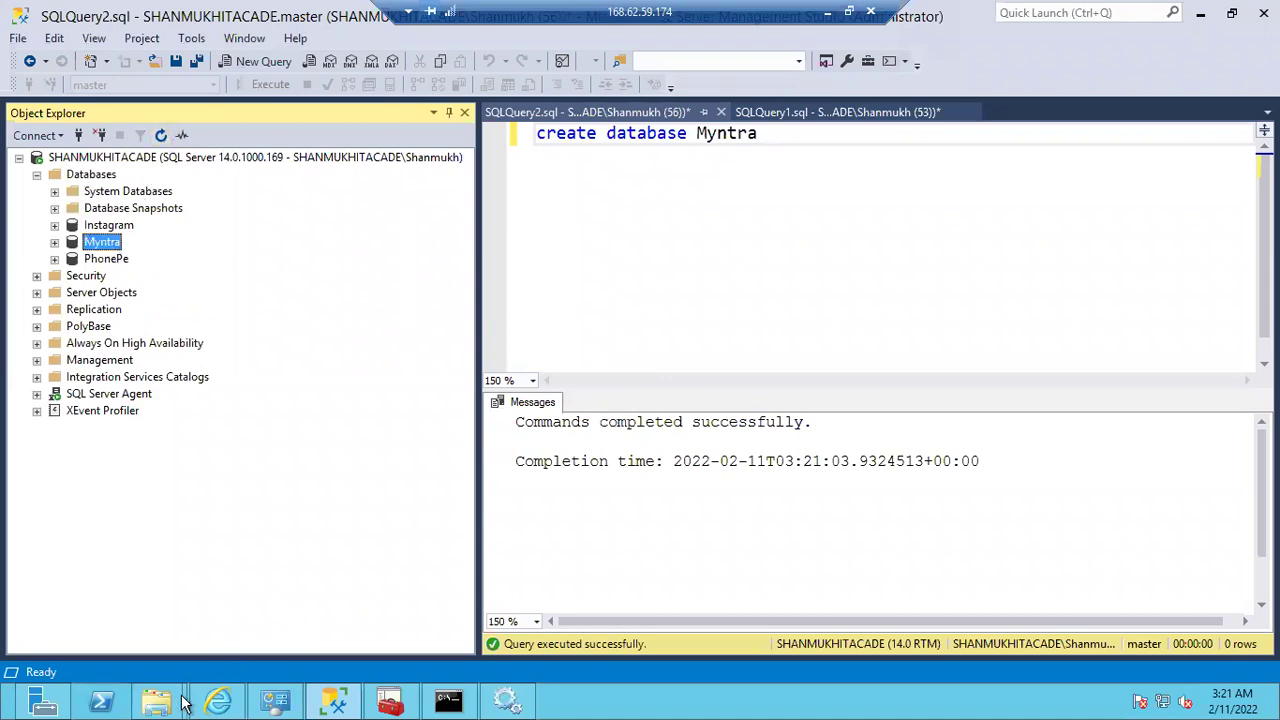
Step: Check the sizes of the Instagram, PhonePe and Myntra data and log files in the DATA folder, and return to Management Studio
{"action": "mouse_move", "coordinate": [160, 702]}
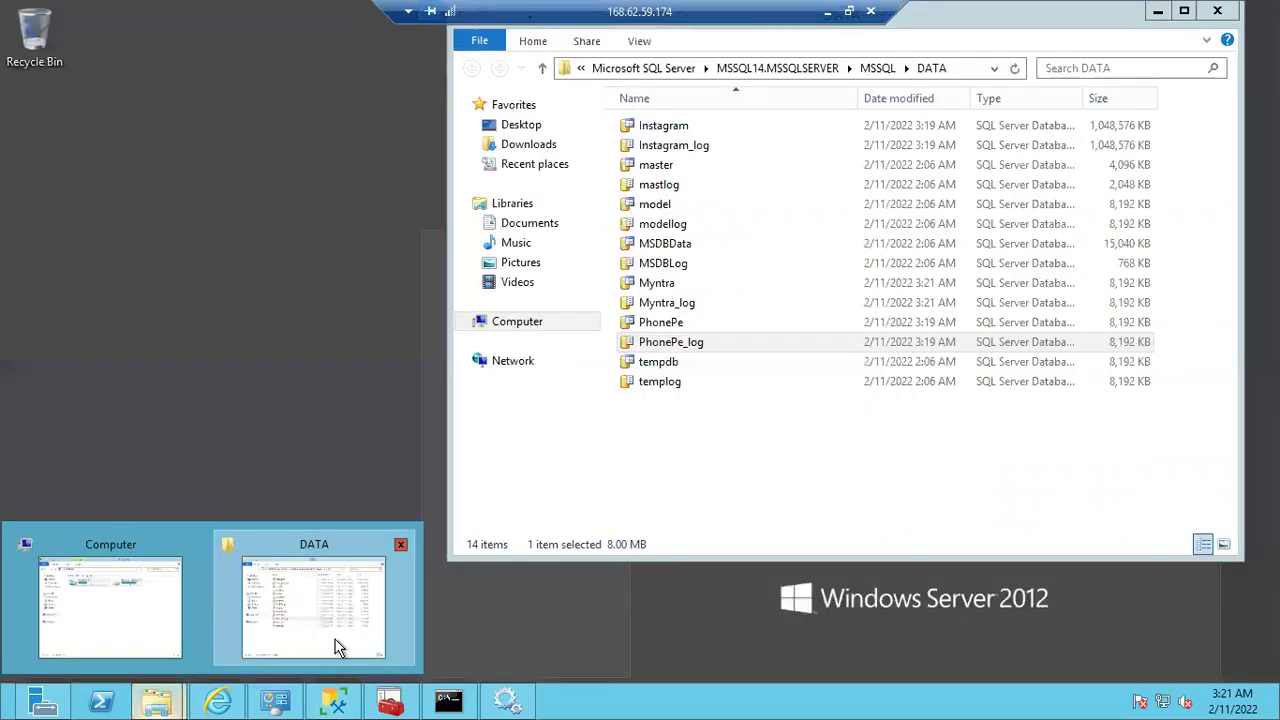
{"action": "left_click", "coordinate": [337, 644]}
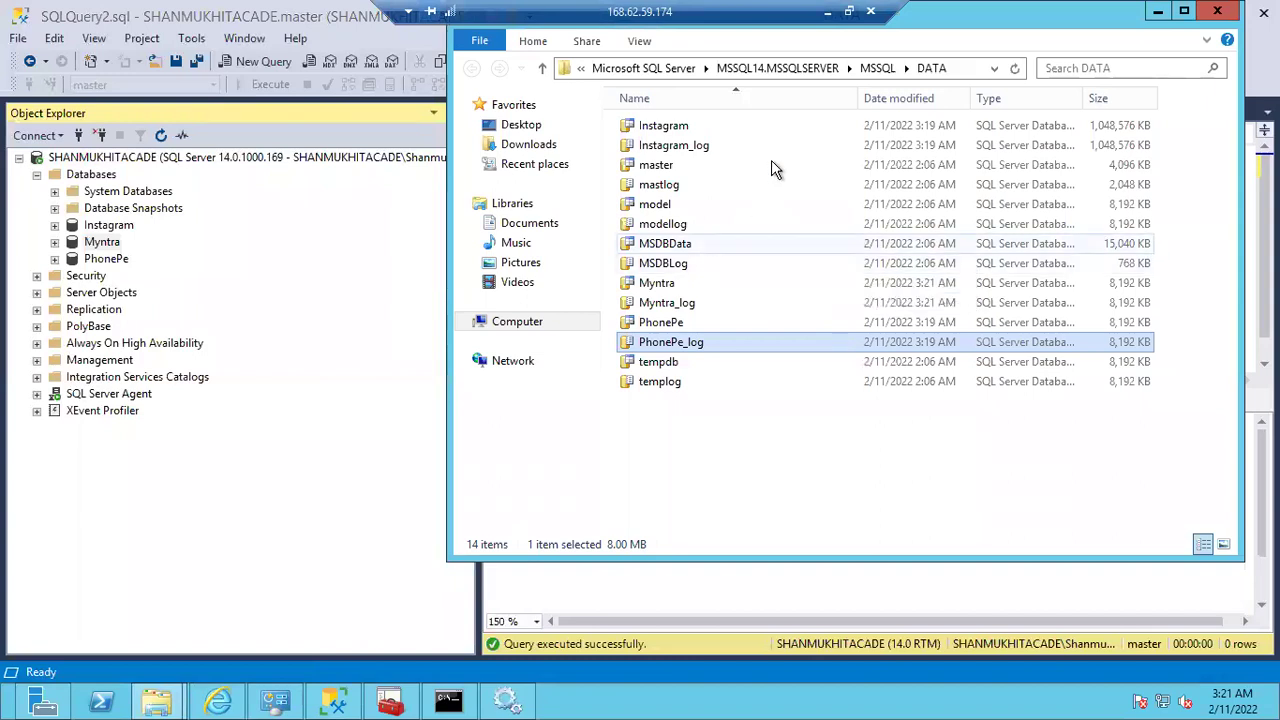
{"action": "left_click", "coordinate": [733, 128]}
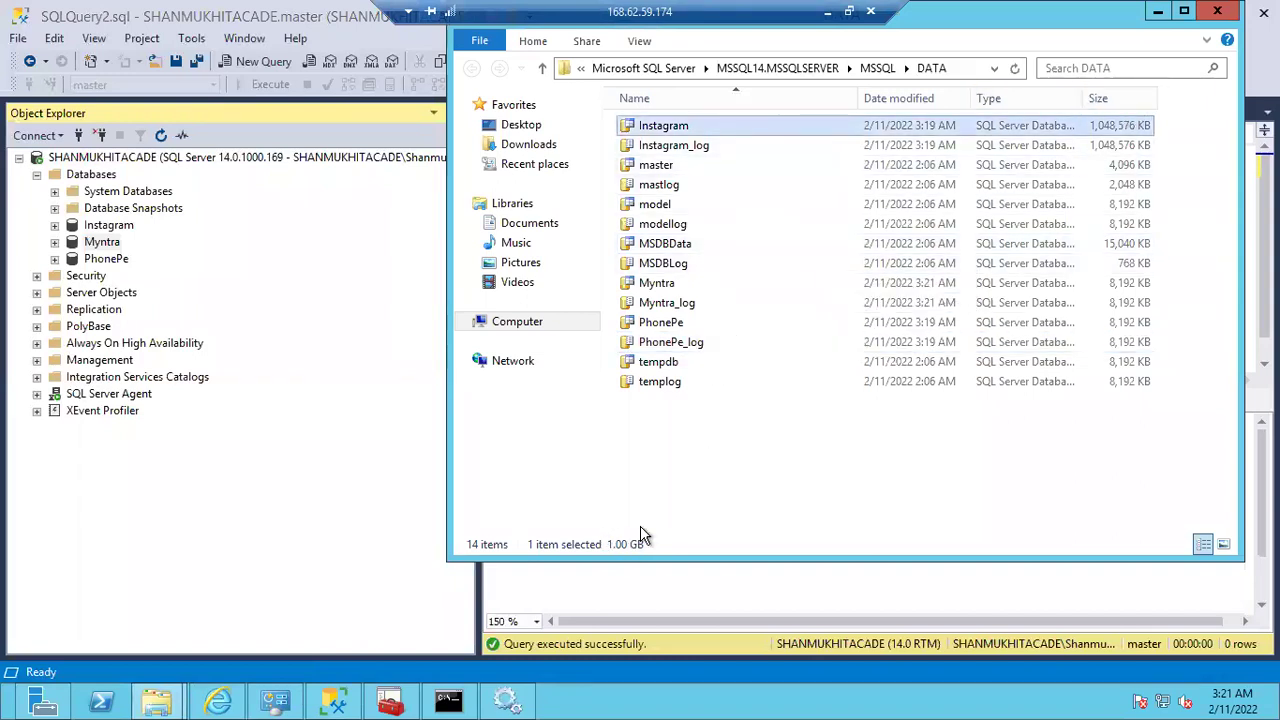
{"action": "left_click", "coordinate": [740, 147]}
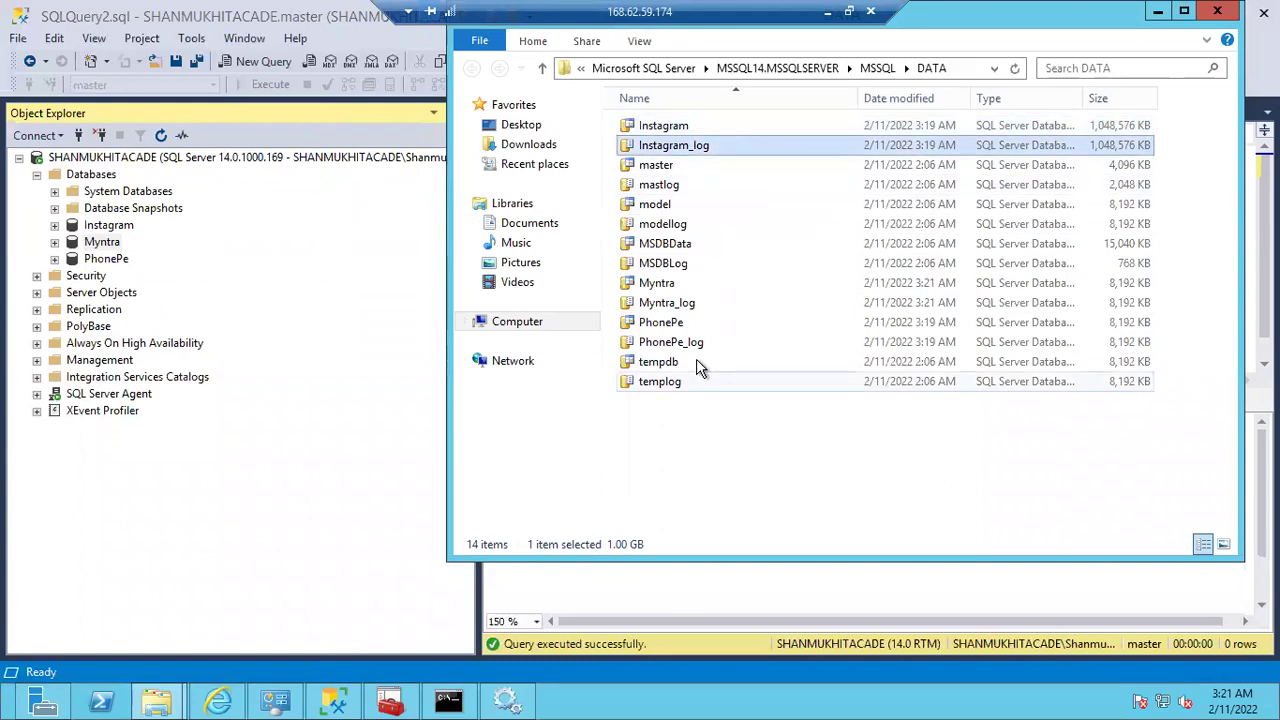
{"action": "left_click", "coordinate": [672, 326]}
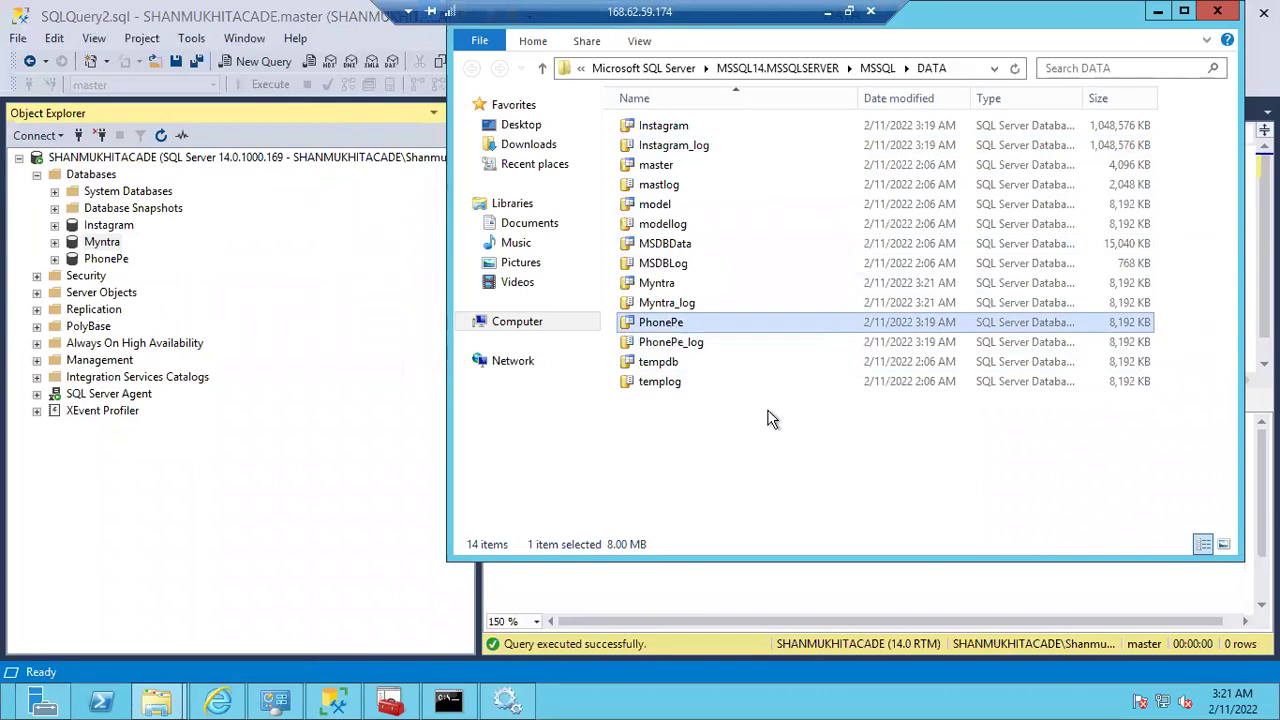
{"action": "left_click", "coordinate": [667, 346]}
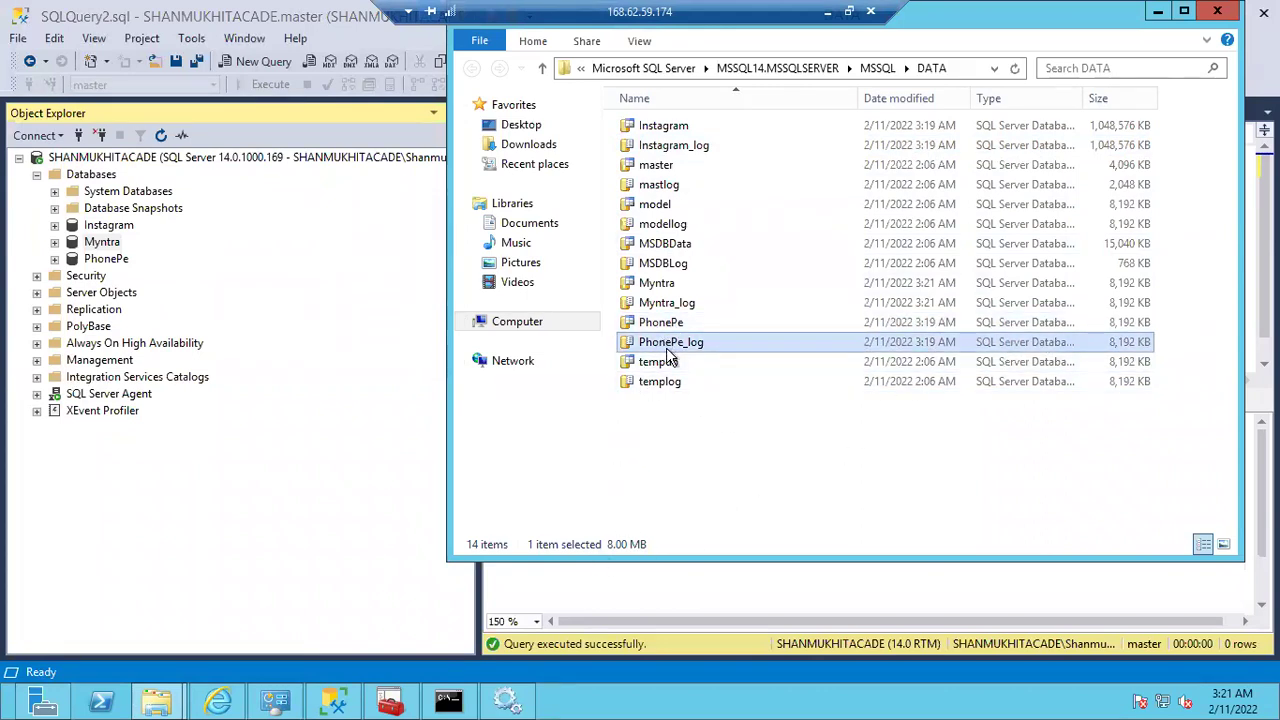
{"action": "left_click", "coordinate": [663, 287]}
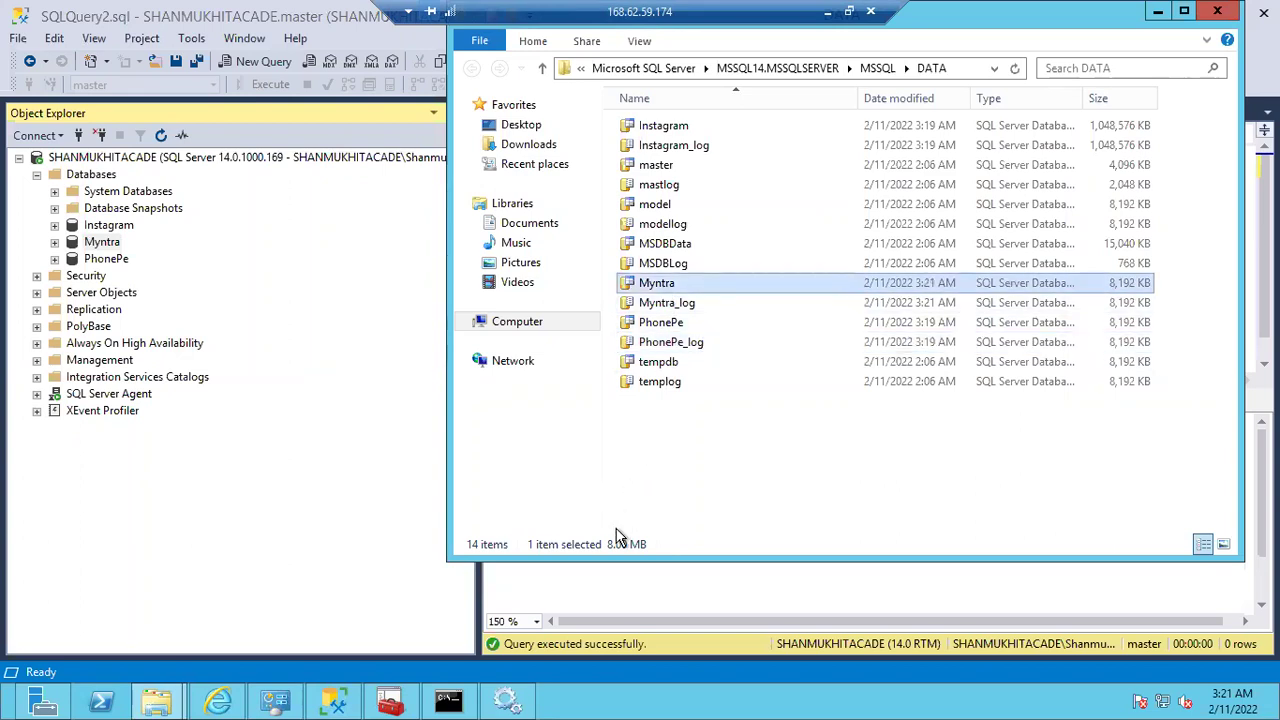
{"action": "left_click", "coordinate": [668, 302]}
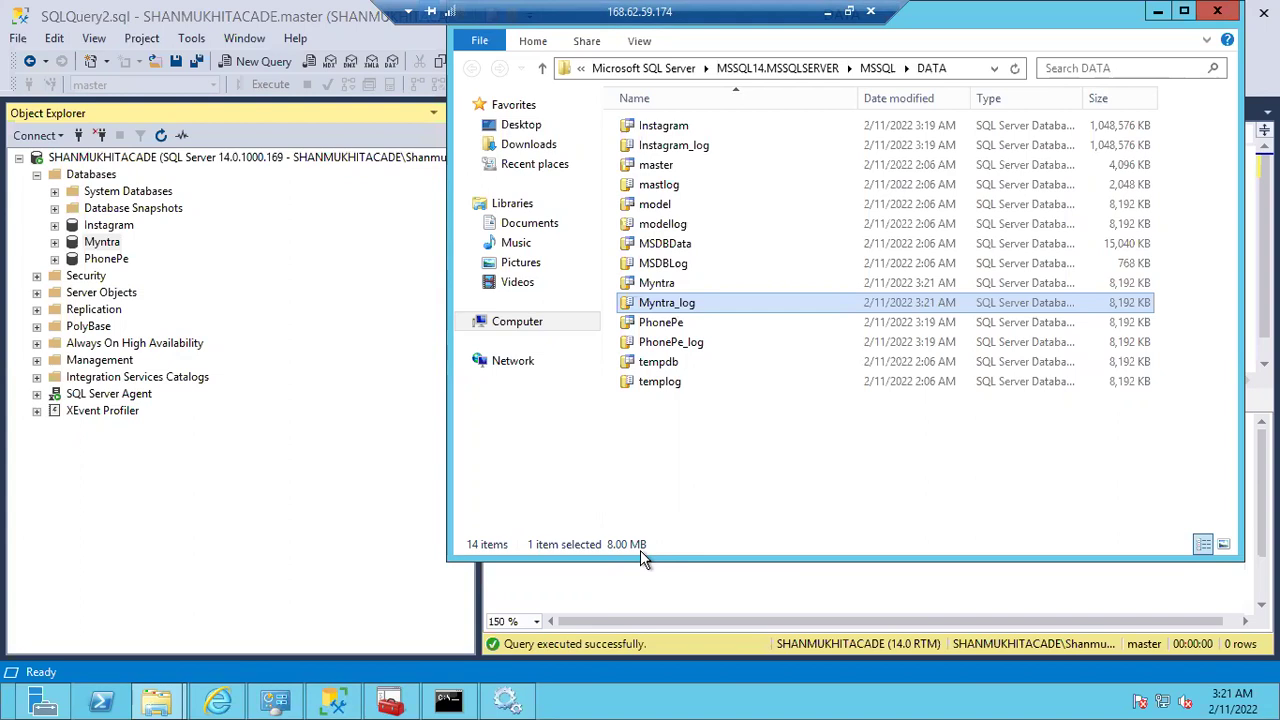
{"action": "left_click", "coordinate": [310, 583]}
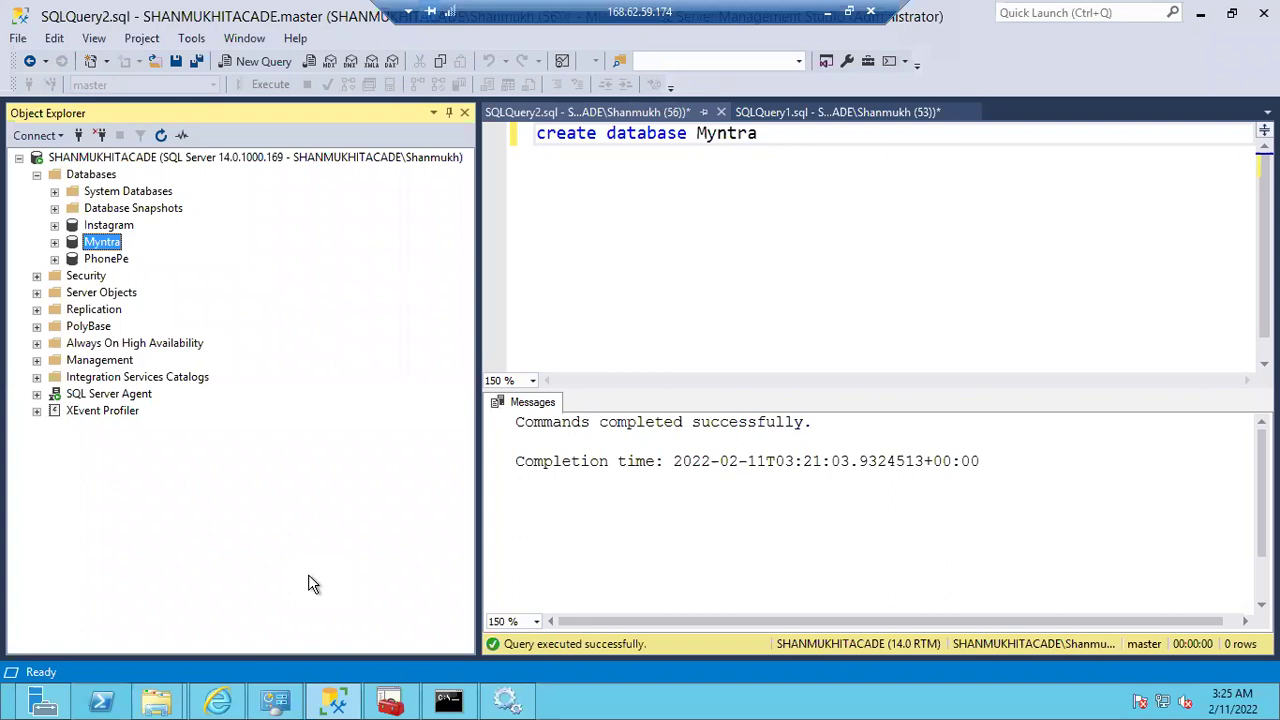
Step: Switch to the Services console, widen the Log On As column and review the SQL Server services and their accounts
{"action": "left_click", "coordinate": [510, 703]}
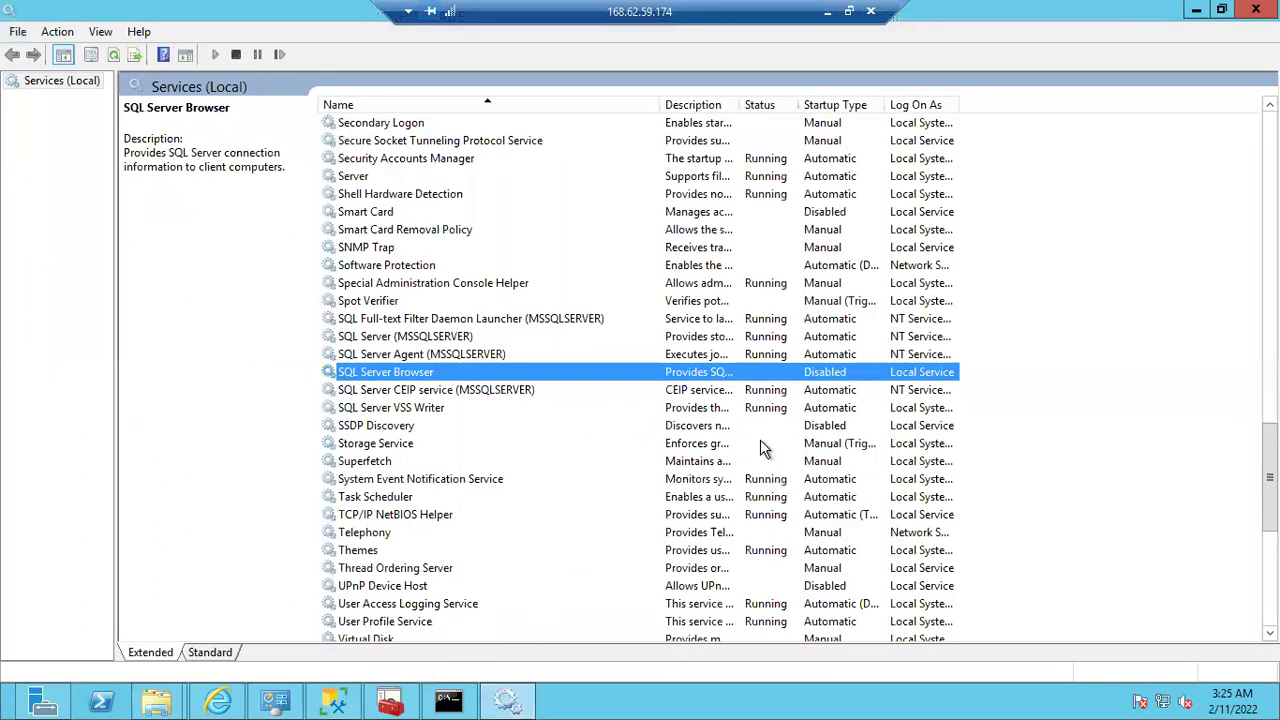
{"action": "left_click_drag", "start_coordinate": [959, 105], "coordinate": [1040, 104]}
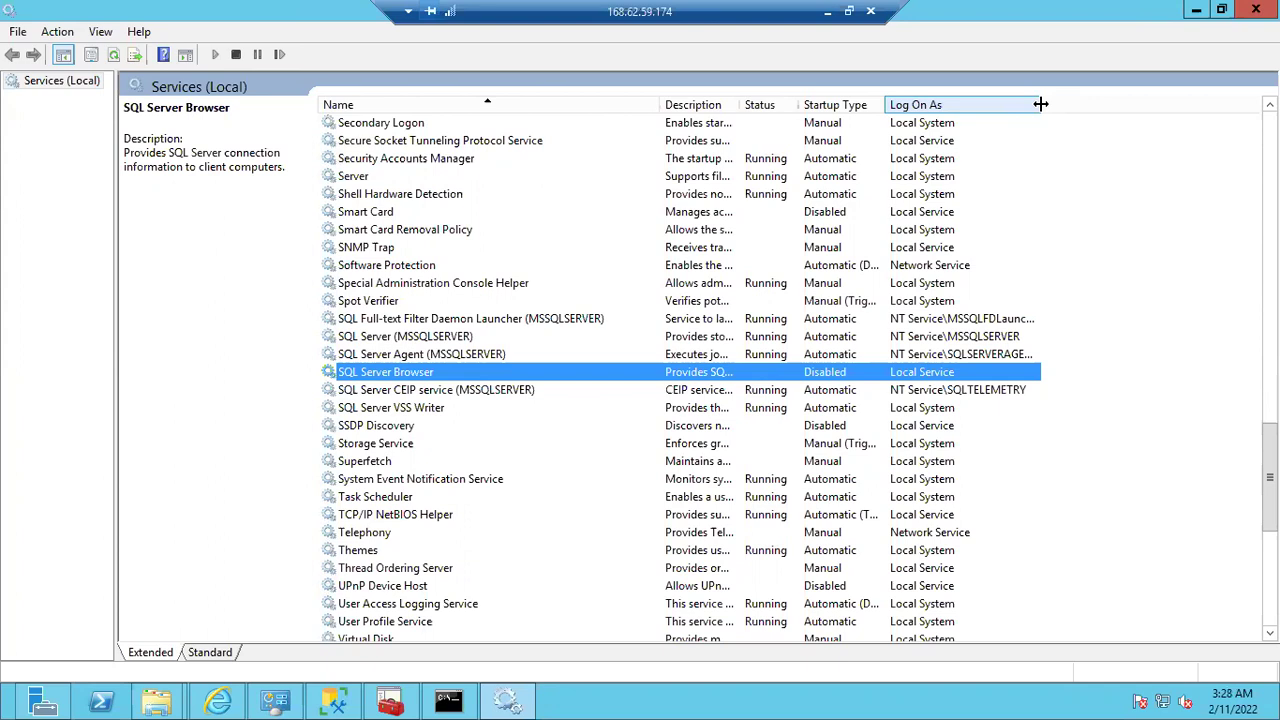
{"action": "left_click", "coordinate": [522, 392]}
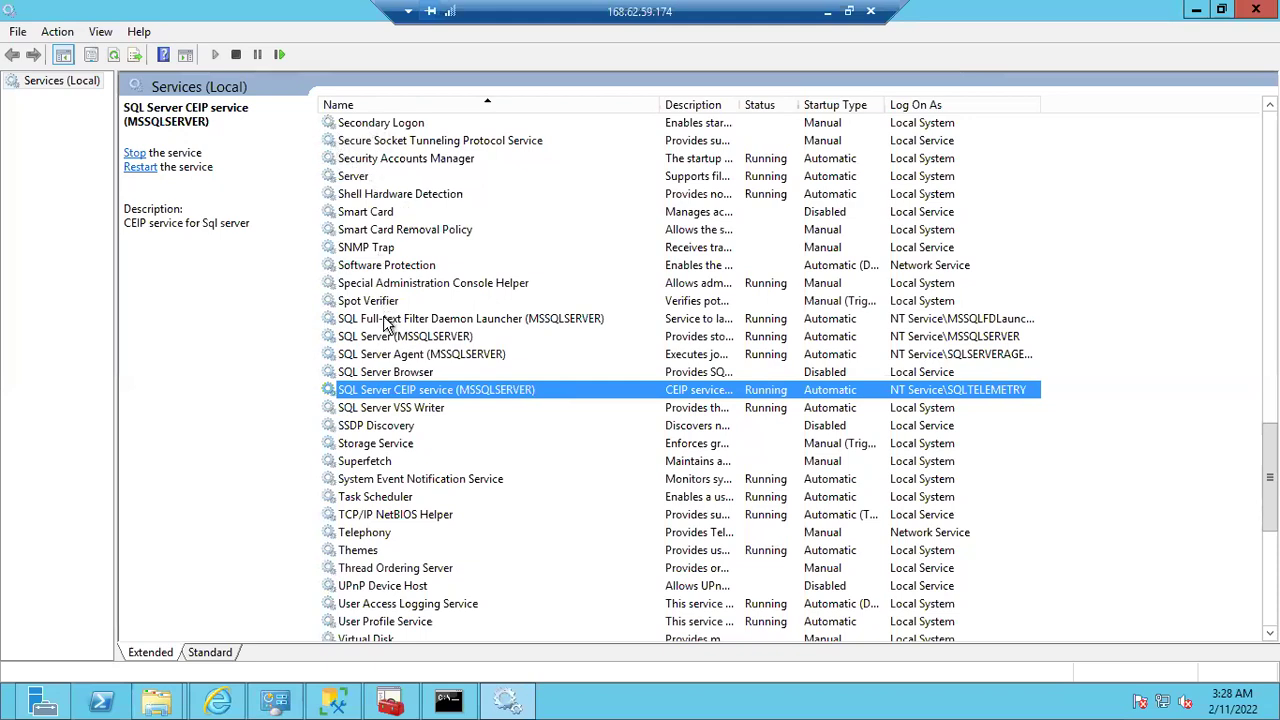
{"action": "left_click", "coordinate": [383, 318]}
{"action": "key", "text": "Down"}
{"action": "key", "text": "Down"}
{"action": "key", "text": "Down"}
{"action": "key", "text": "Down"}
{"action": "key", "text": "Down"}
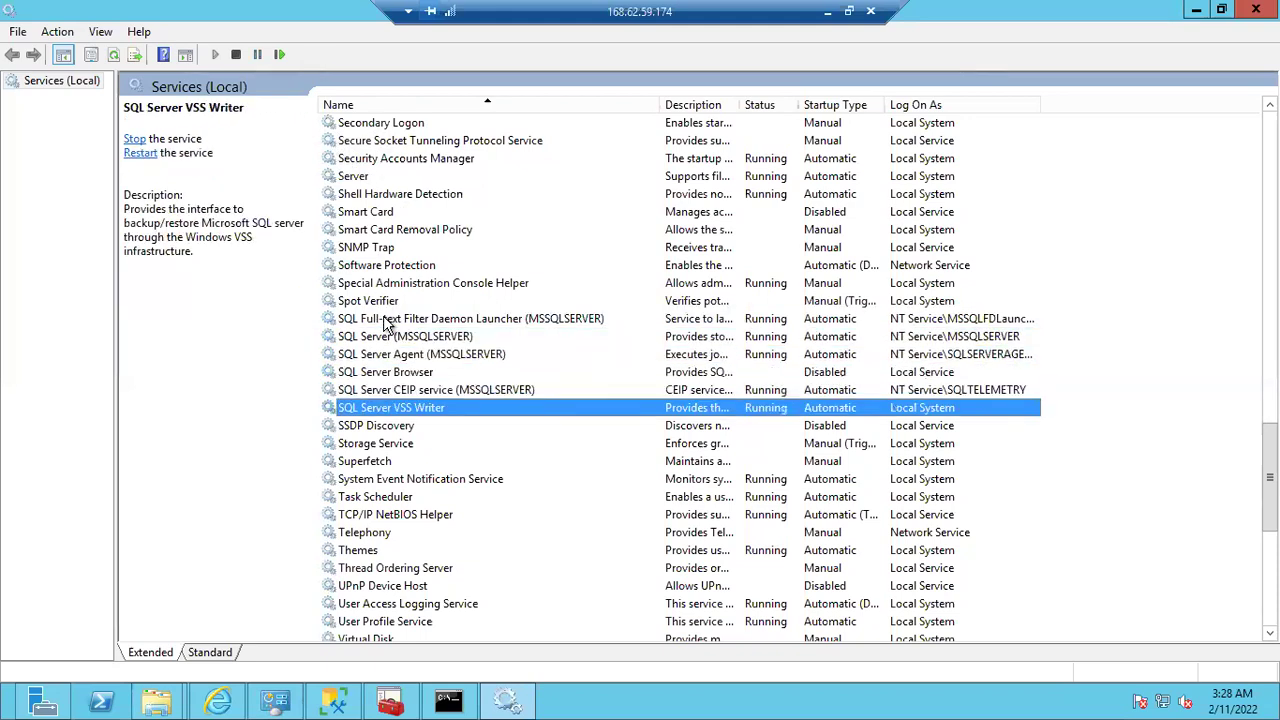
{"action": "key", "text": "Down"}
{"action": "key", "text": "shift"}
{"action": "key", "text": "shift"}
{"action": "key", "text": "shift"}
{"action": "key", "text": "shift"}
{"action": "key", "text": "shift"}
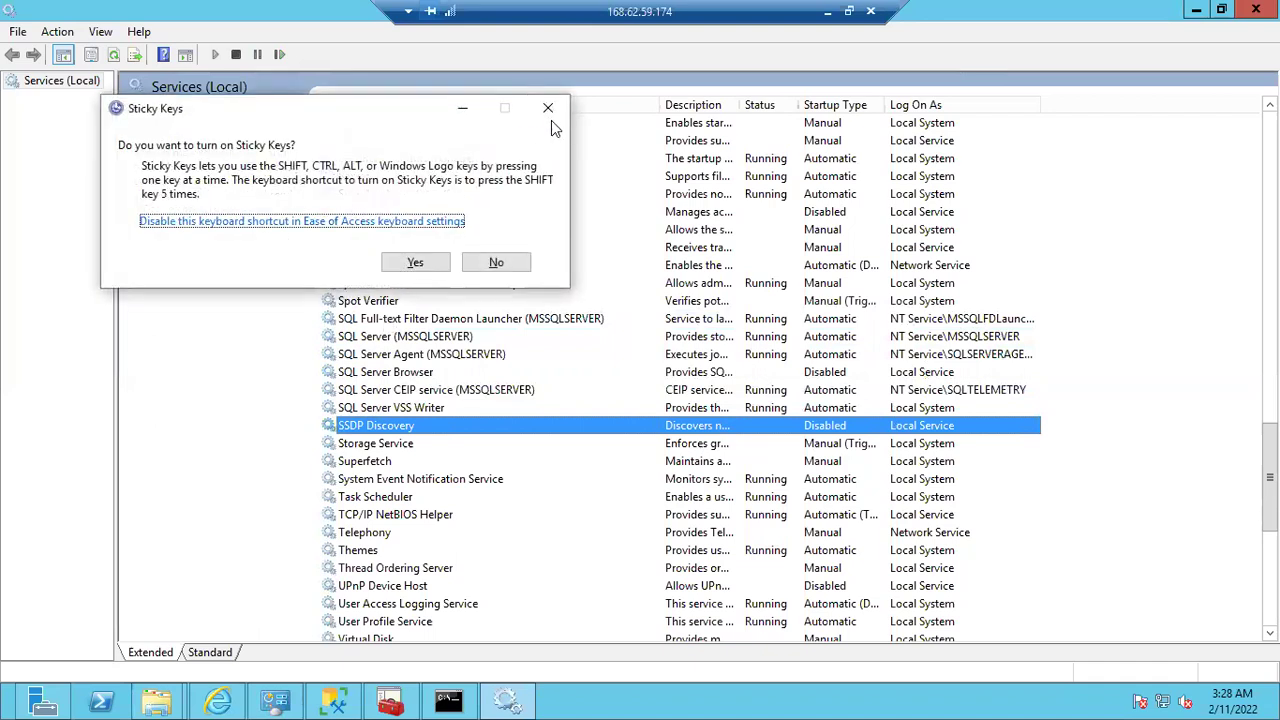
{"action": "left_click", "coordinate": [552, 108]}
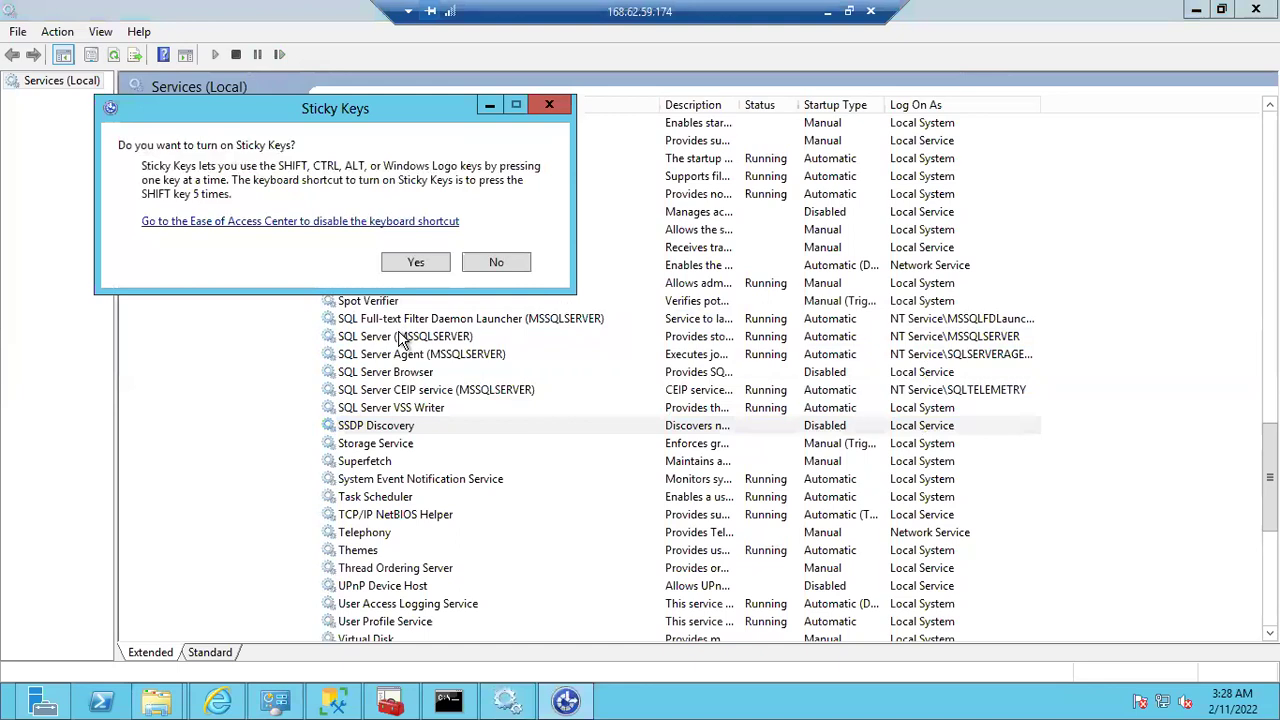
{"action": "left_click", "coordinate": [548, 104]}
Step: Go through the SQL services again, from Full-text Filter Daemon Launcher to VSS Writer, and go back to SQL Server Agent
{"action": "left_click", "coordinate": [392, 340]}
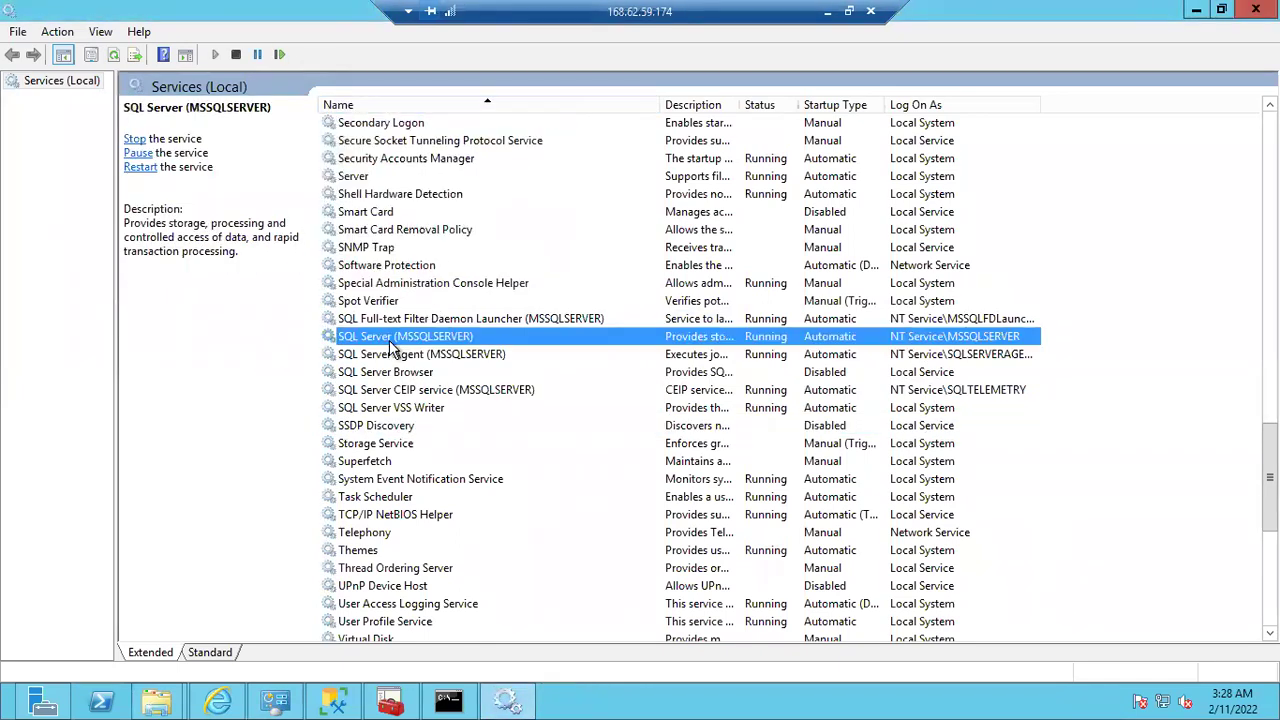
{"action": "left_click", "coordinate": [382, 320]}
{"action": "key", "text": "Down"}
{"action": "key", "text": "Down"}
{"action": "key", "text": "Down"}
{"action": "key", "text": "Down"}
{"action": "key", "text": "Down"}
{"action": "key", "text": "Down"}
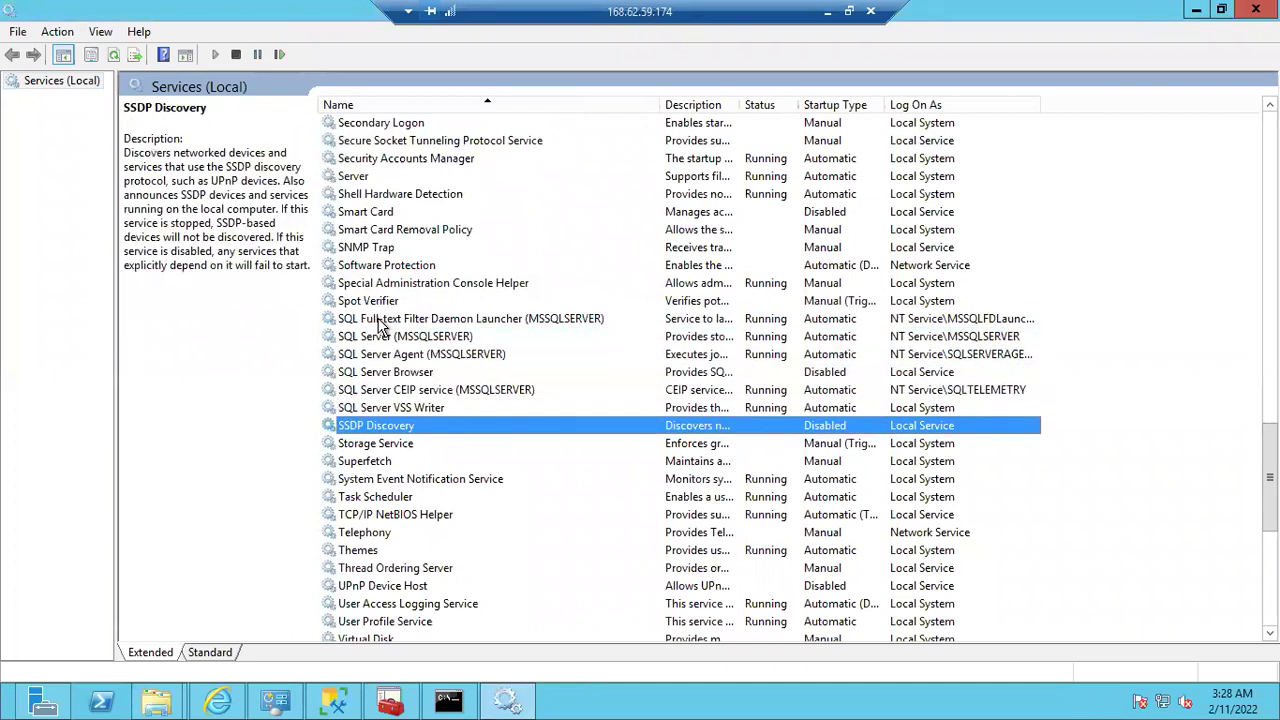
{"action": "key", "text": "Up"}
{"action": "key", "text": "Up"}
{"action": "key", "text": "Up"}
{"action": "key", "text": "Up"}
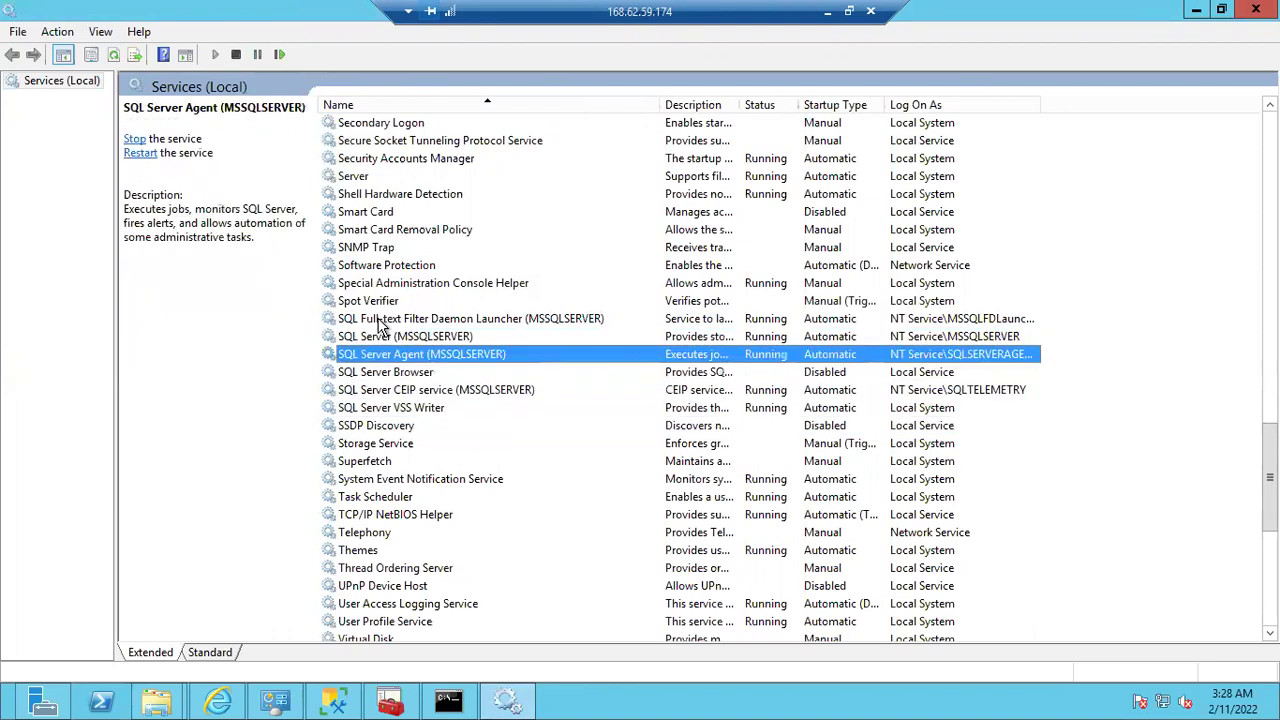